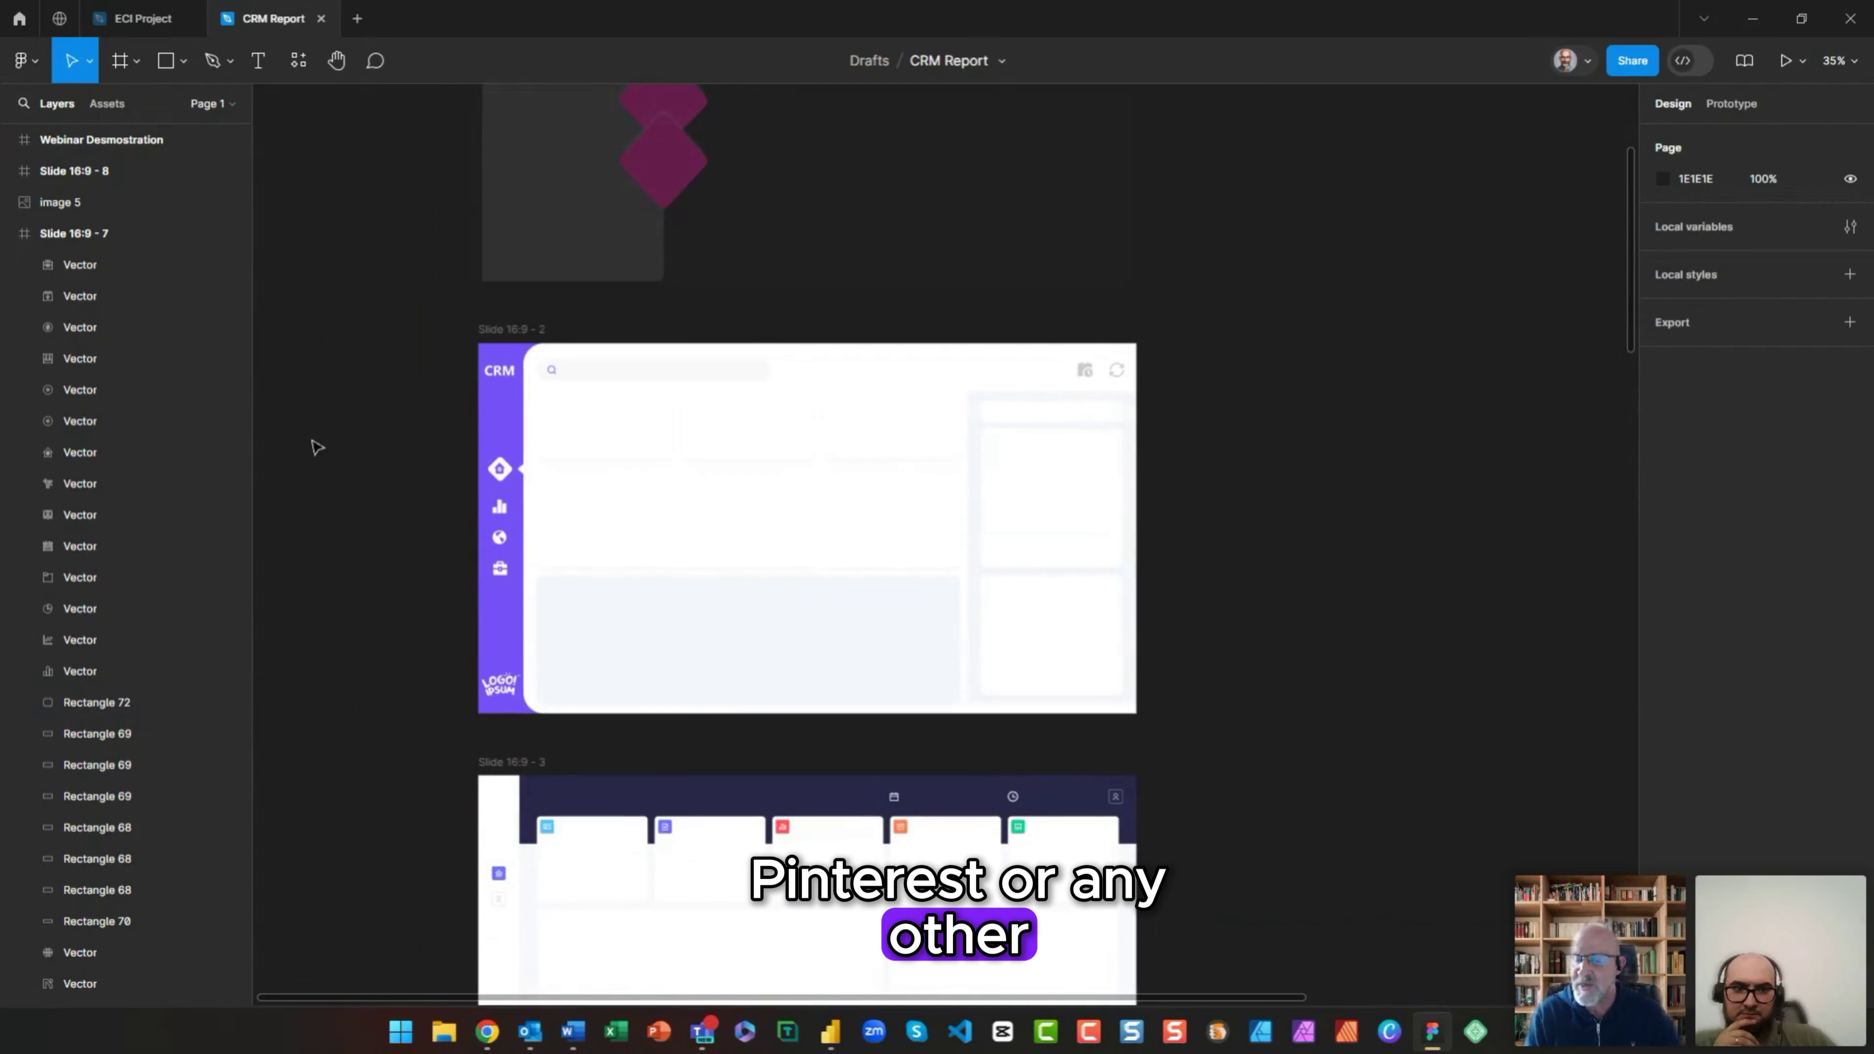
Step: Look through the finished report background slides down to the empty Webinar Desmostration frame
drag(406, 871, 395, 516)
scroll(398, 529, up, 1)
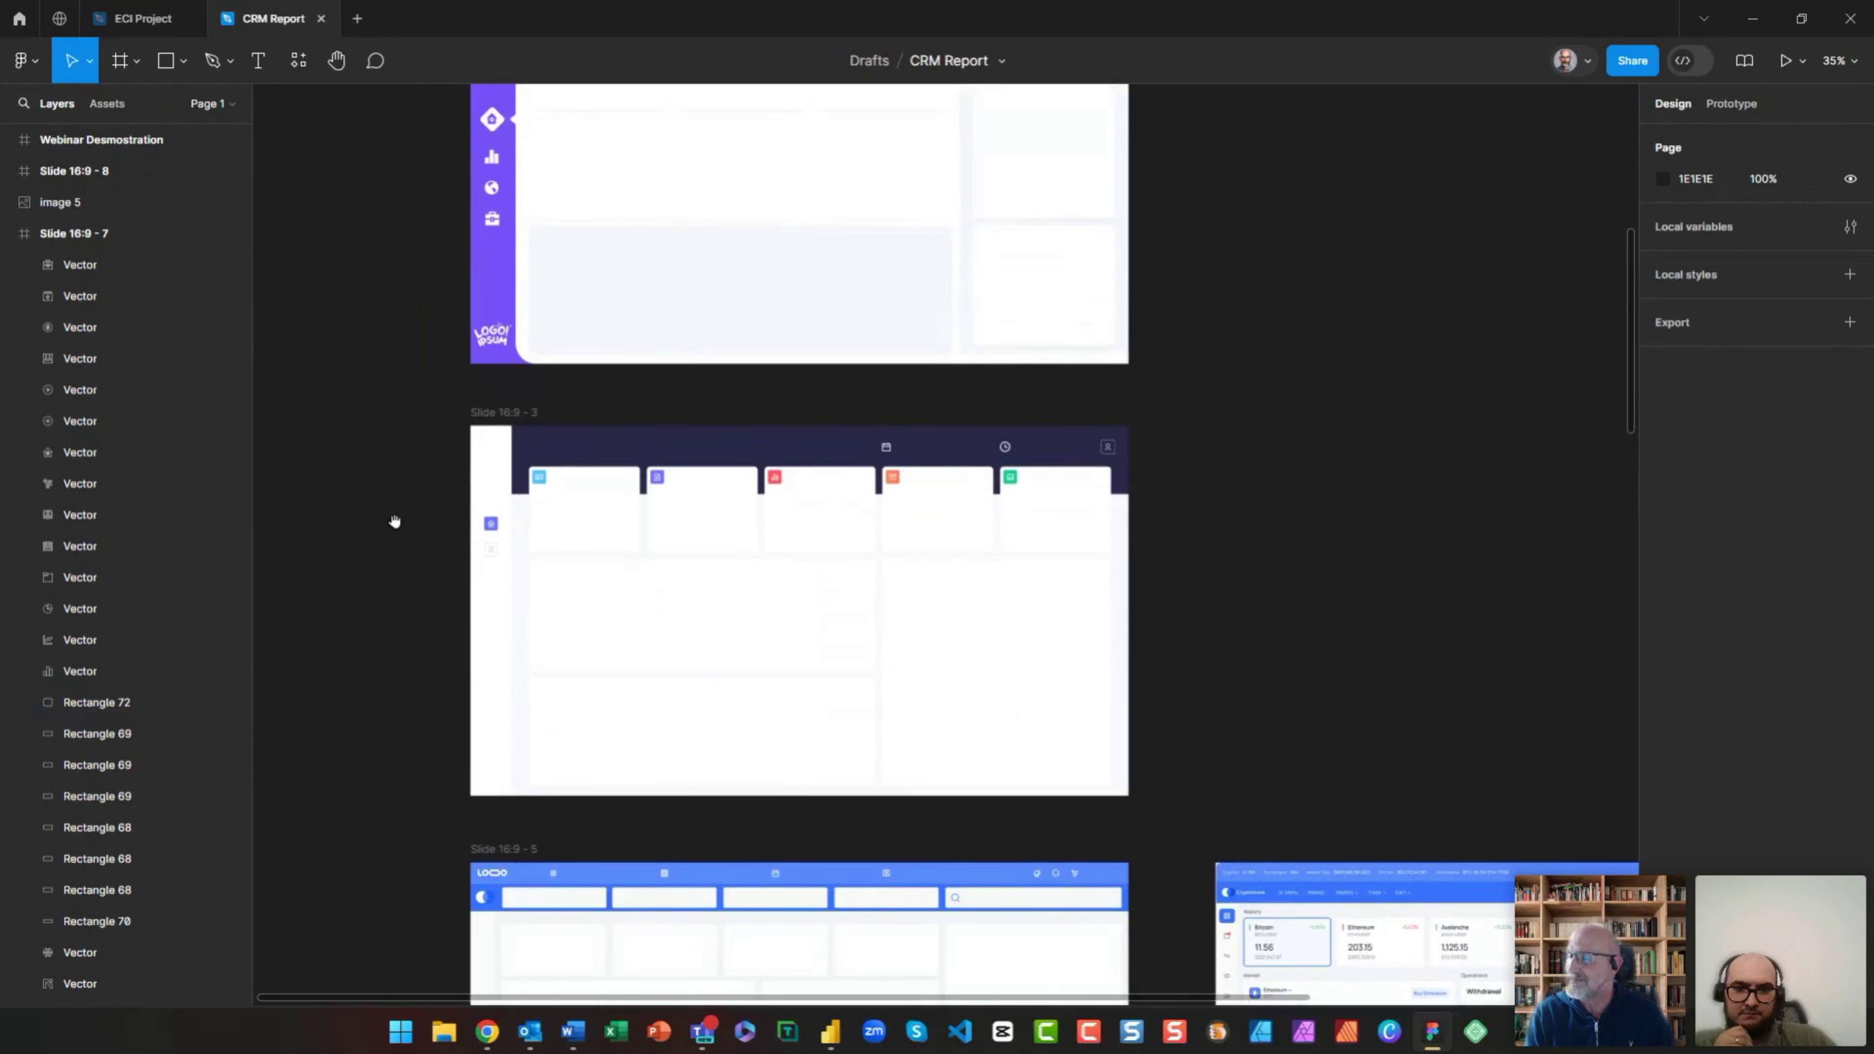
scroll(399, 528, up, 5)
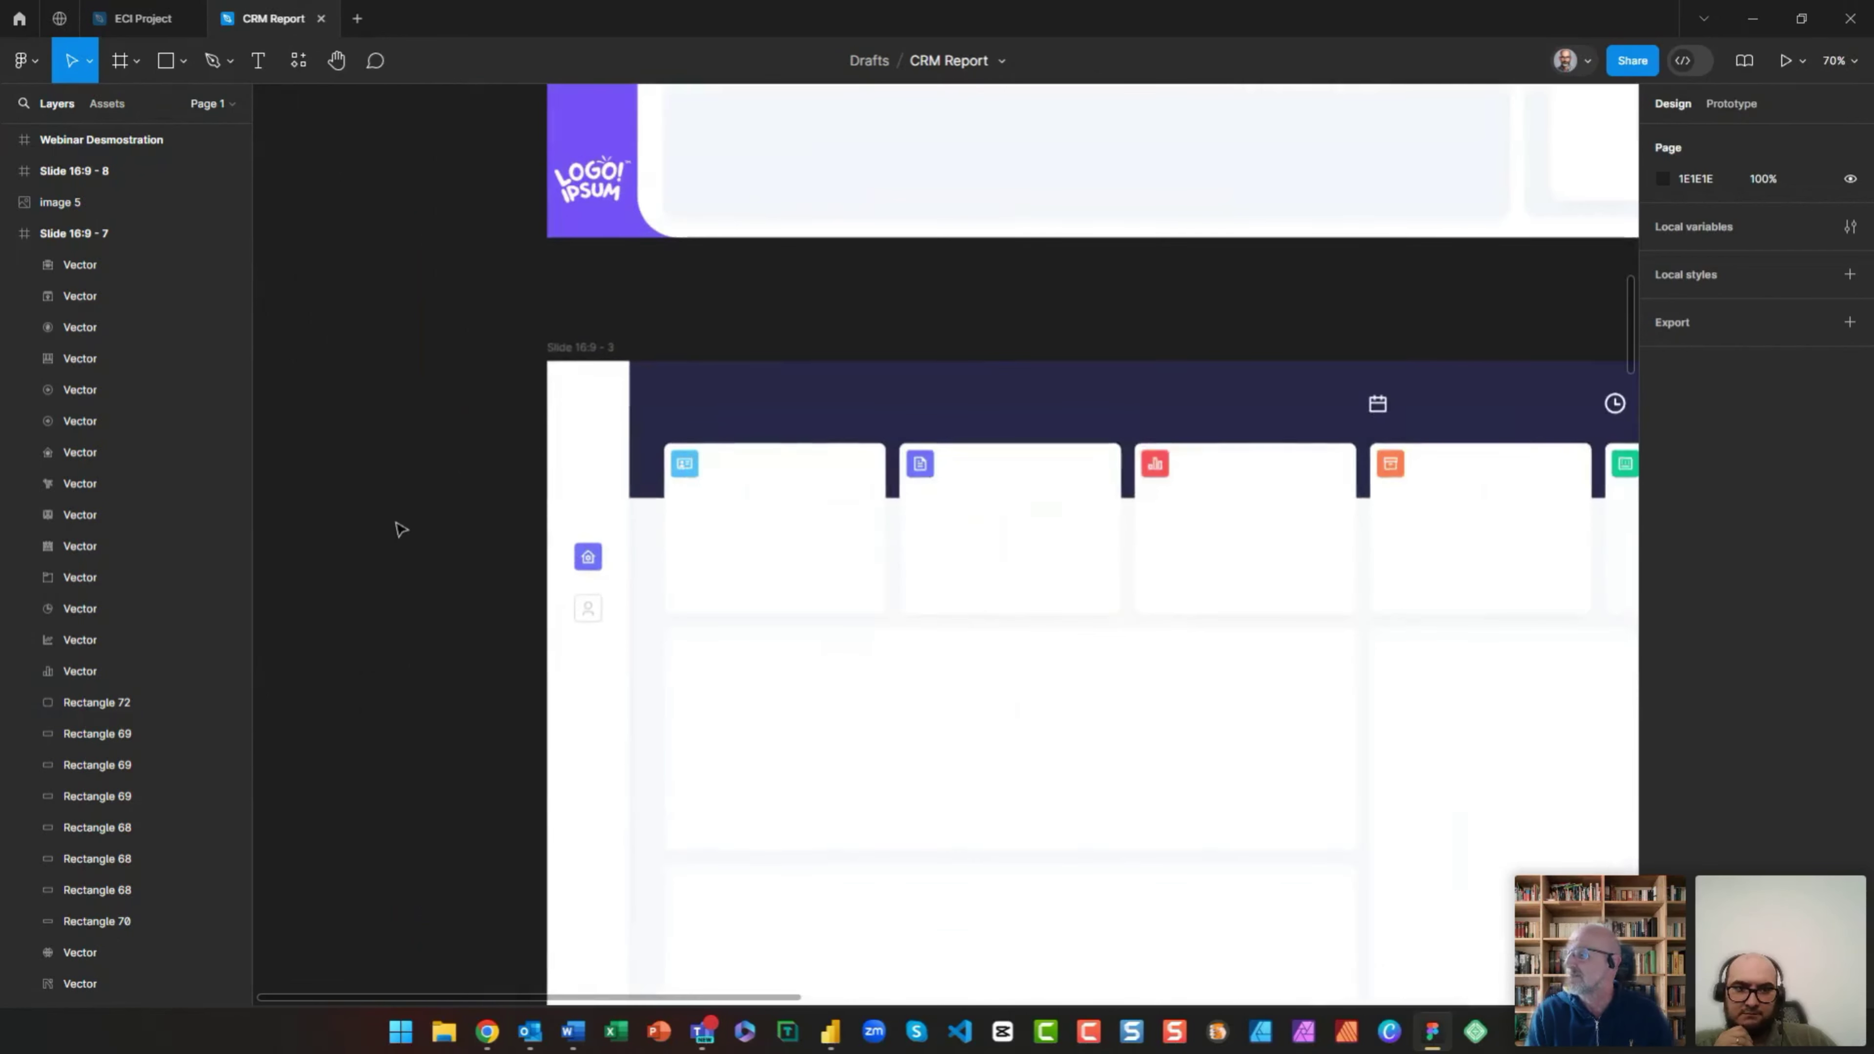
scroll(281, 444, right, 3)
scroll(266, 432, down, 1)
scroll(314, 429, down, 1)
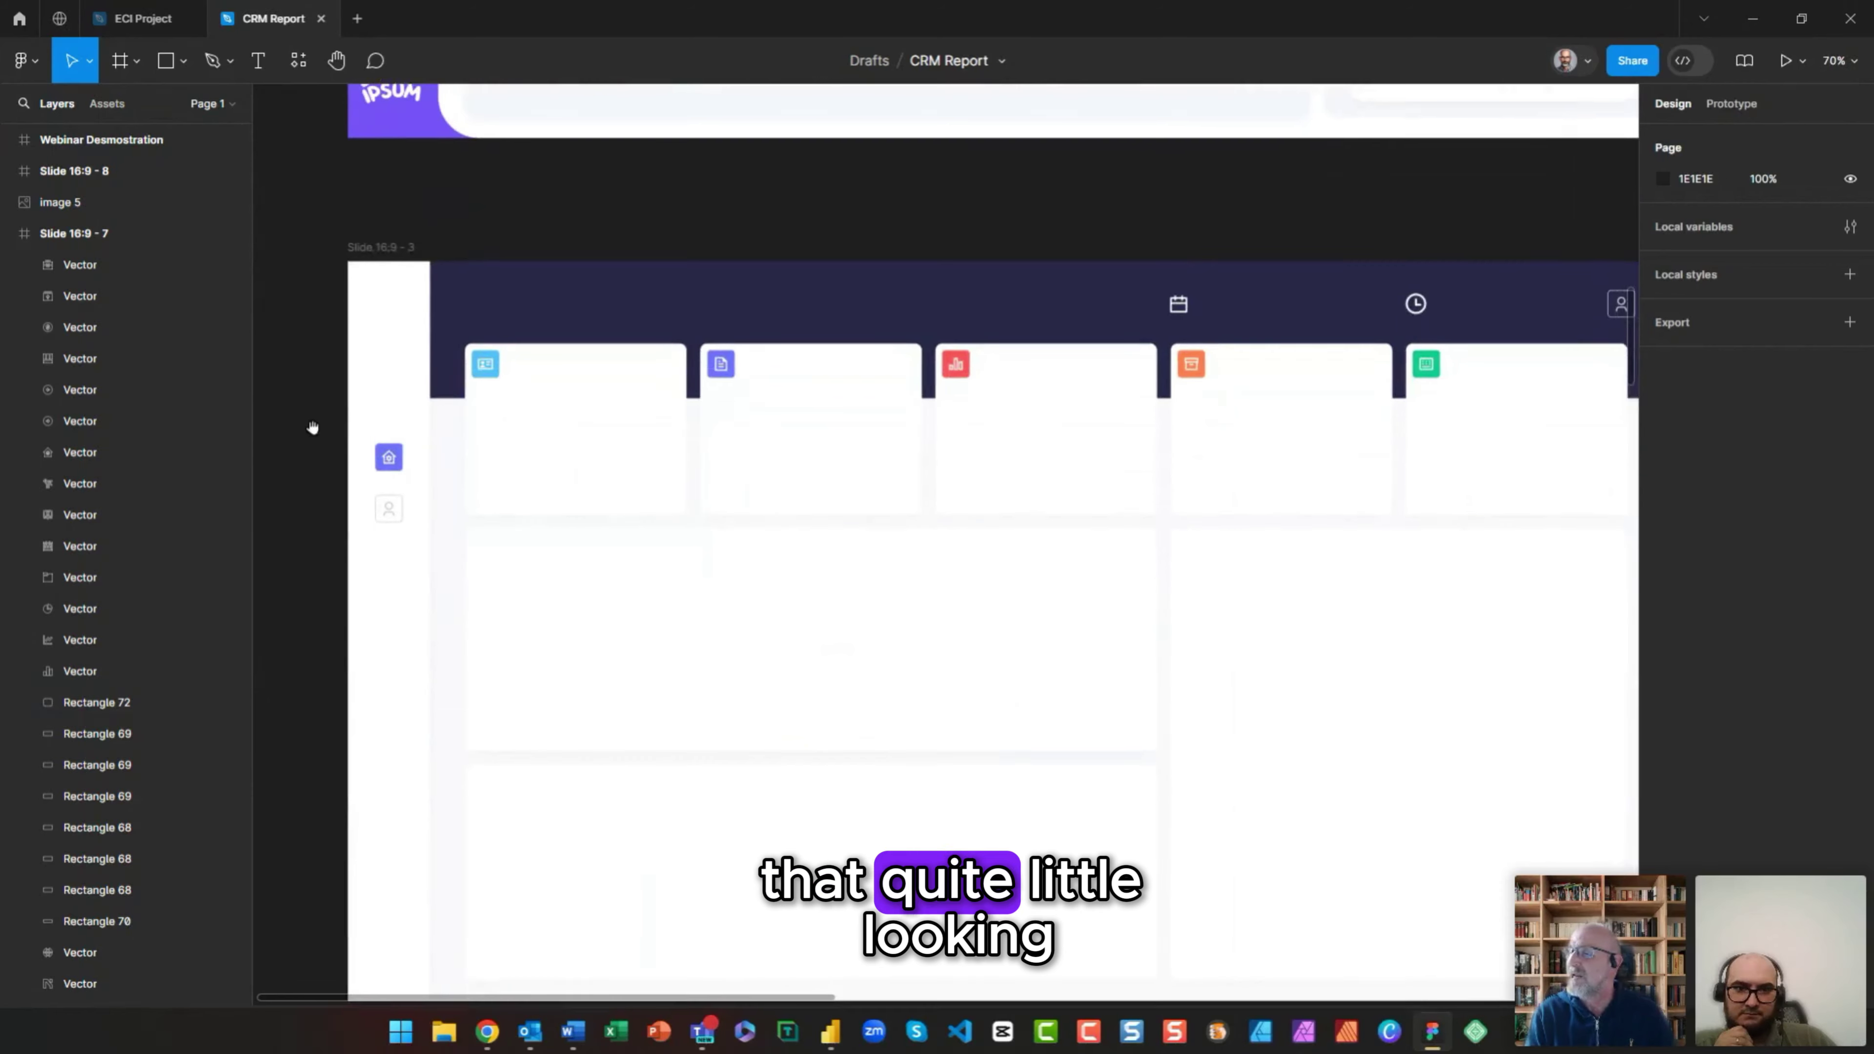
scroll(316, 435, down, 1)
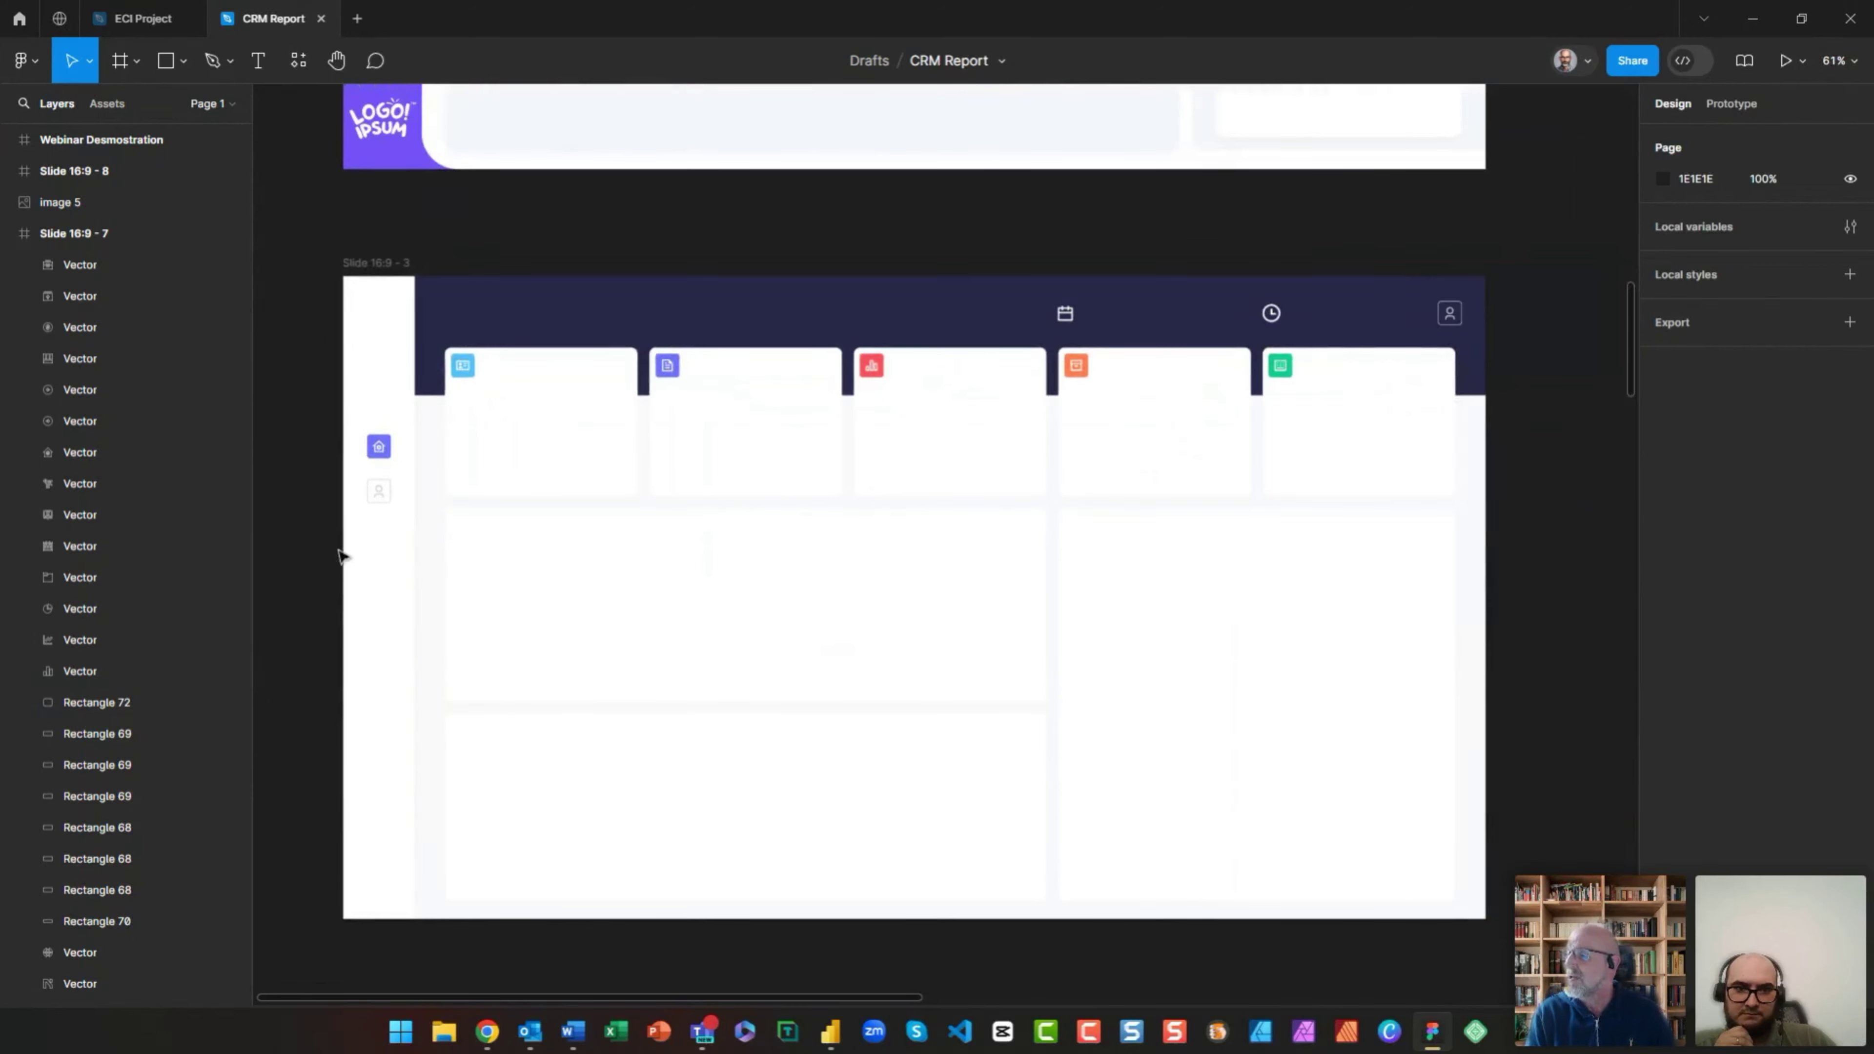
scroll(330, 514, down, 15)
scroll(347, 566, down, 5)
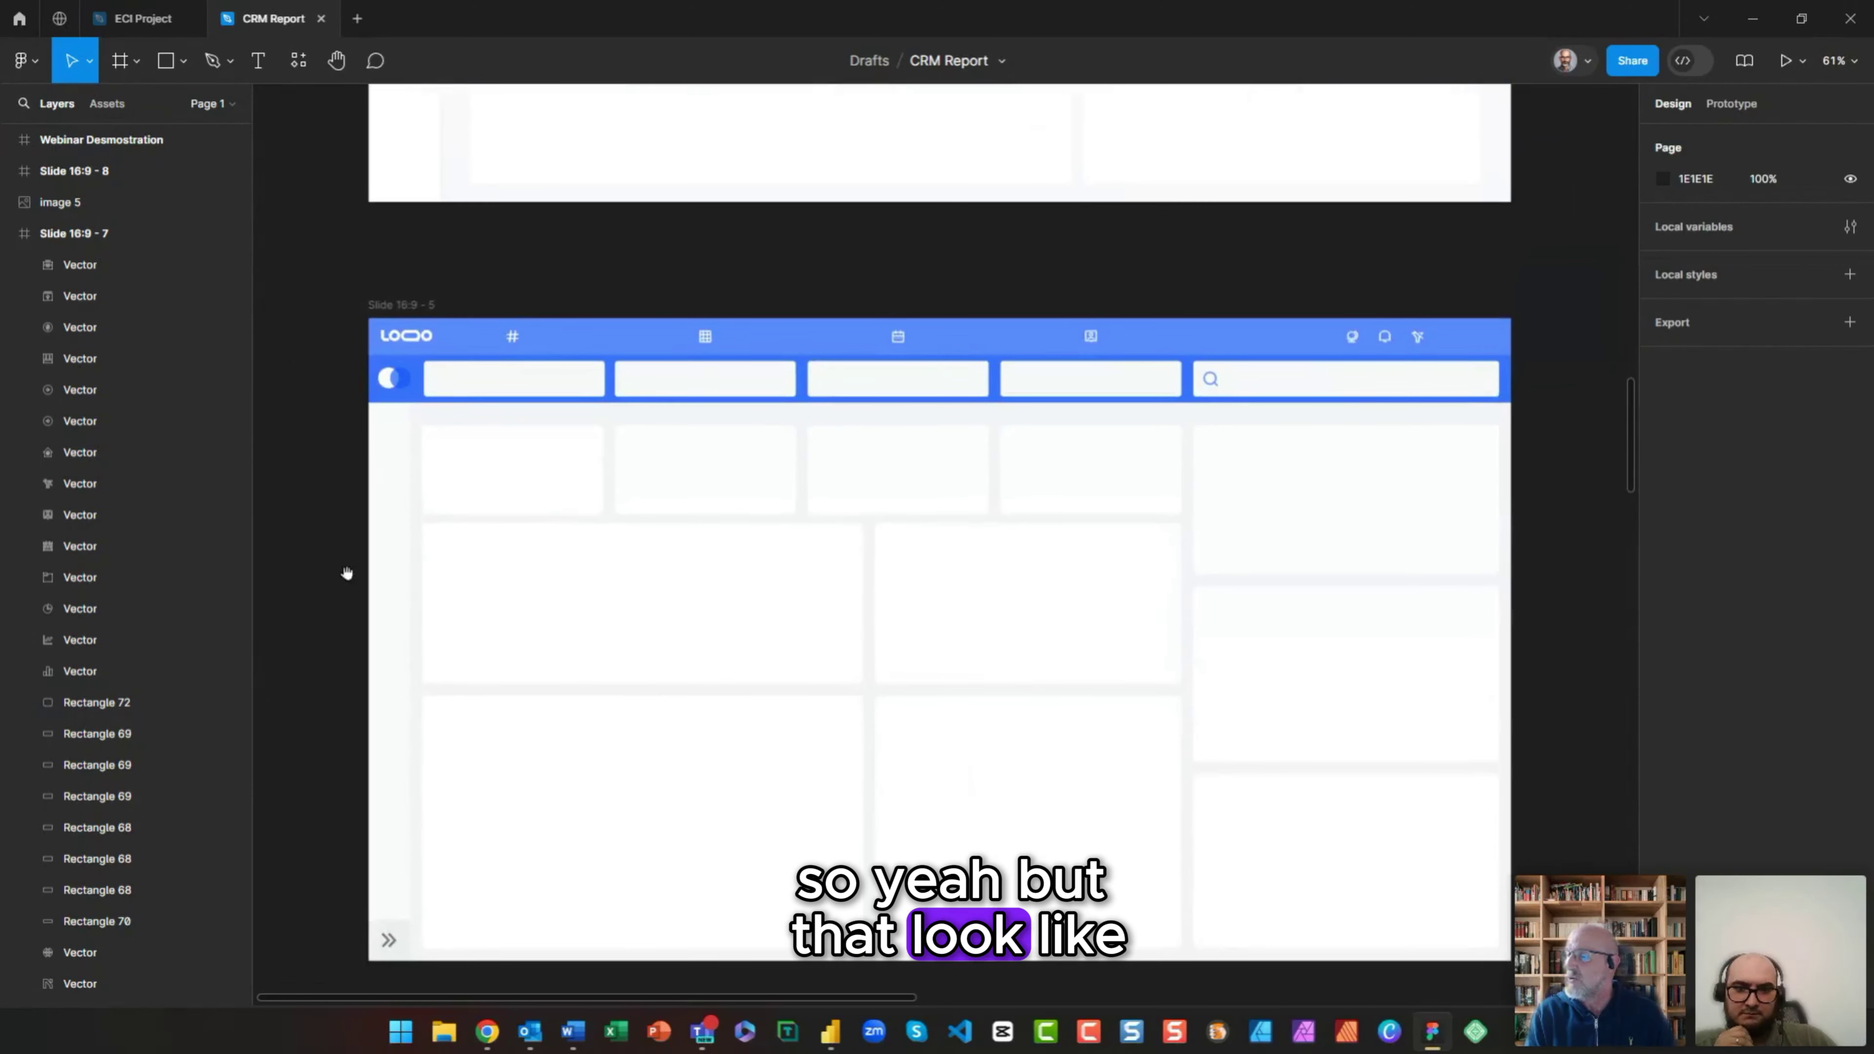
drag(329, 641, 335, 327)
drag(316, 702, 343, 402)
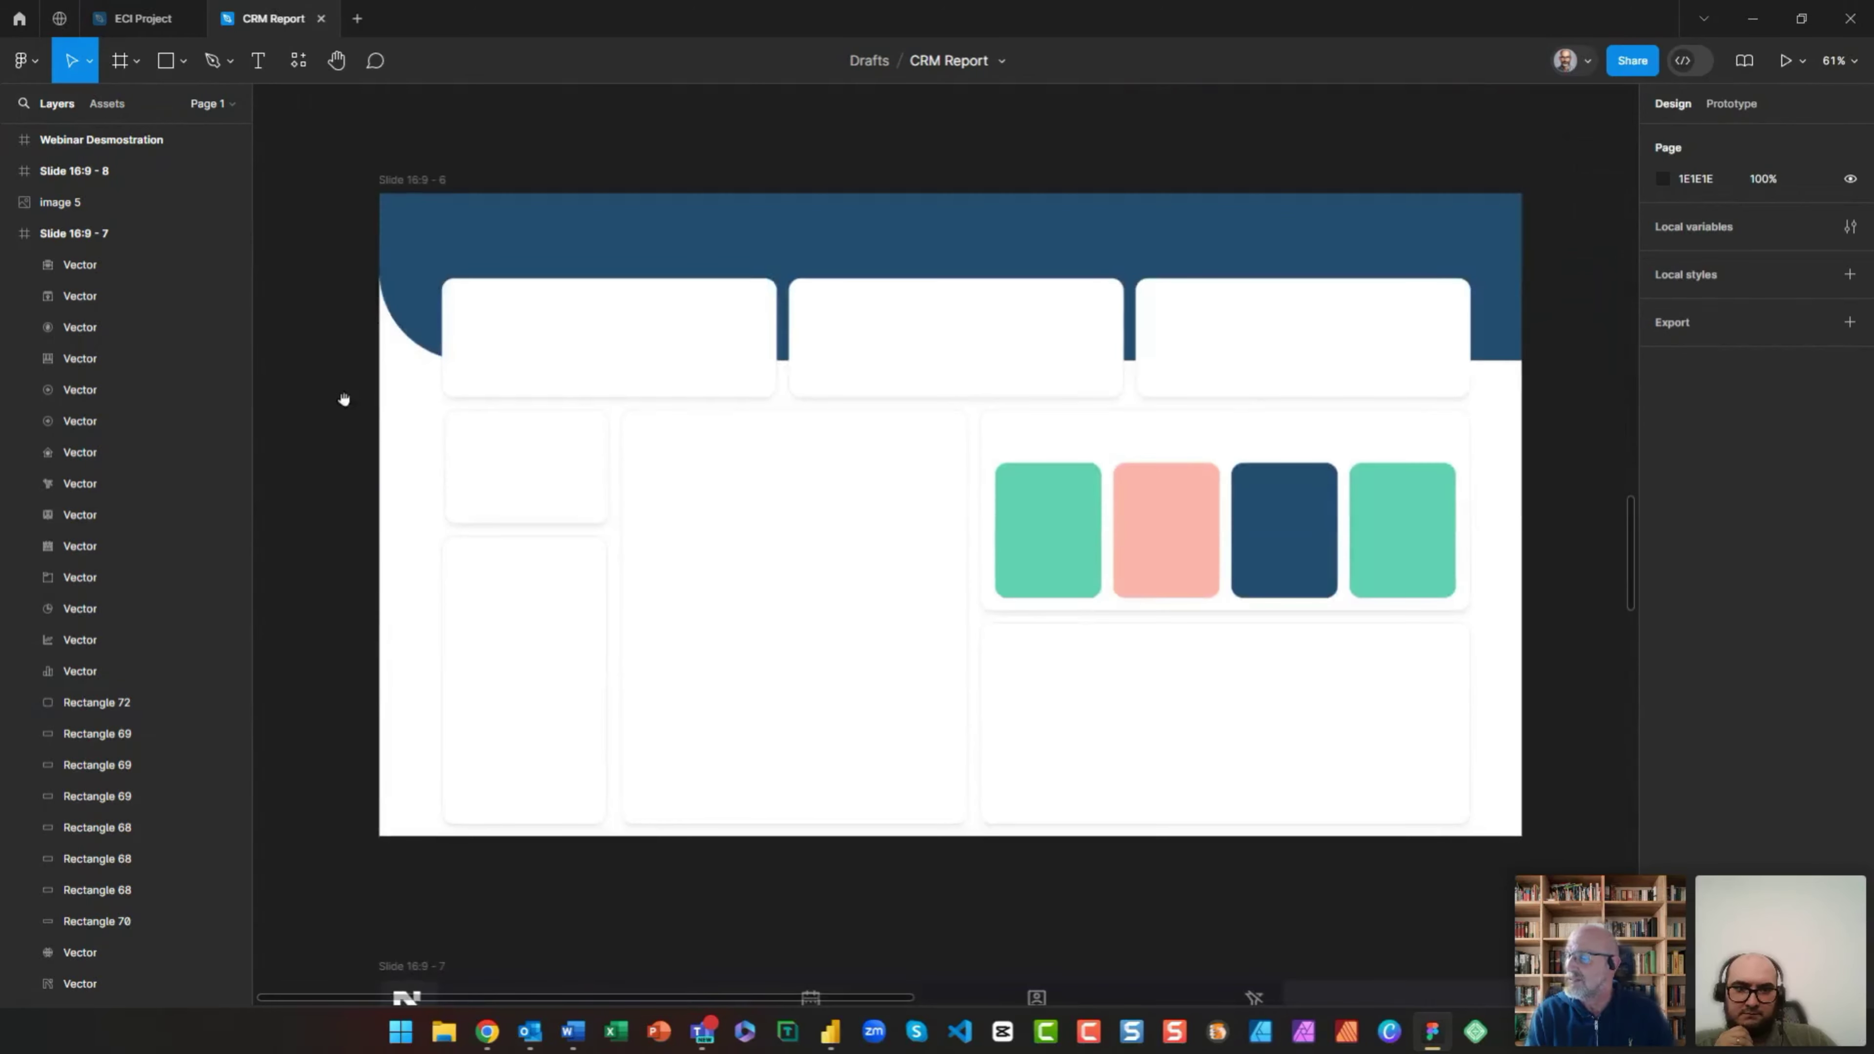
drag(343, 669, 343, 284)
drag(351, 659, 310, 318)
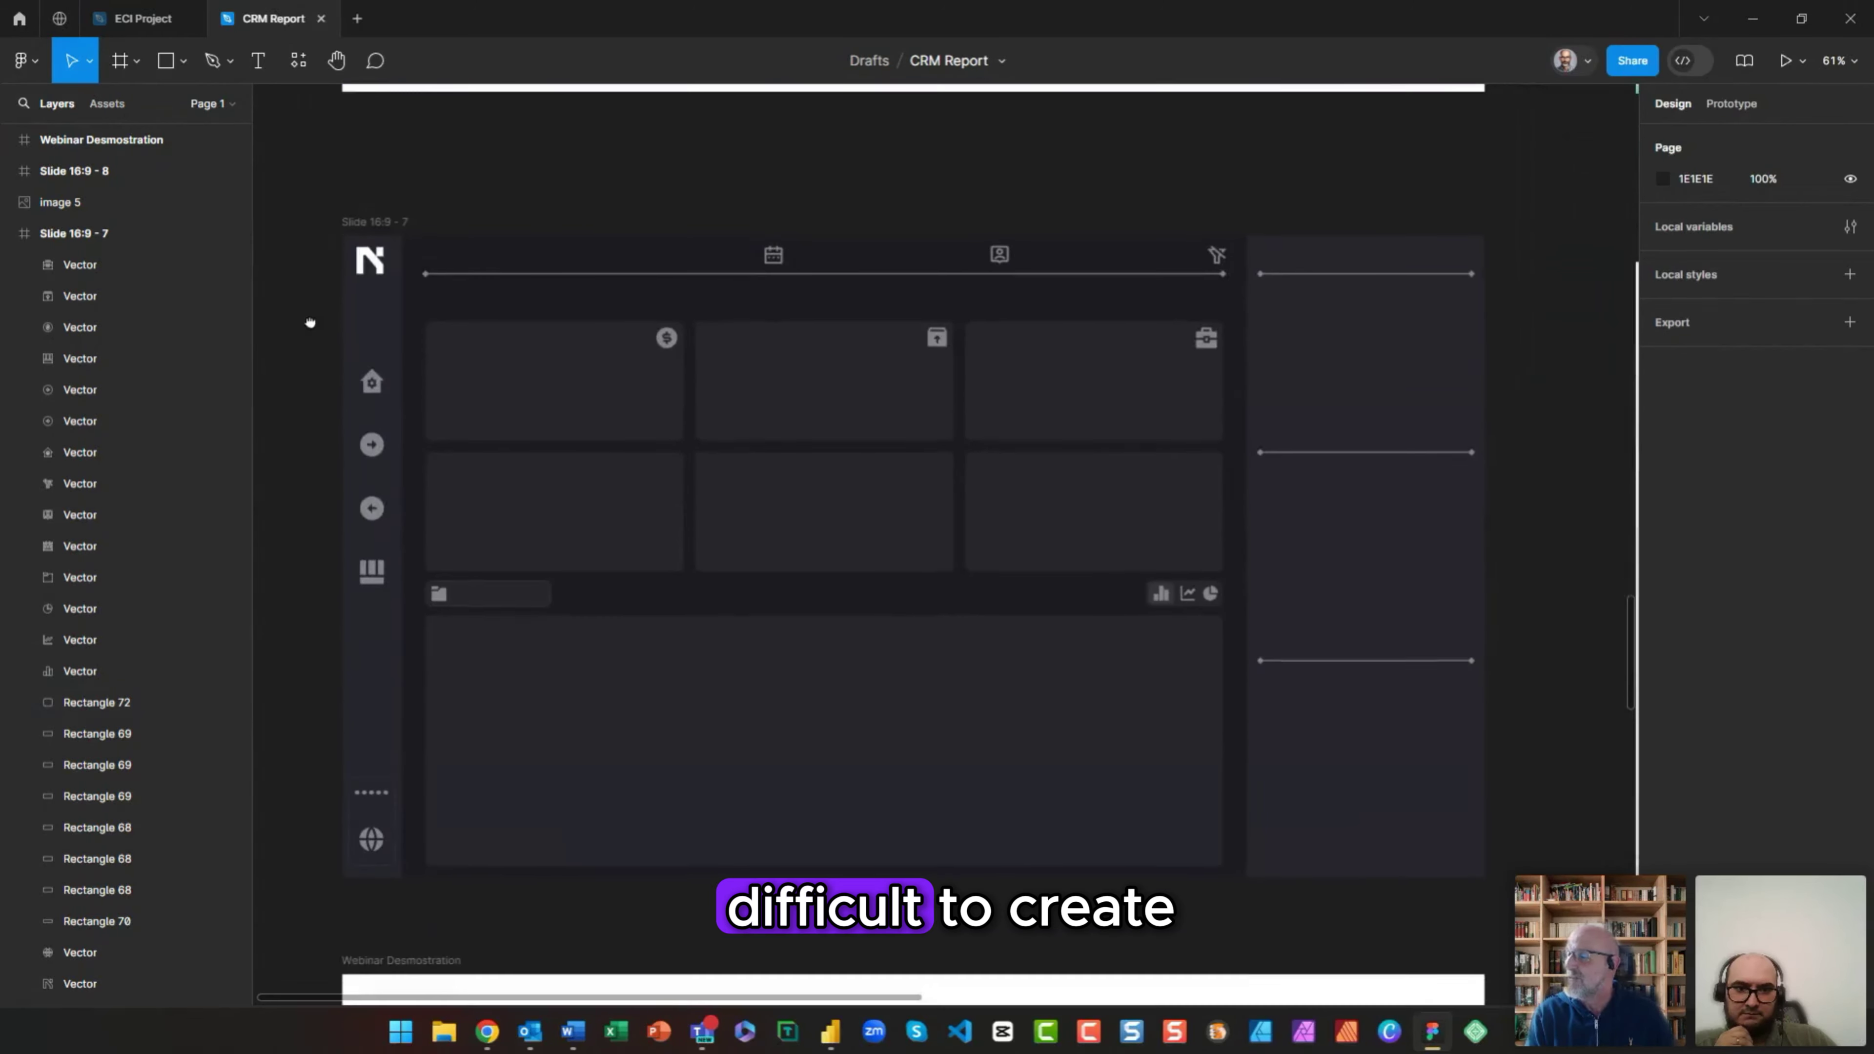
drag(314, 586, 292, 122)
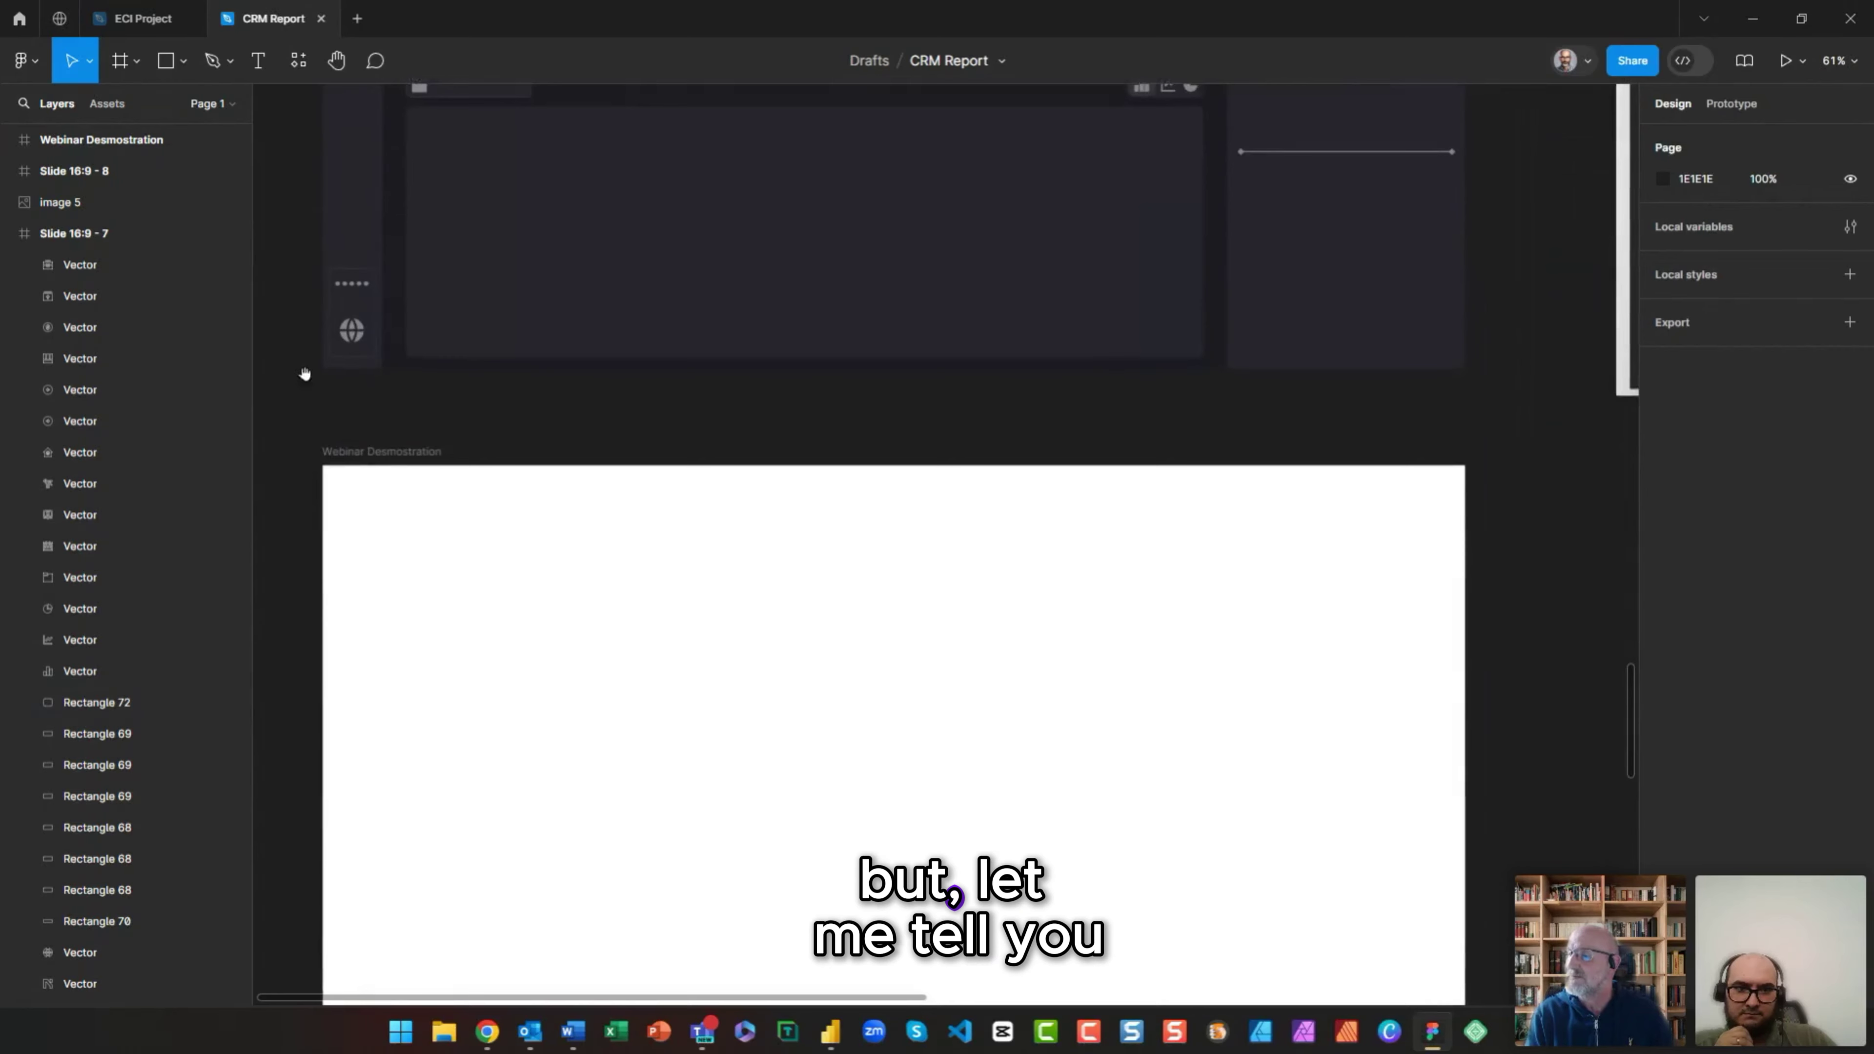
drag(302, 377, 301, 239)
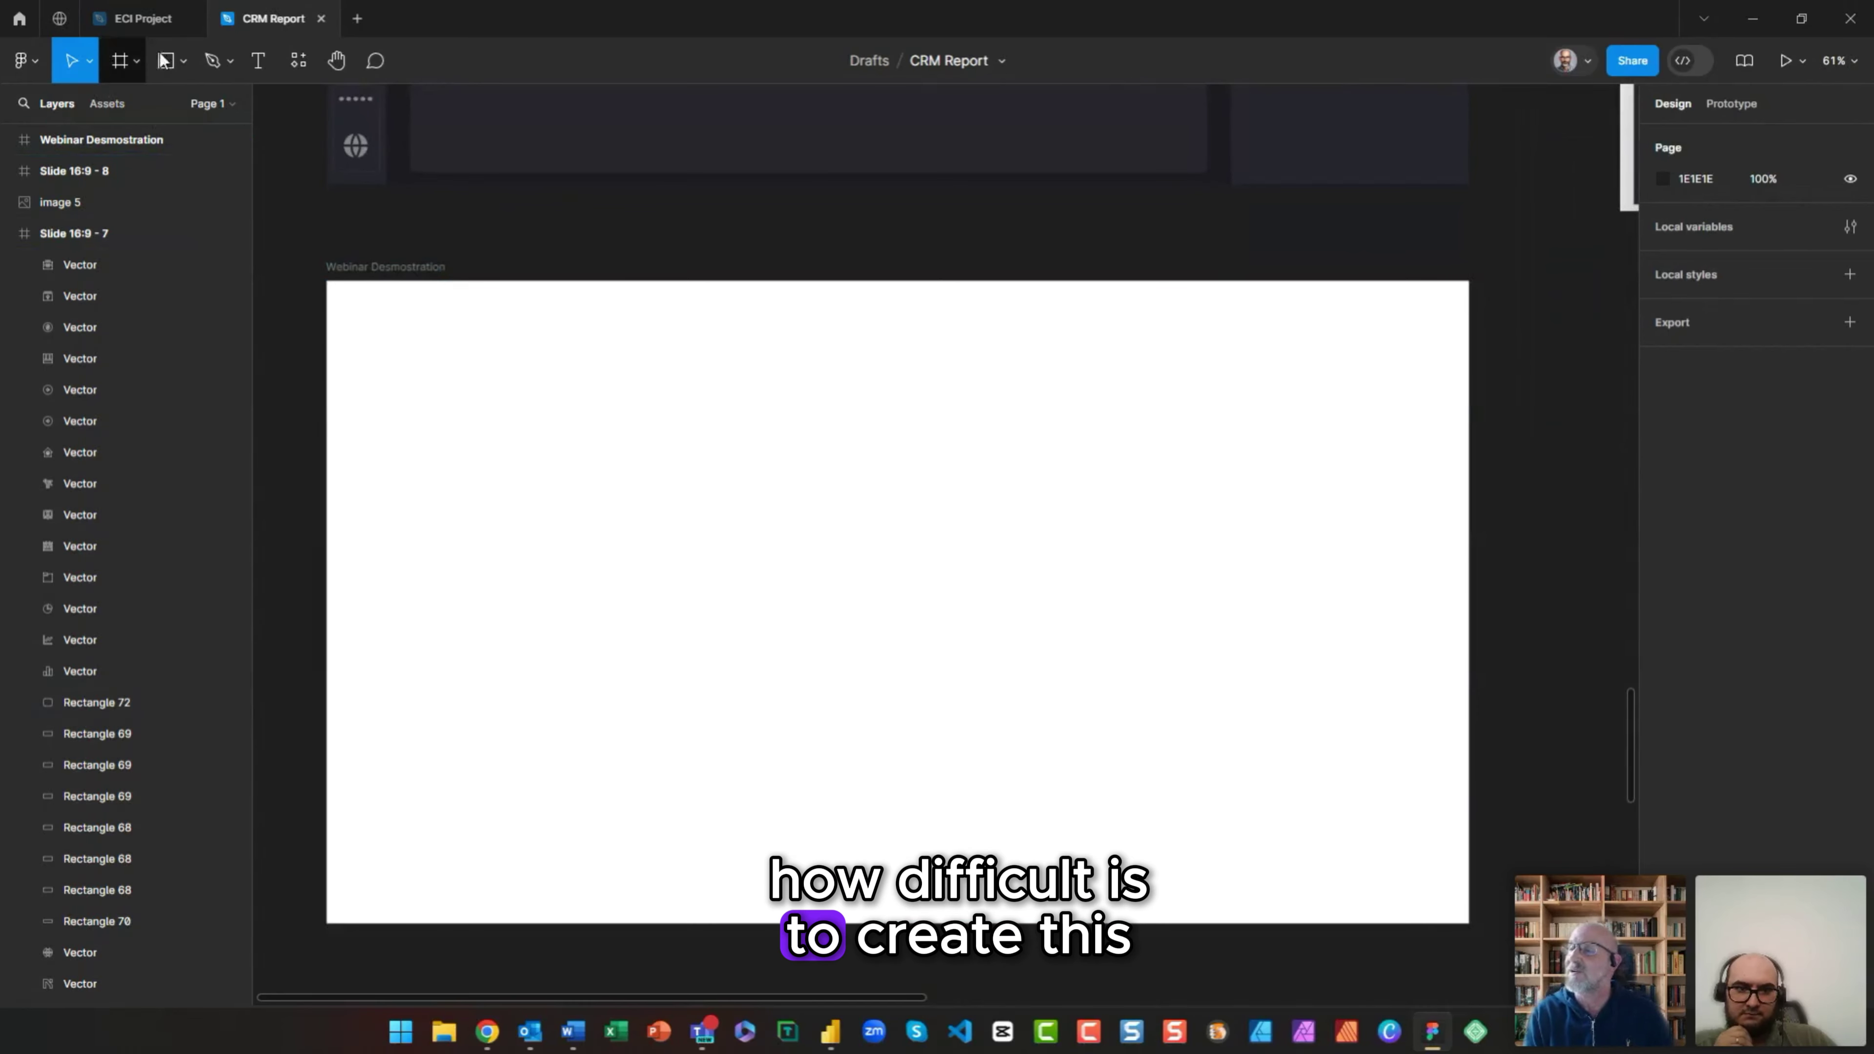
Step: Draw a 1920-wide rectangle along the upper edge of the Webinar Desmostration frame and set its height to 80
click(185, 59)
click(126, 109)
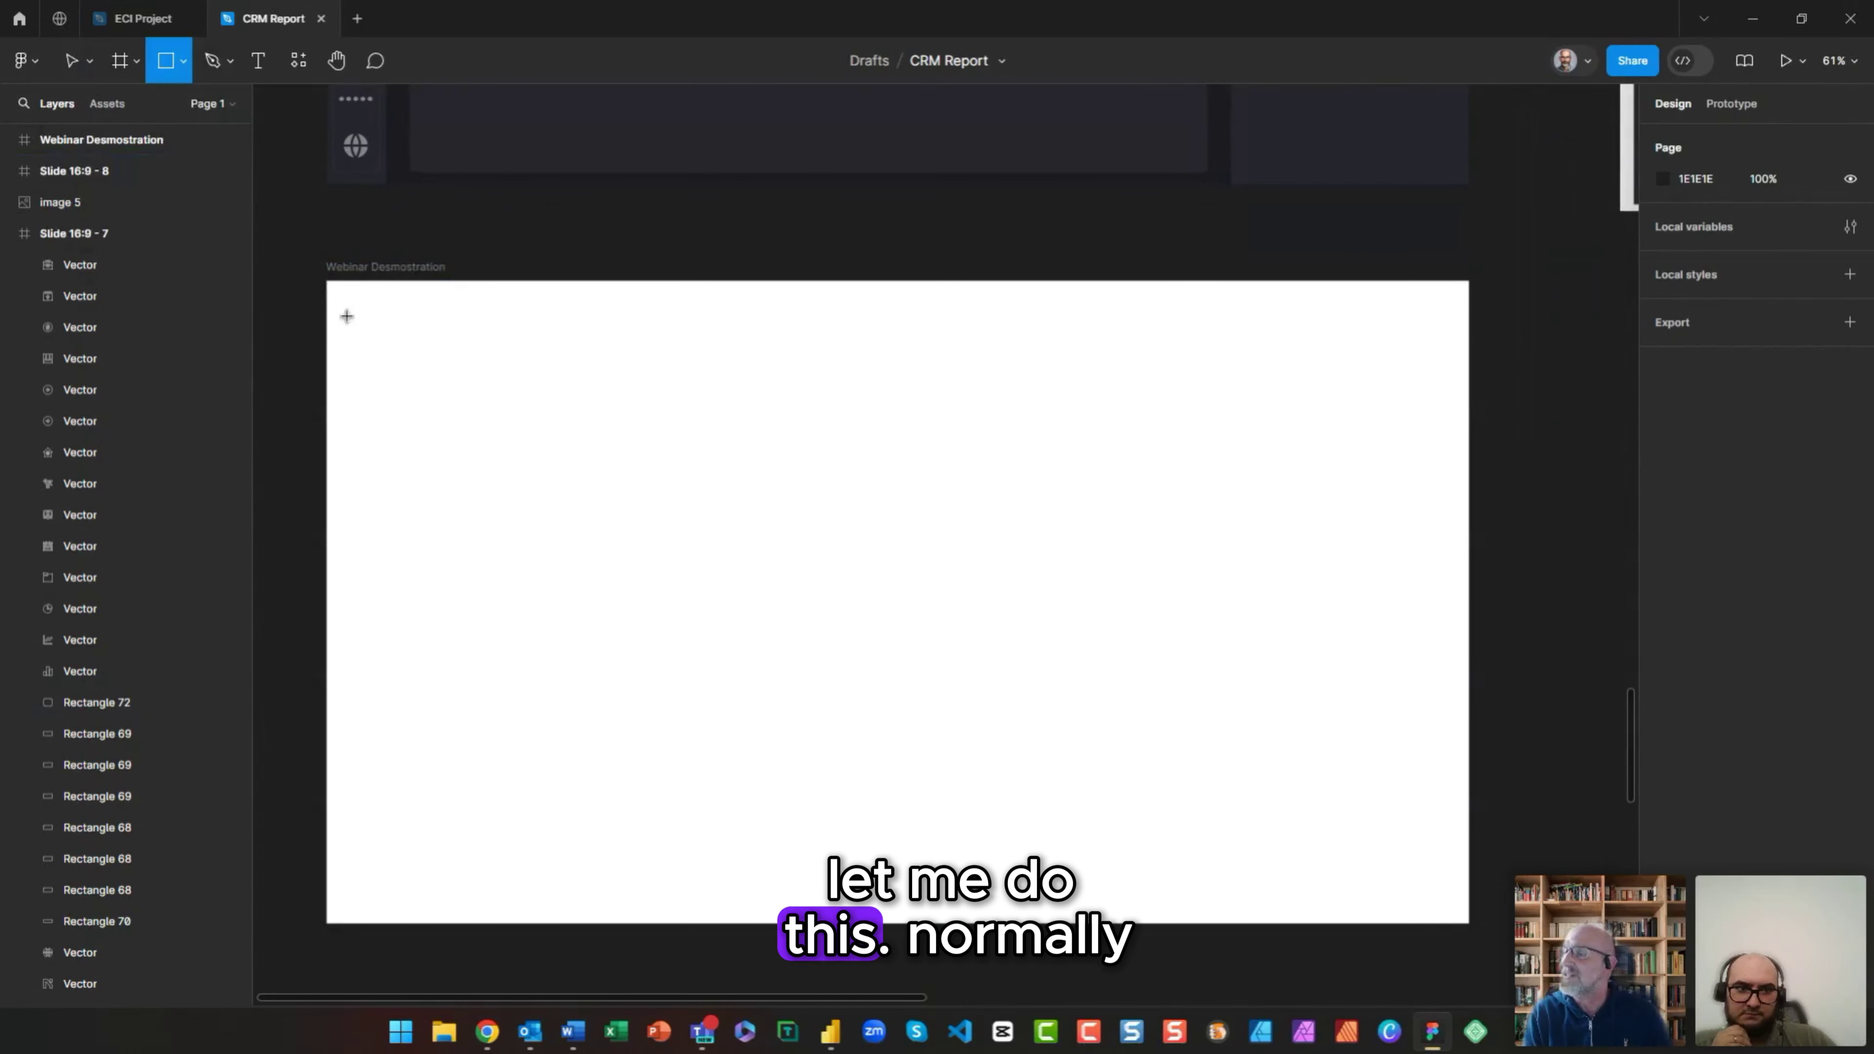
drag(326, 281, 1470, 322)
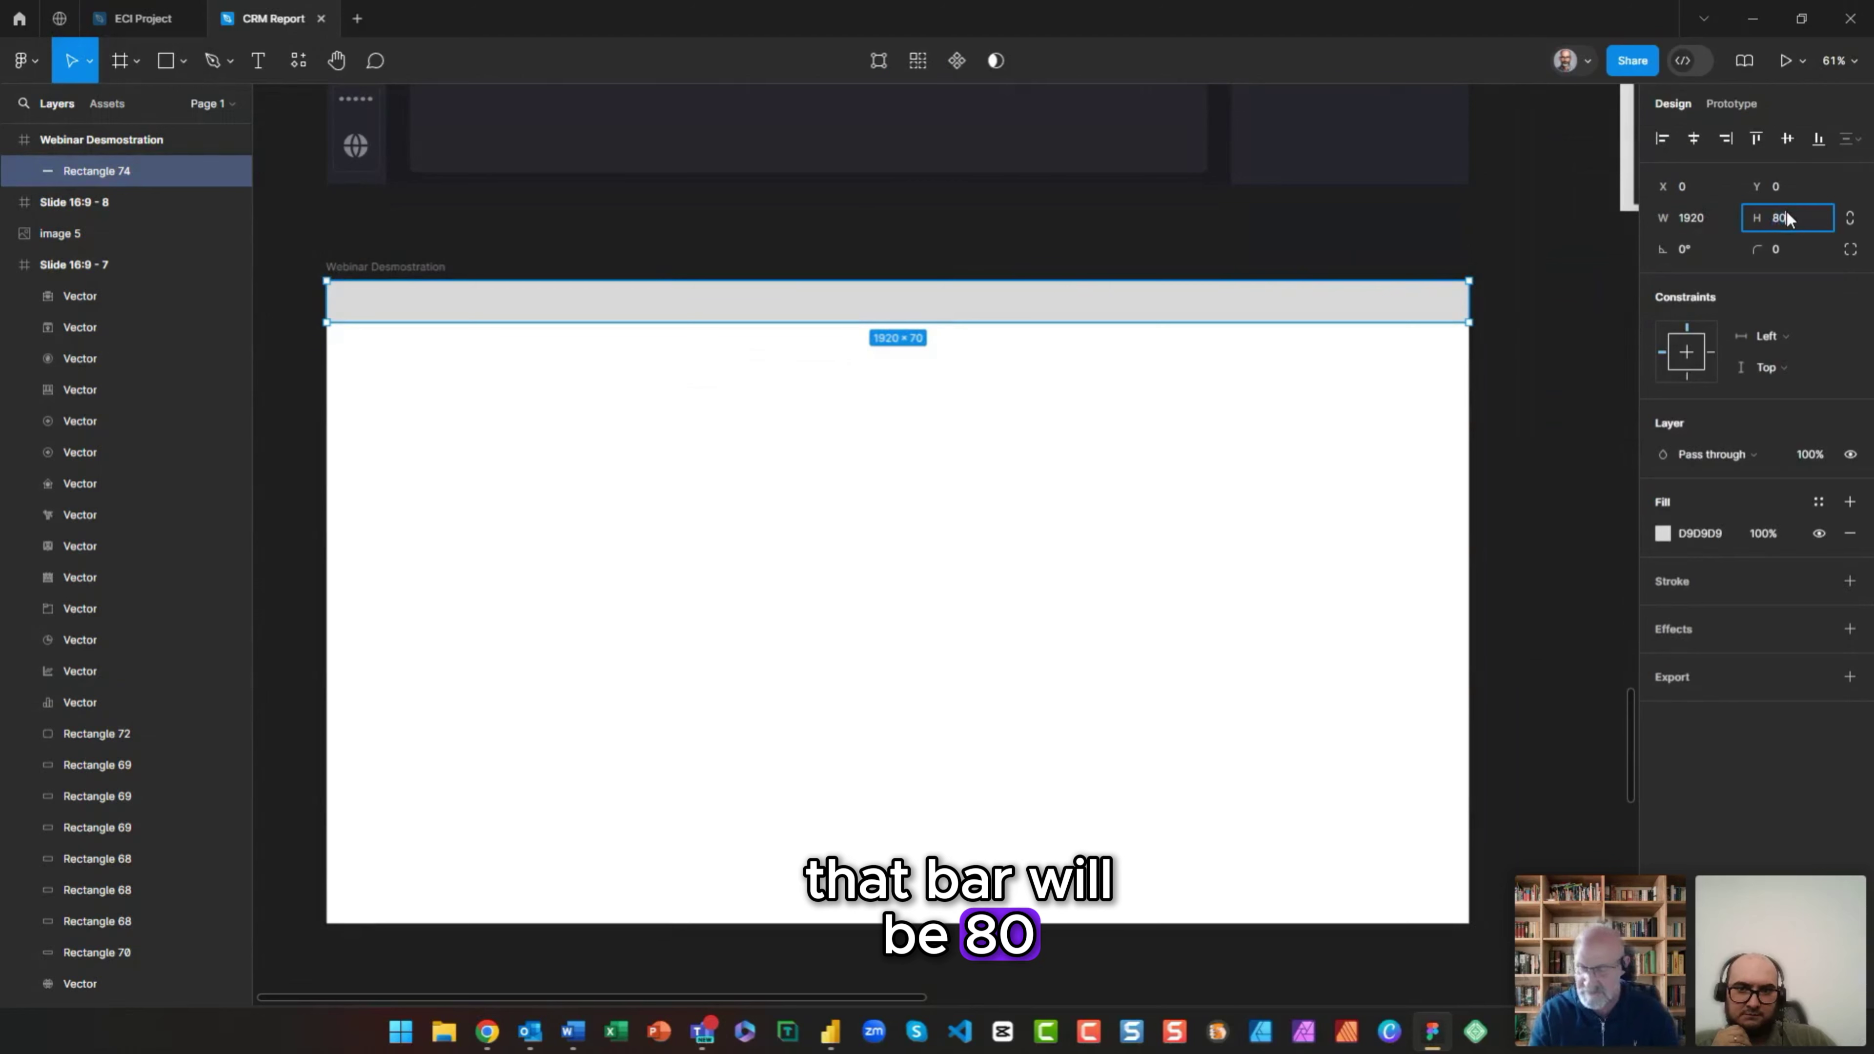
key(Return)
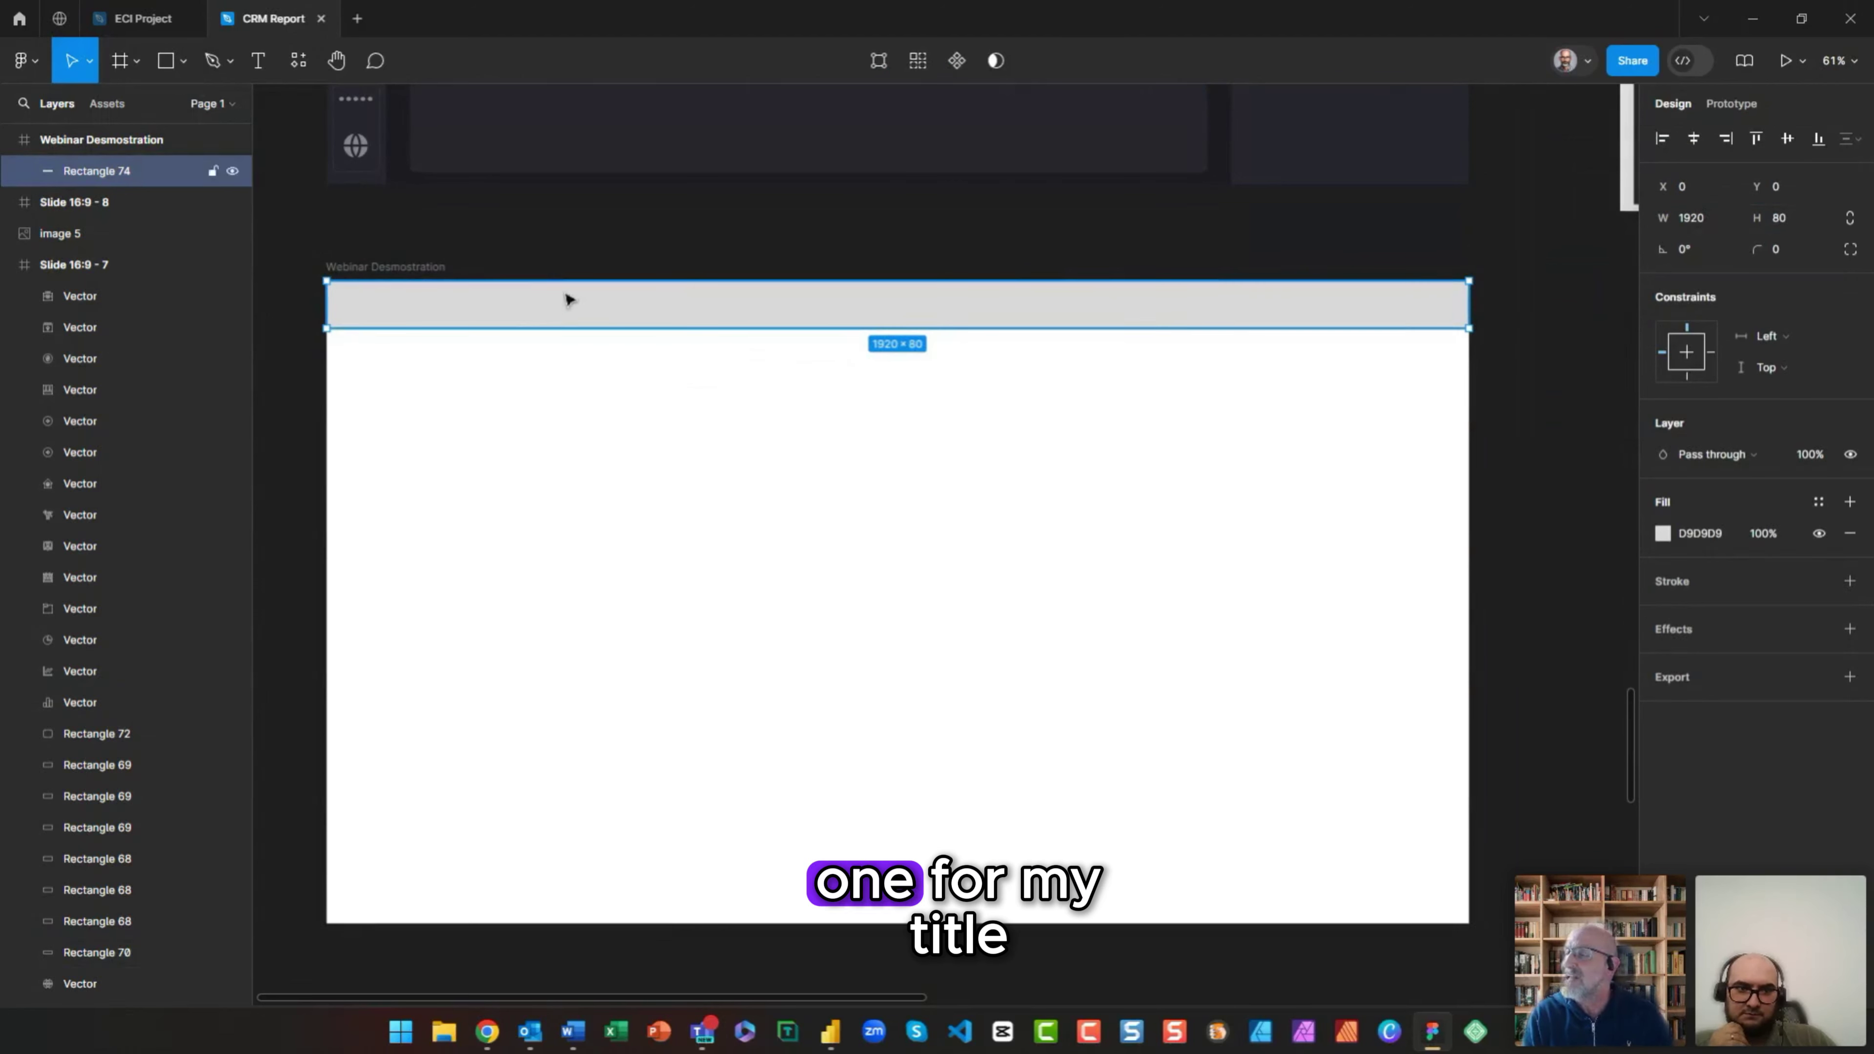
Step: Draw a second rectangle about 1896 × 107 below the header bar and centre it horizontally in the frame
click(183, 61)
click(148, 108)
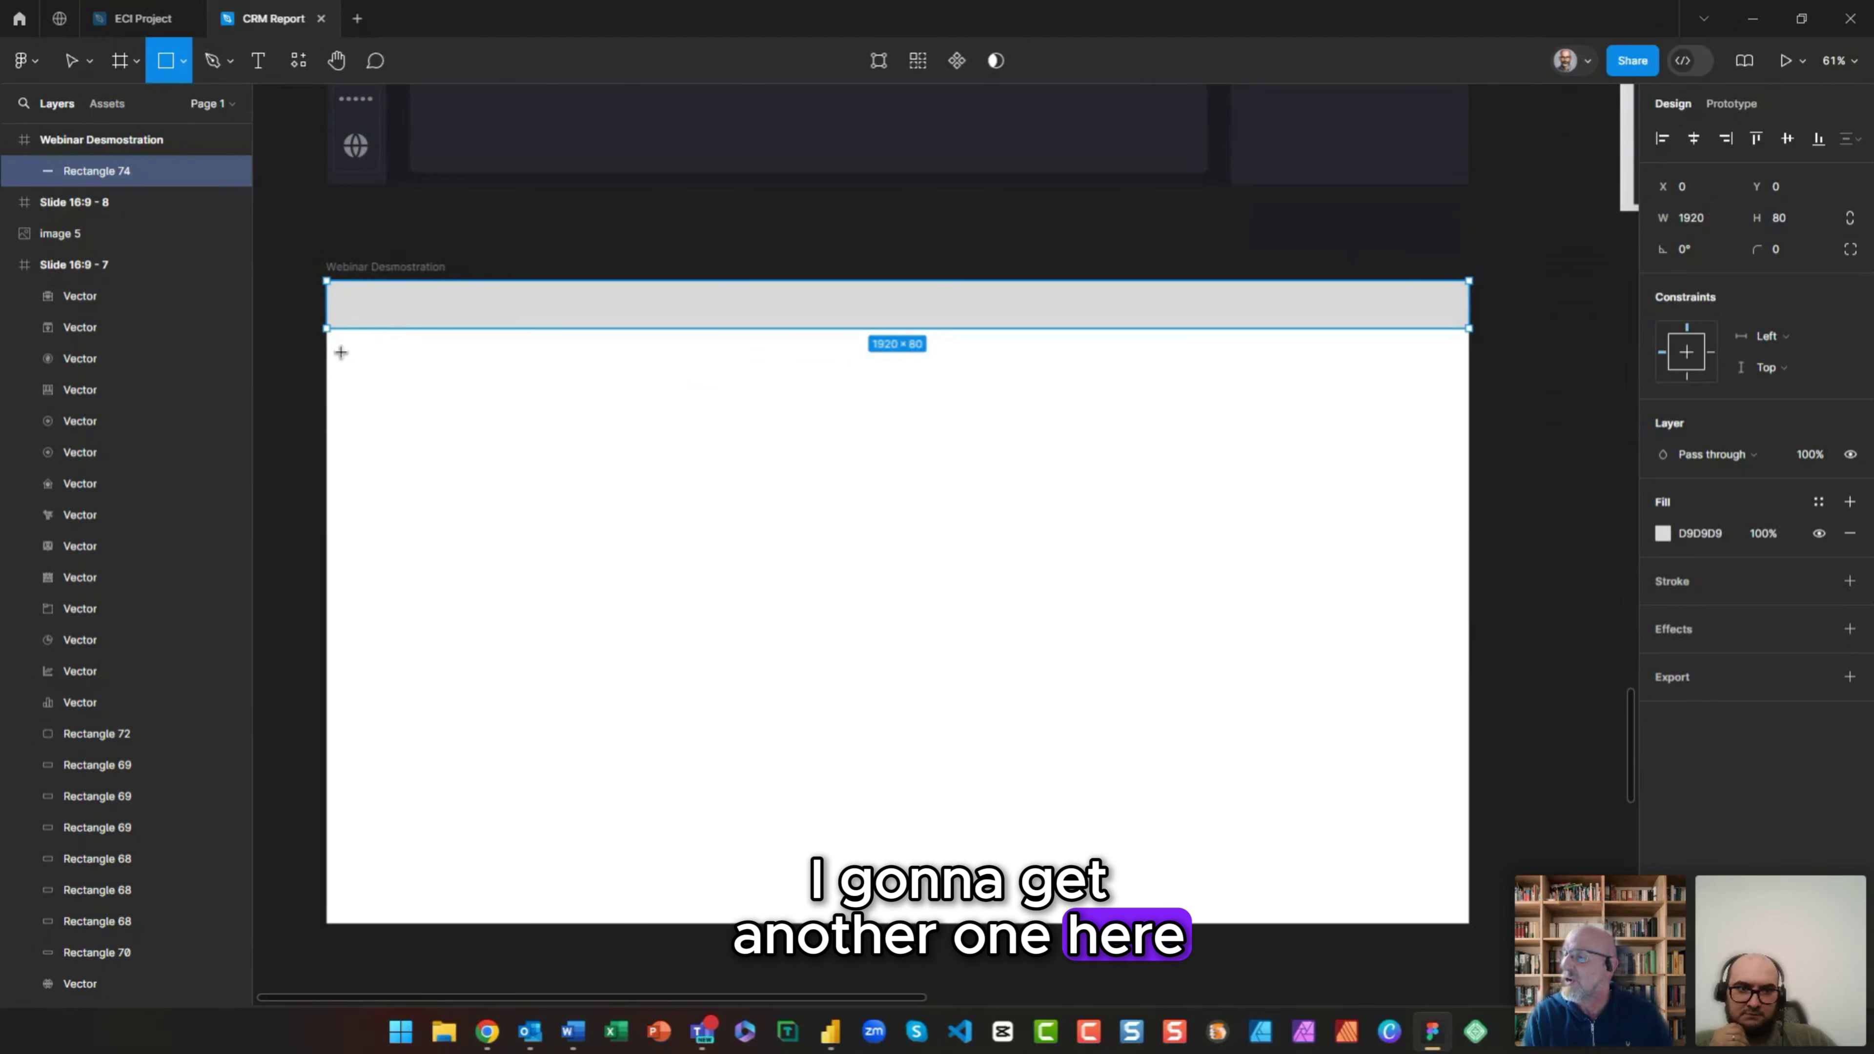
drag(340, 351, 1469, 415)
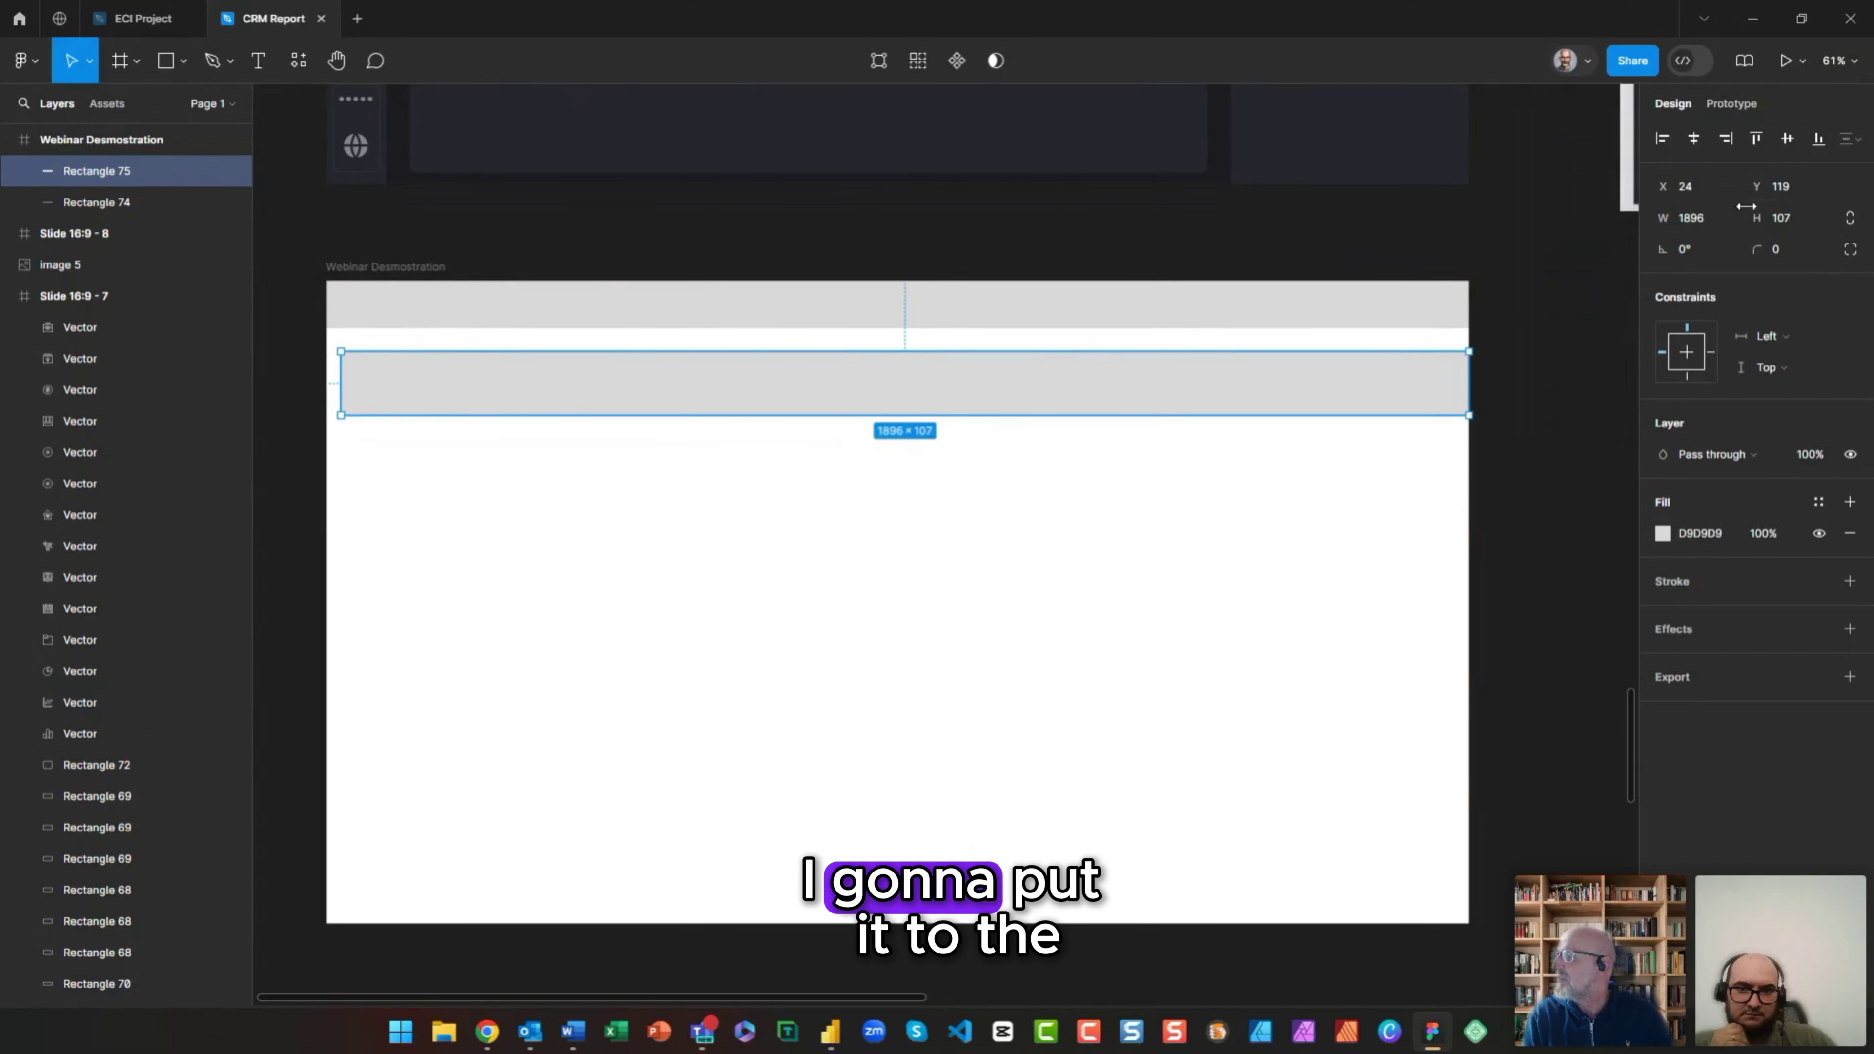
click(1712, 223)
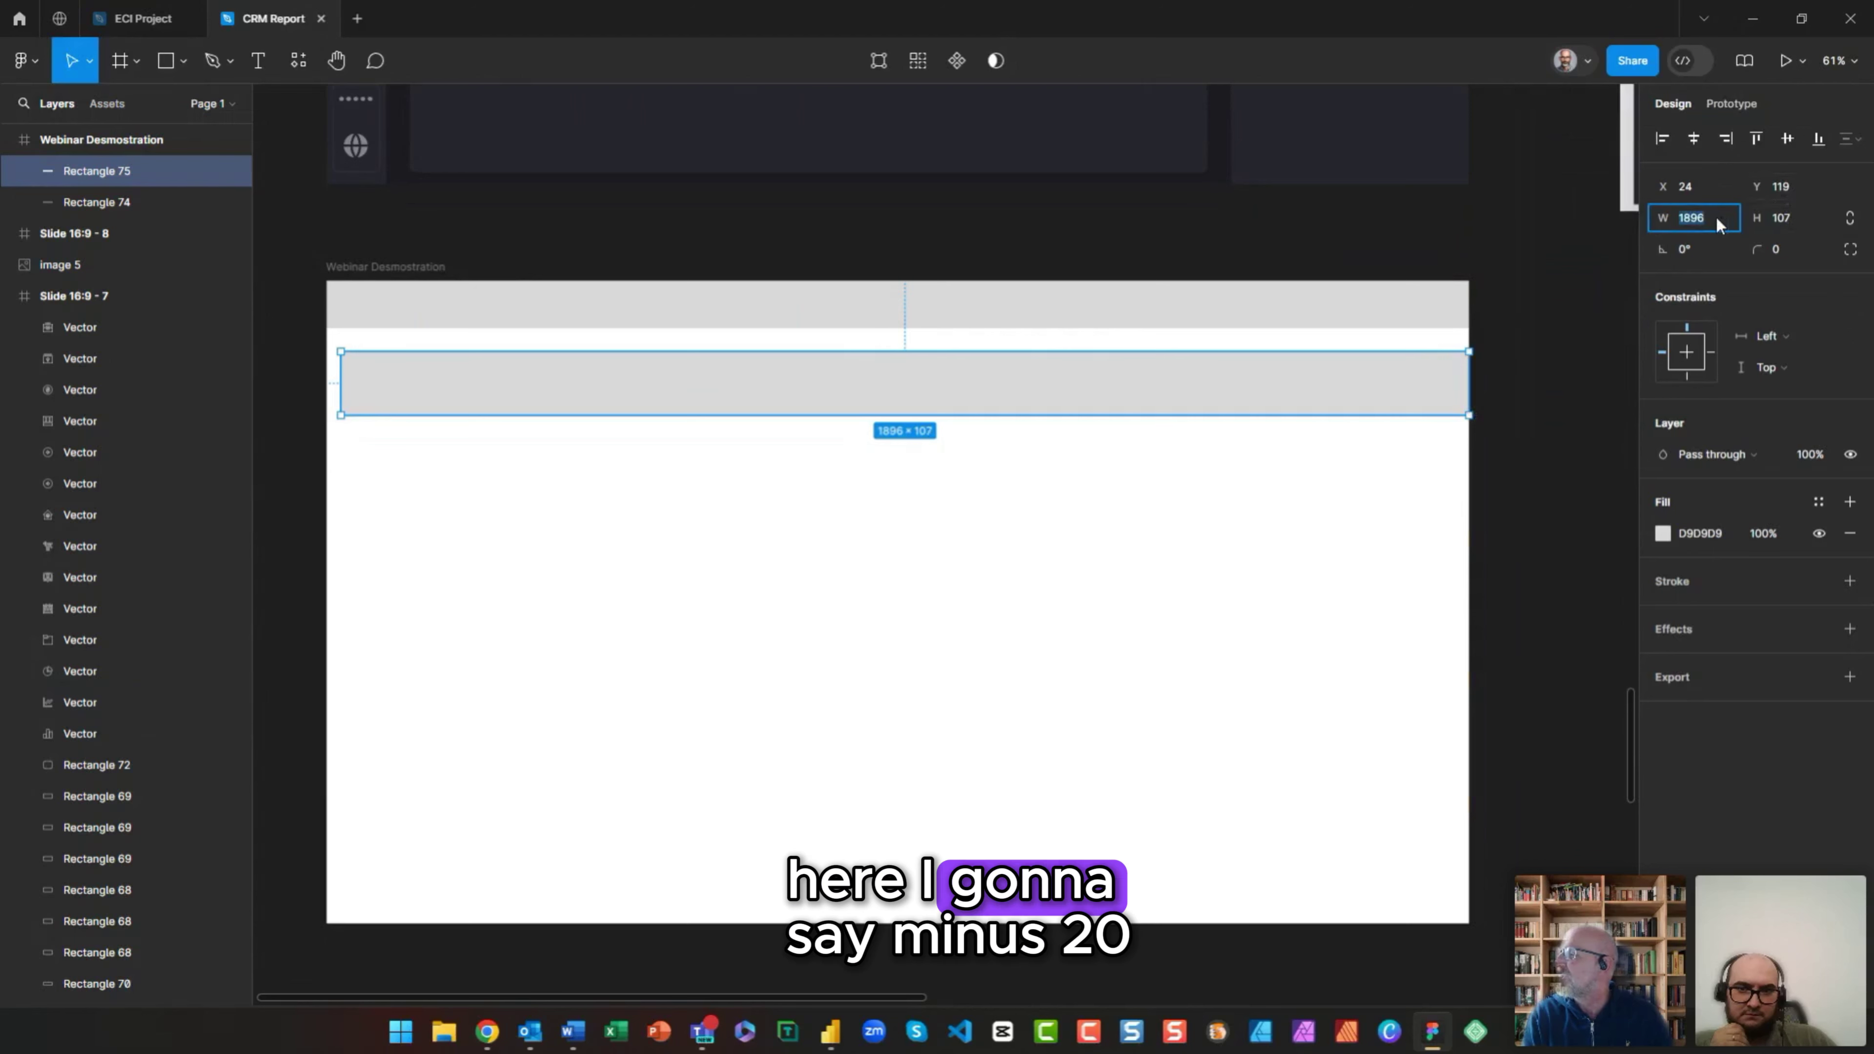
text(- 2)
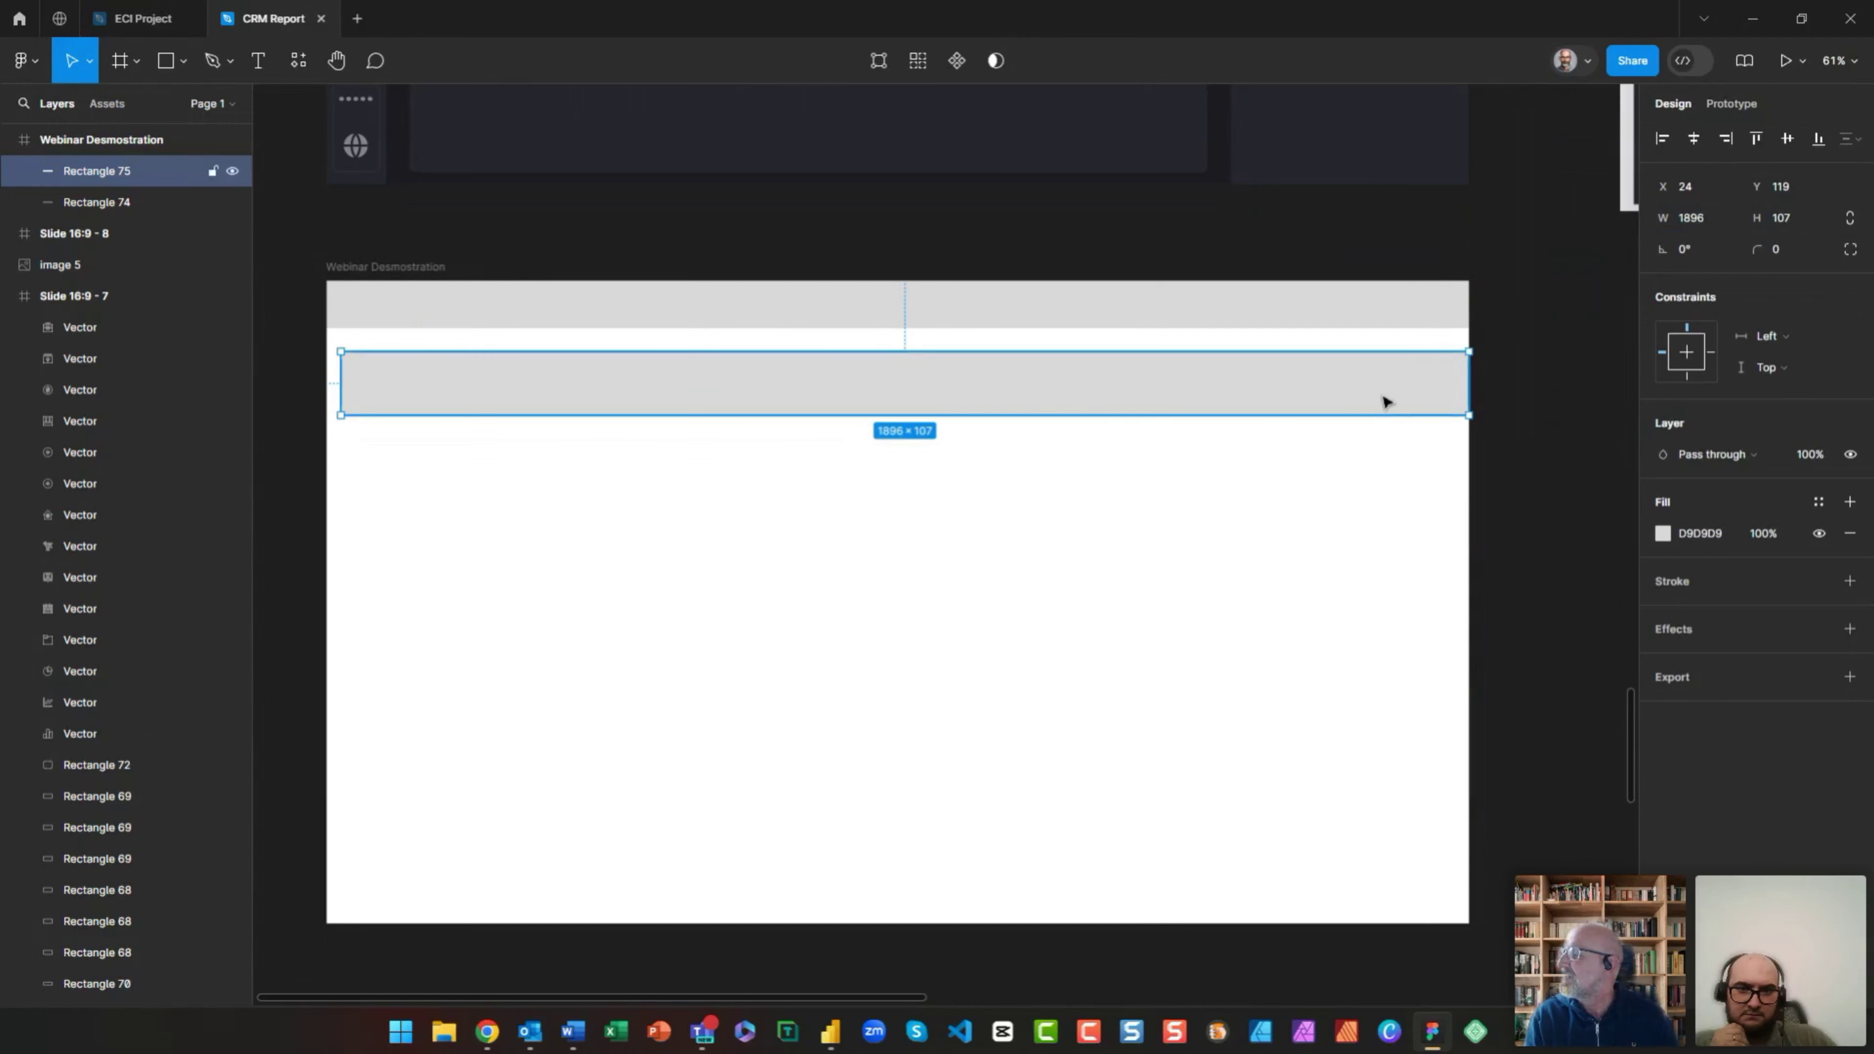
mouse_move(1385, 398)
mouse_down()
mouse_move(1356, 402)
mouse_move(1377, 402)
mouse_up()
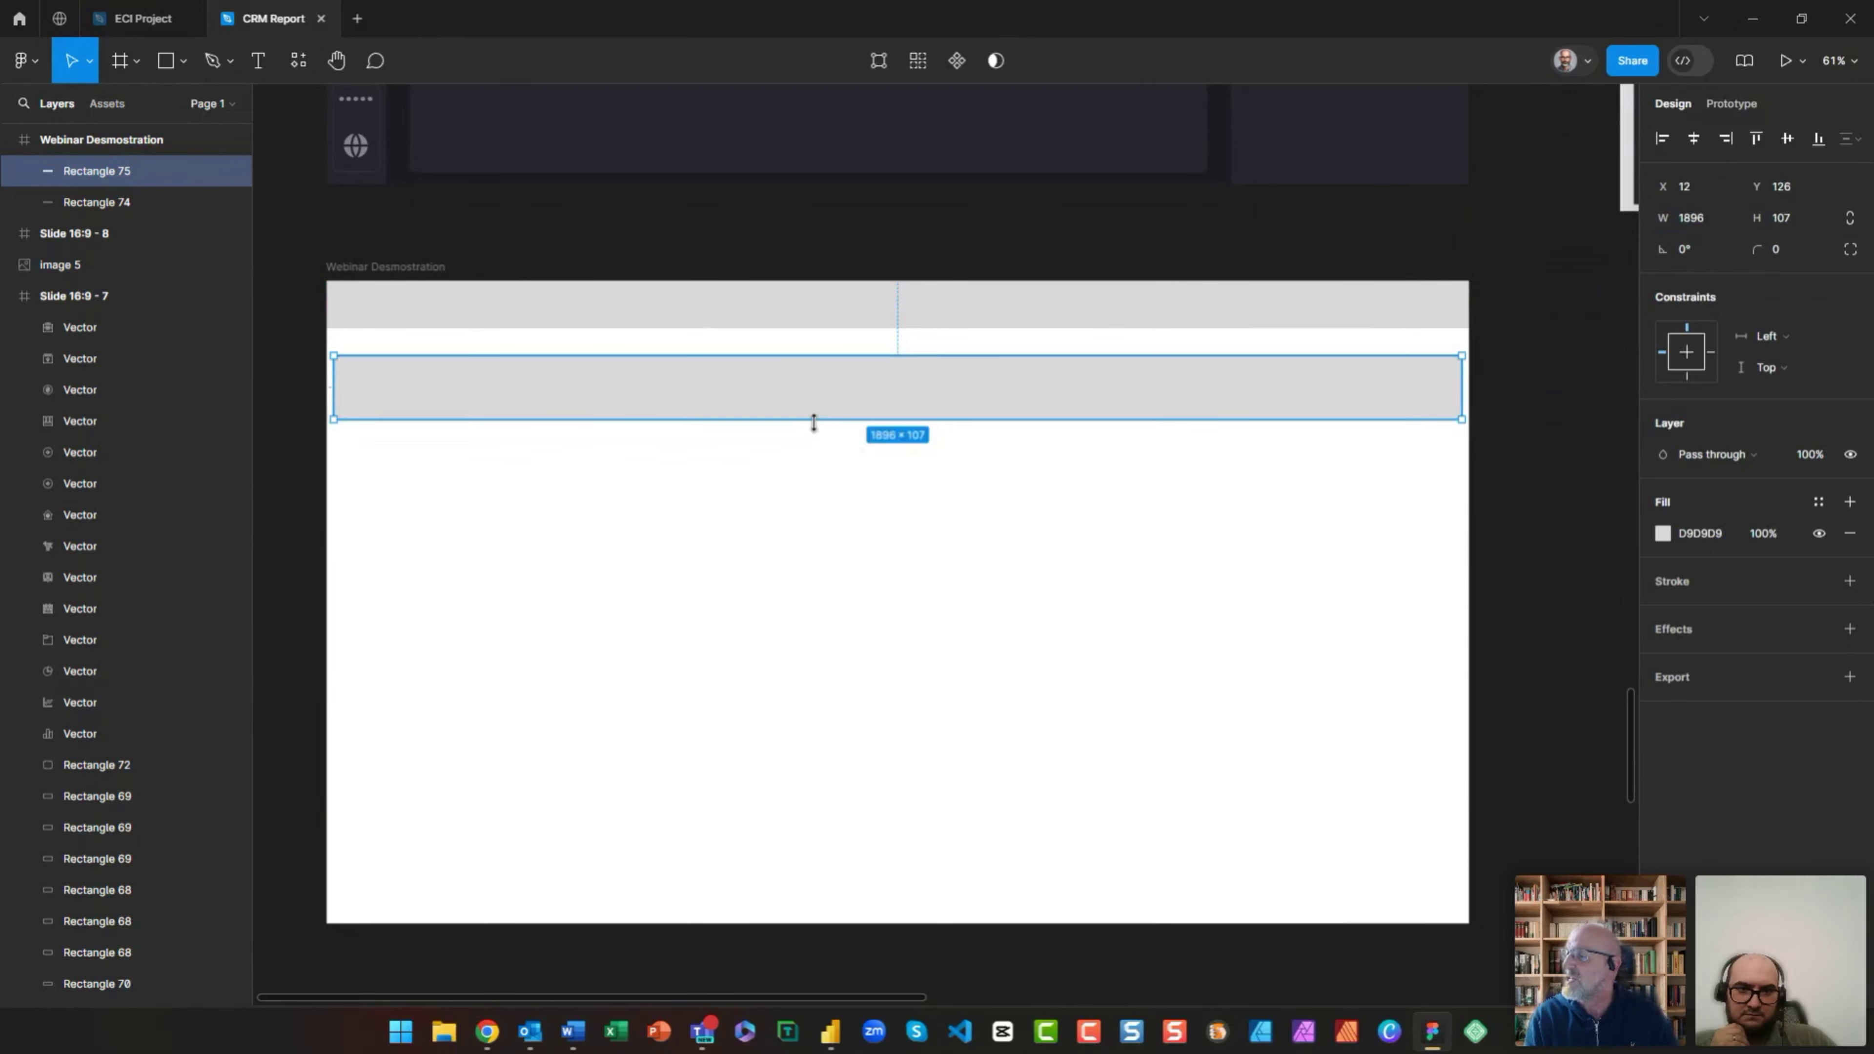
Step: Set the height of the rectangle below the header bar to 150 and its corner radius to 10
drag(812, 421, 812, 447)
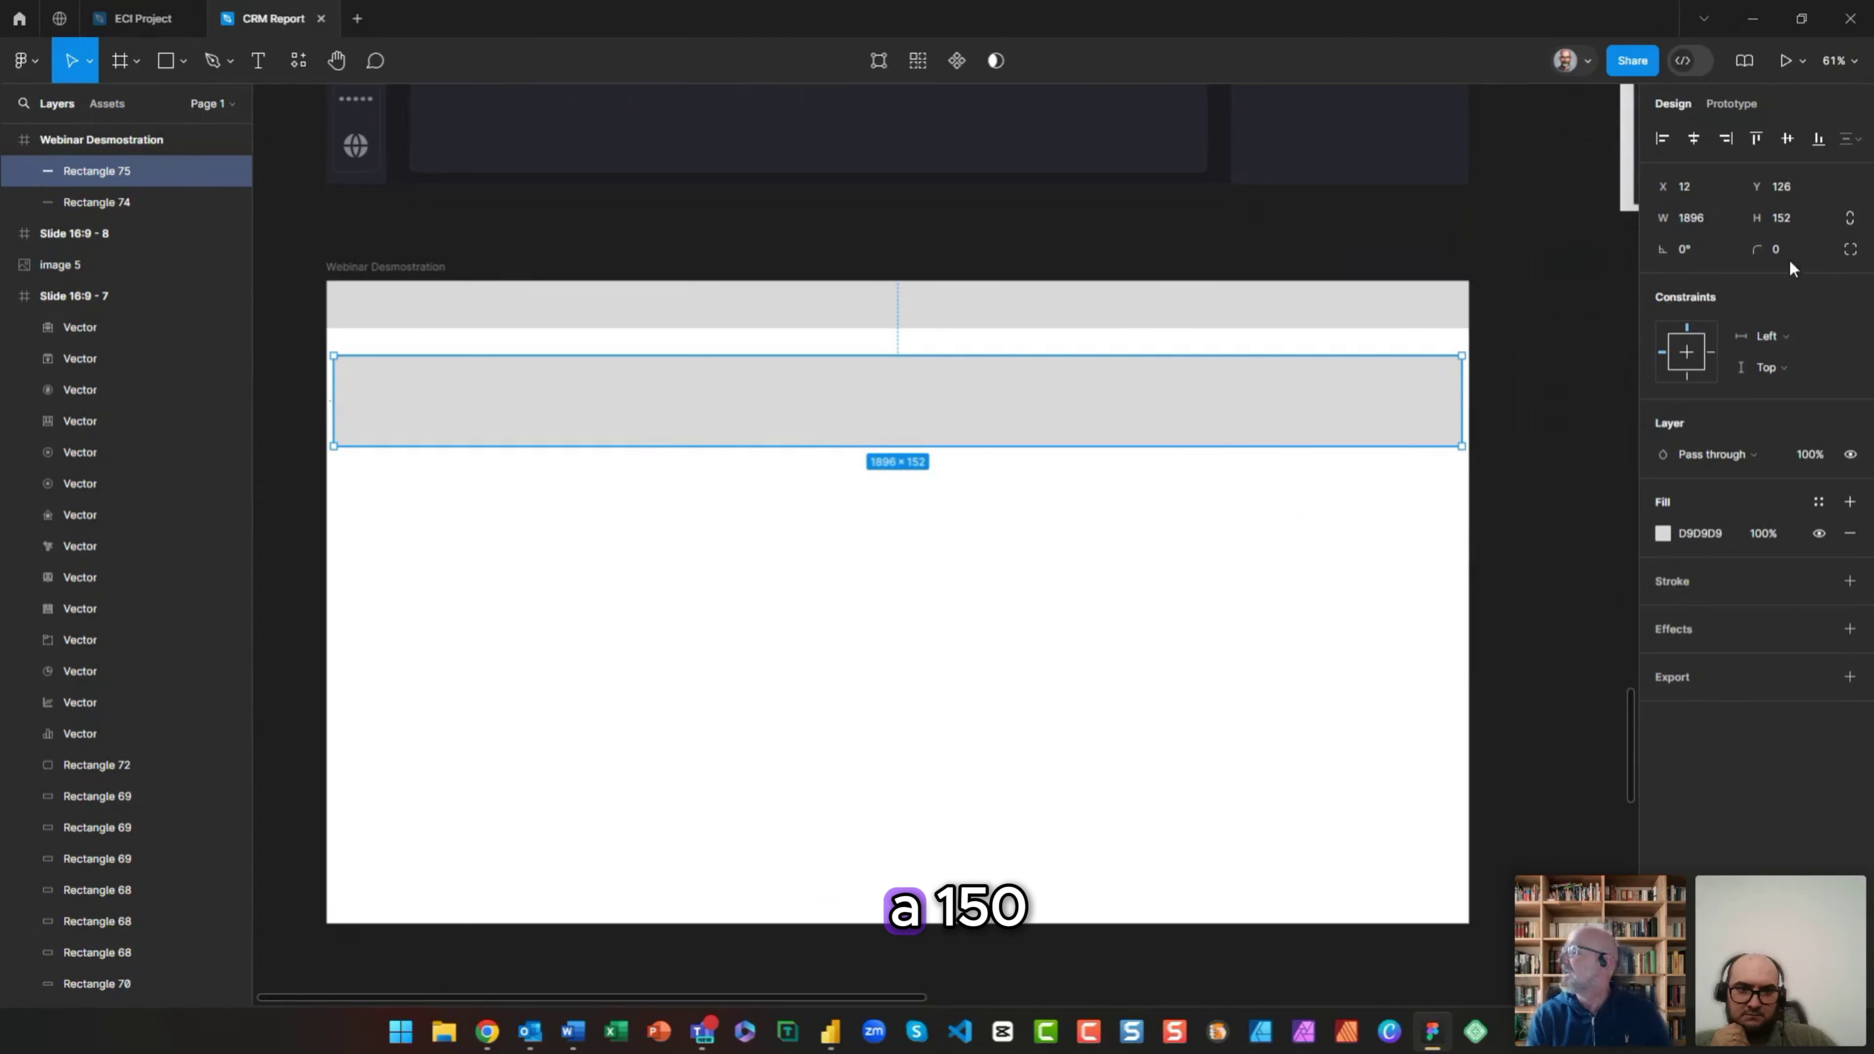
click(1802, 215)
text(15)
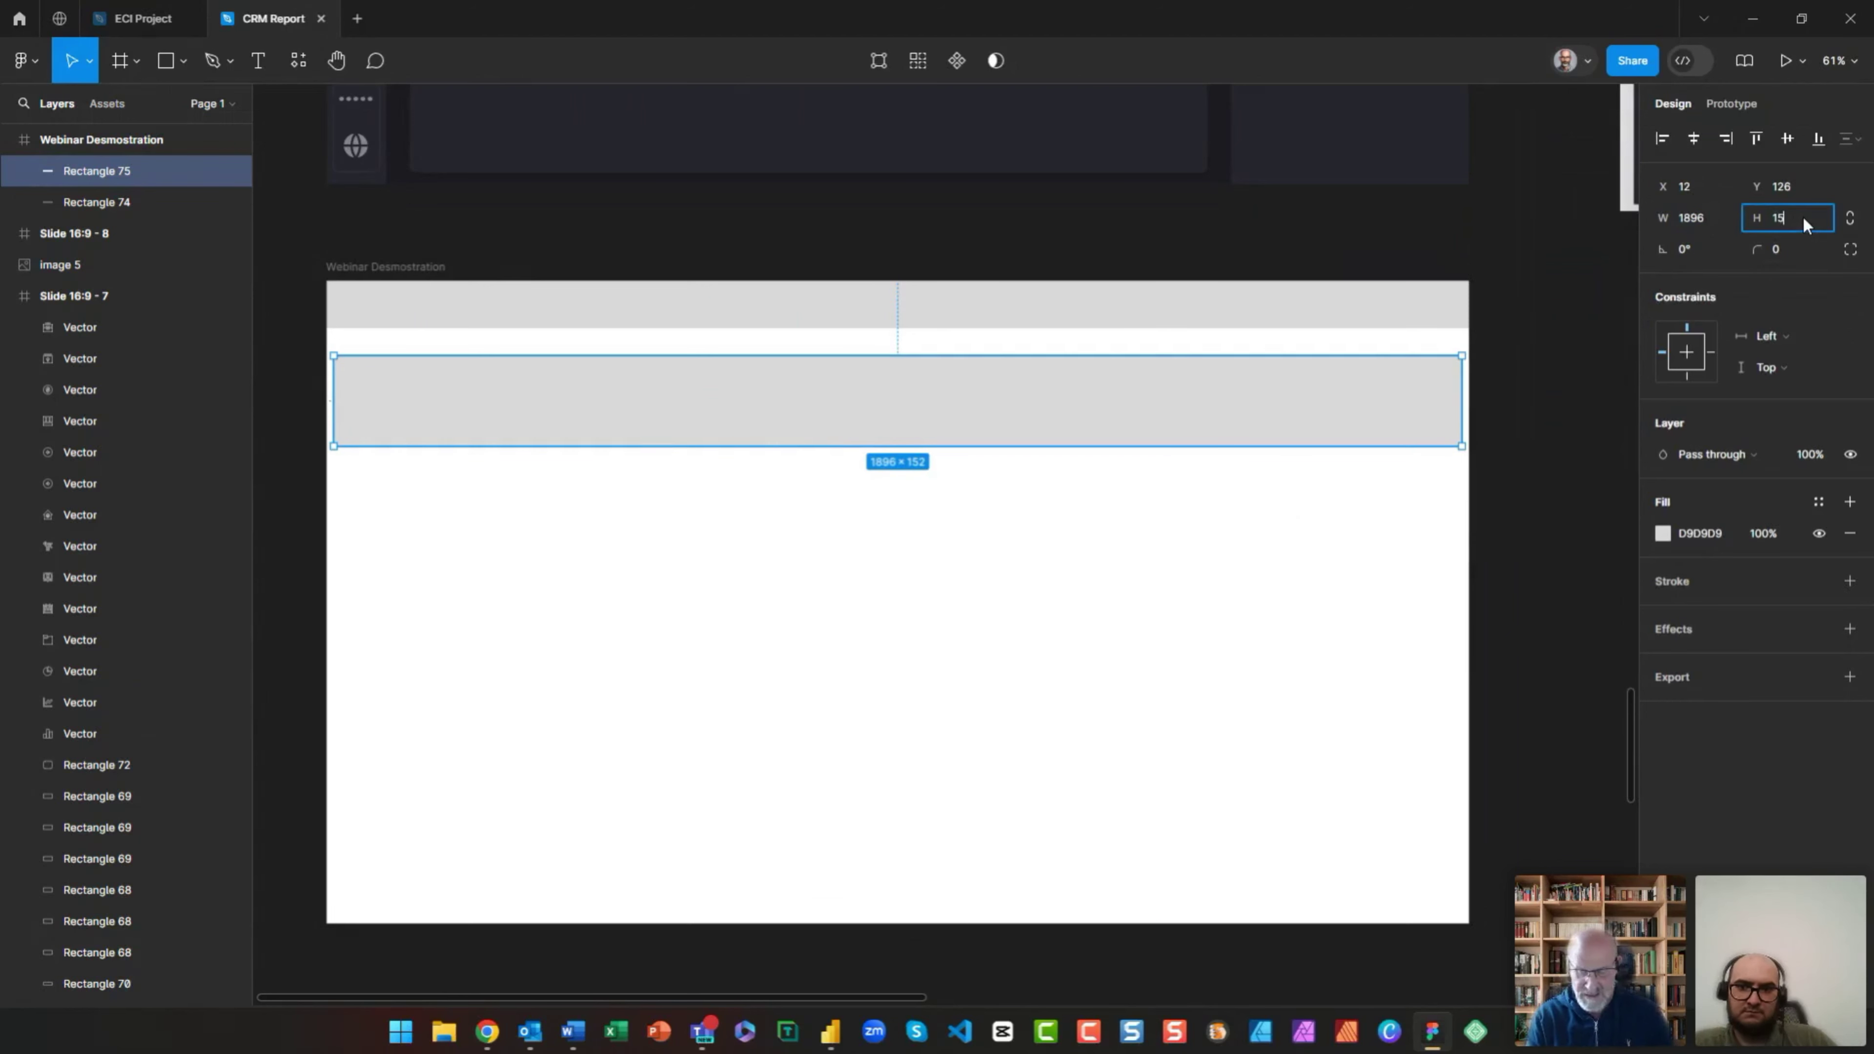
key(Return)
click(1786, 255)
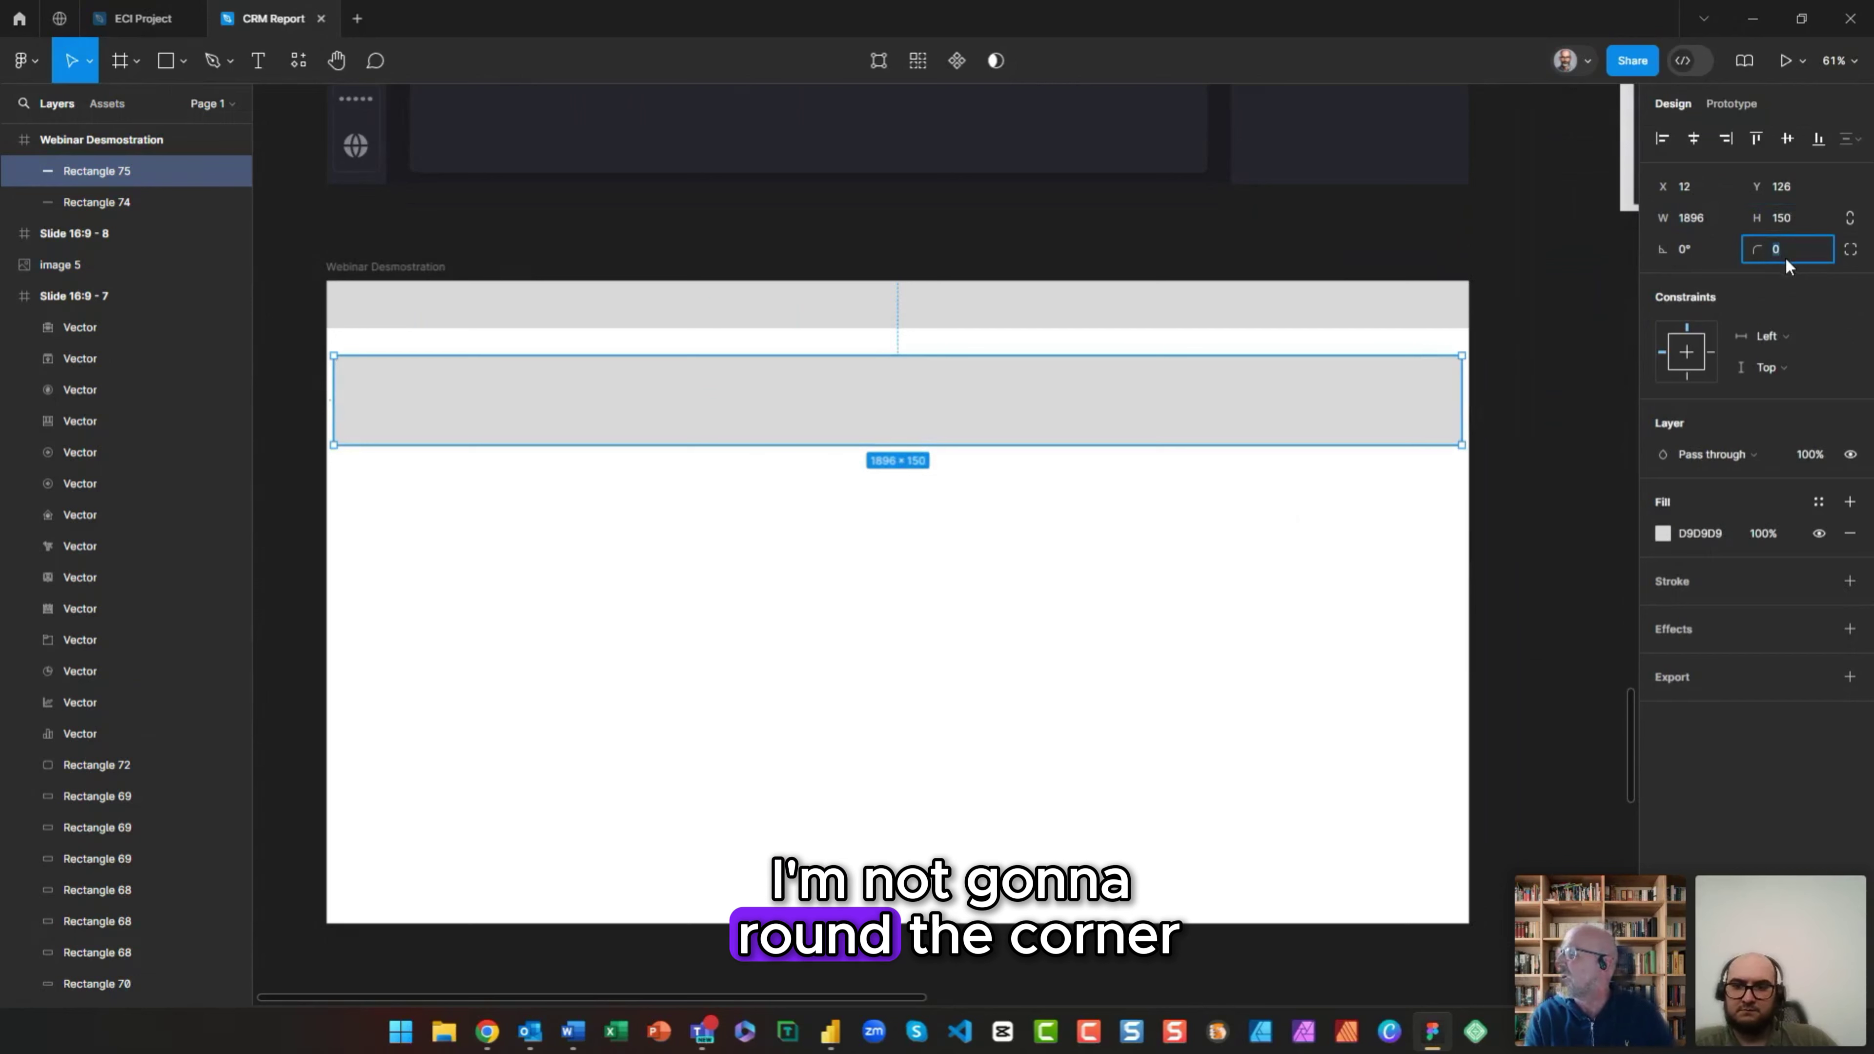
text(1)
key(Return)
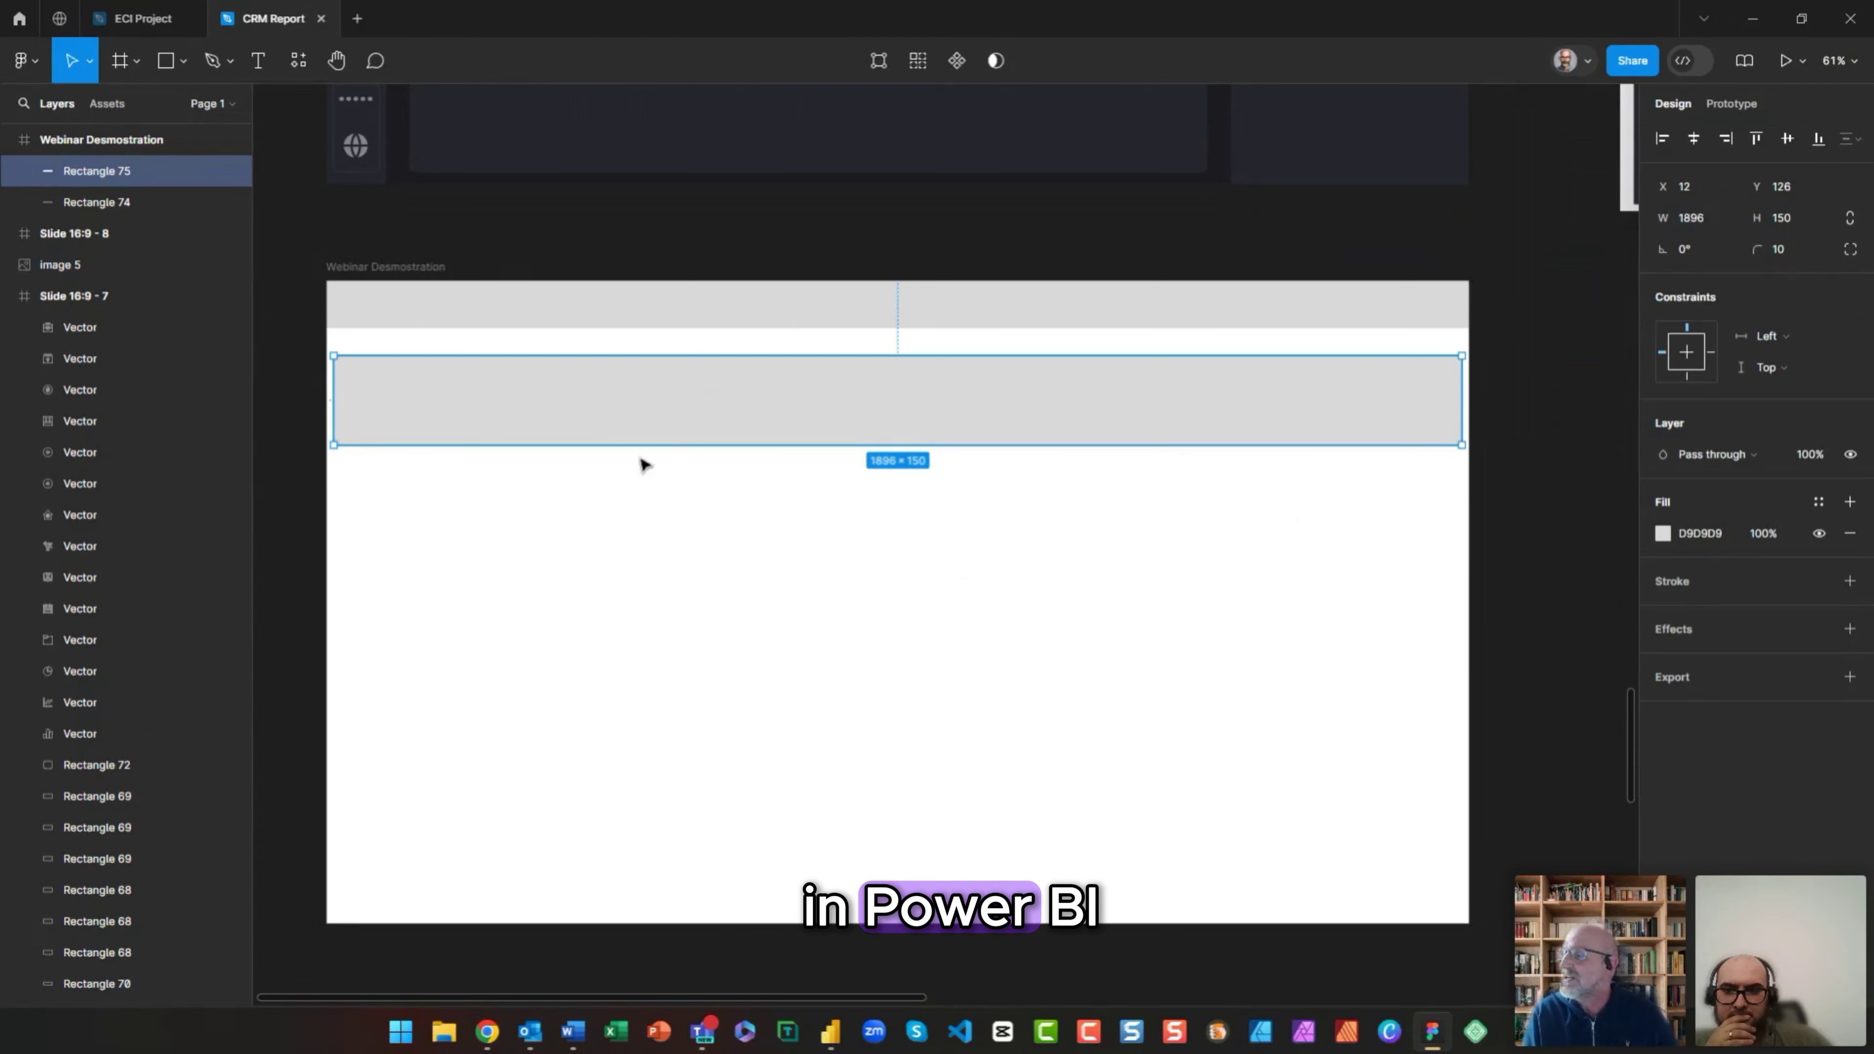
Step: Split the rounded rectangle with the Split Shape plugin into 4 columns and 1 row with a gutter of 20
right_click(637, 412)
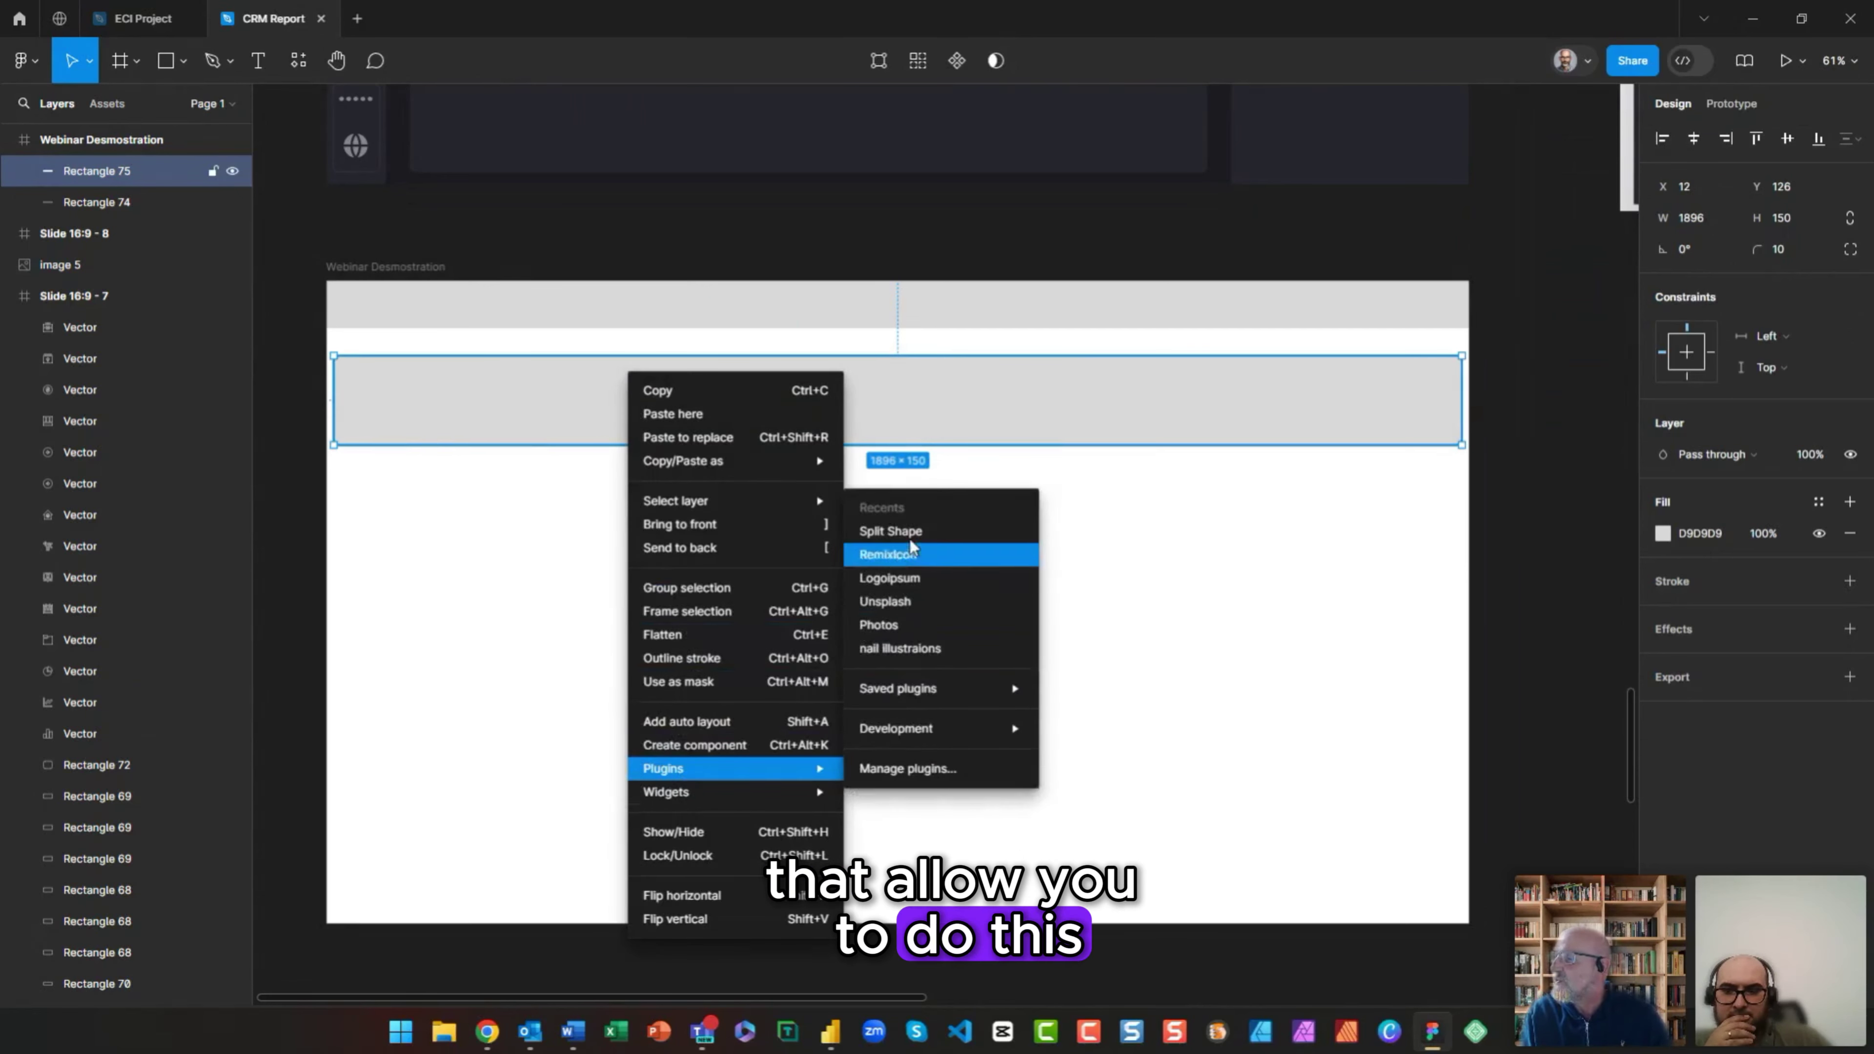
click(1186, 710)
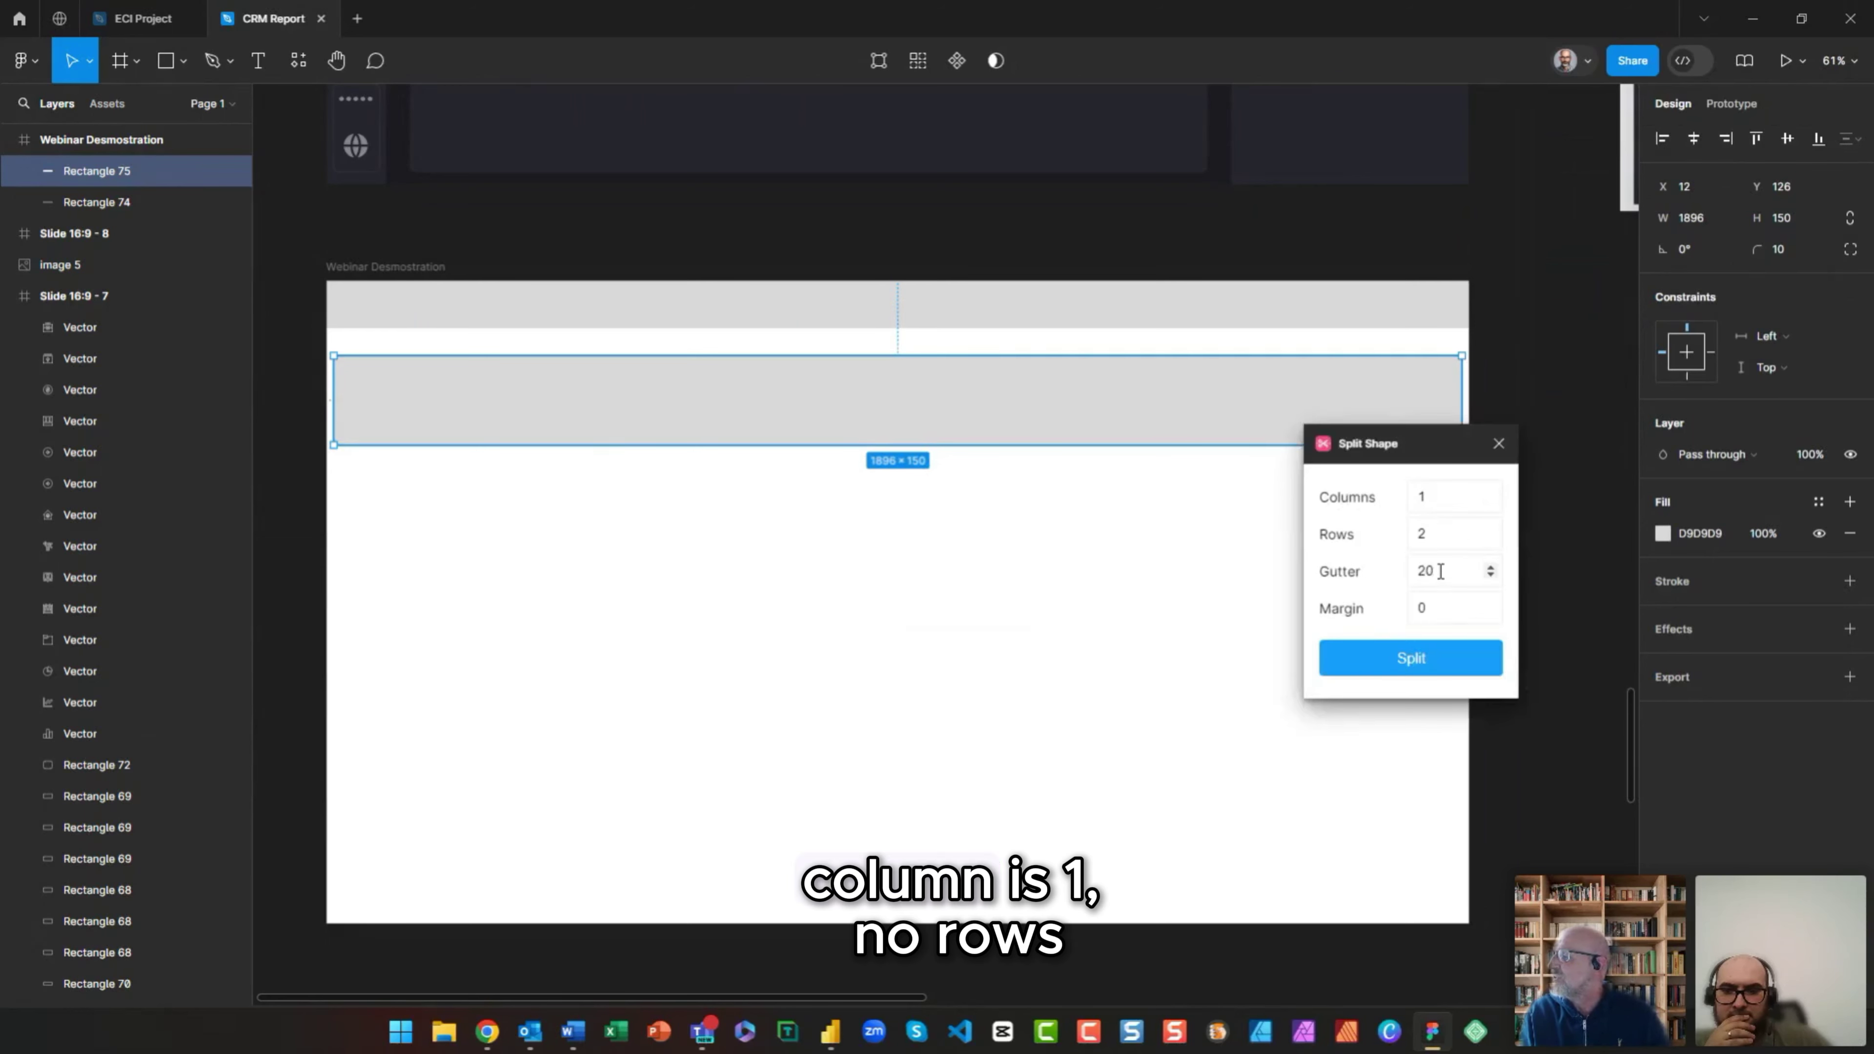
click(1491, 493)
click(1490, 493)
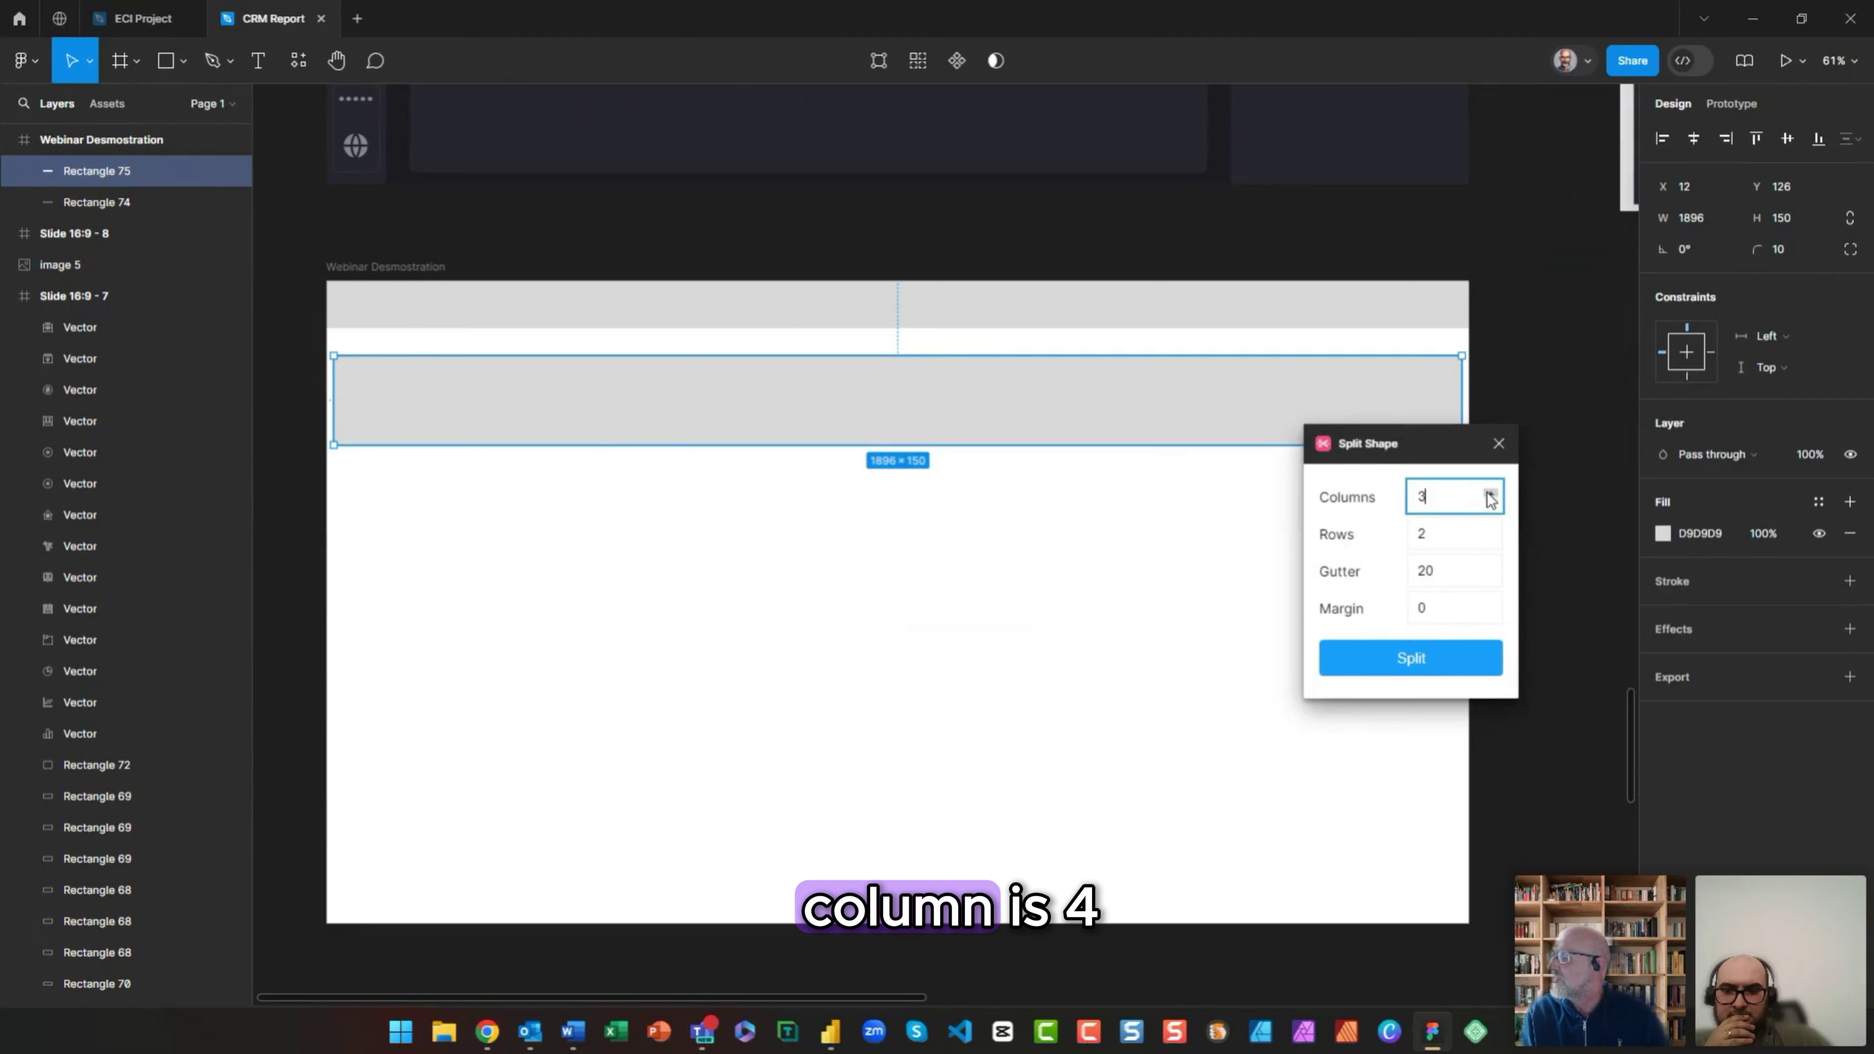
click(1491, 539)
click(1411, 658)
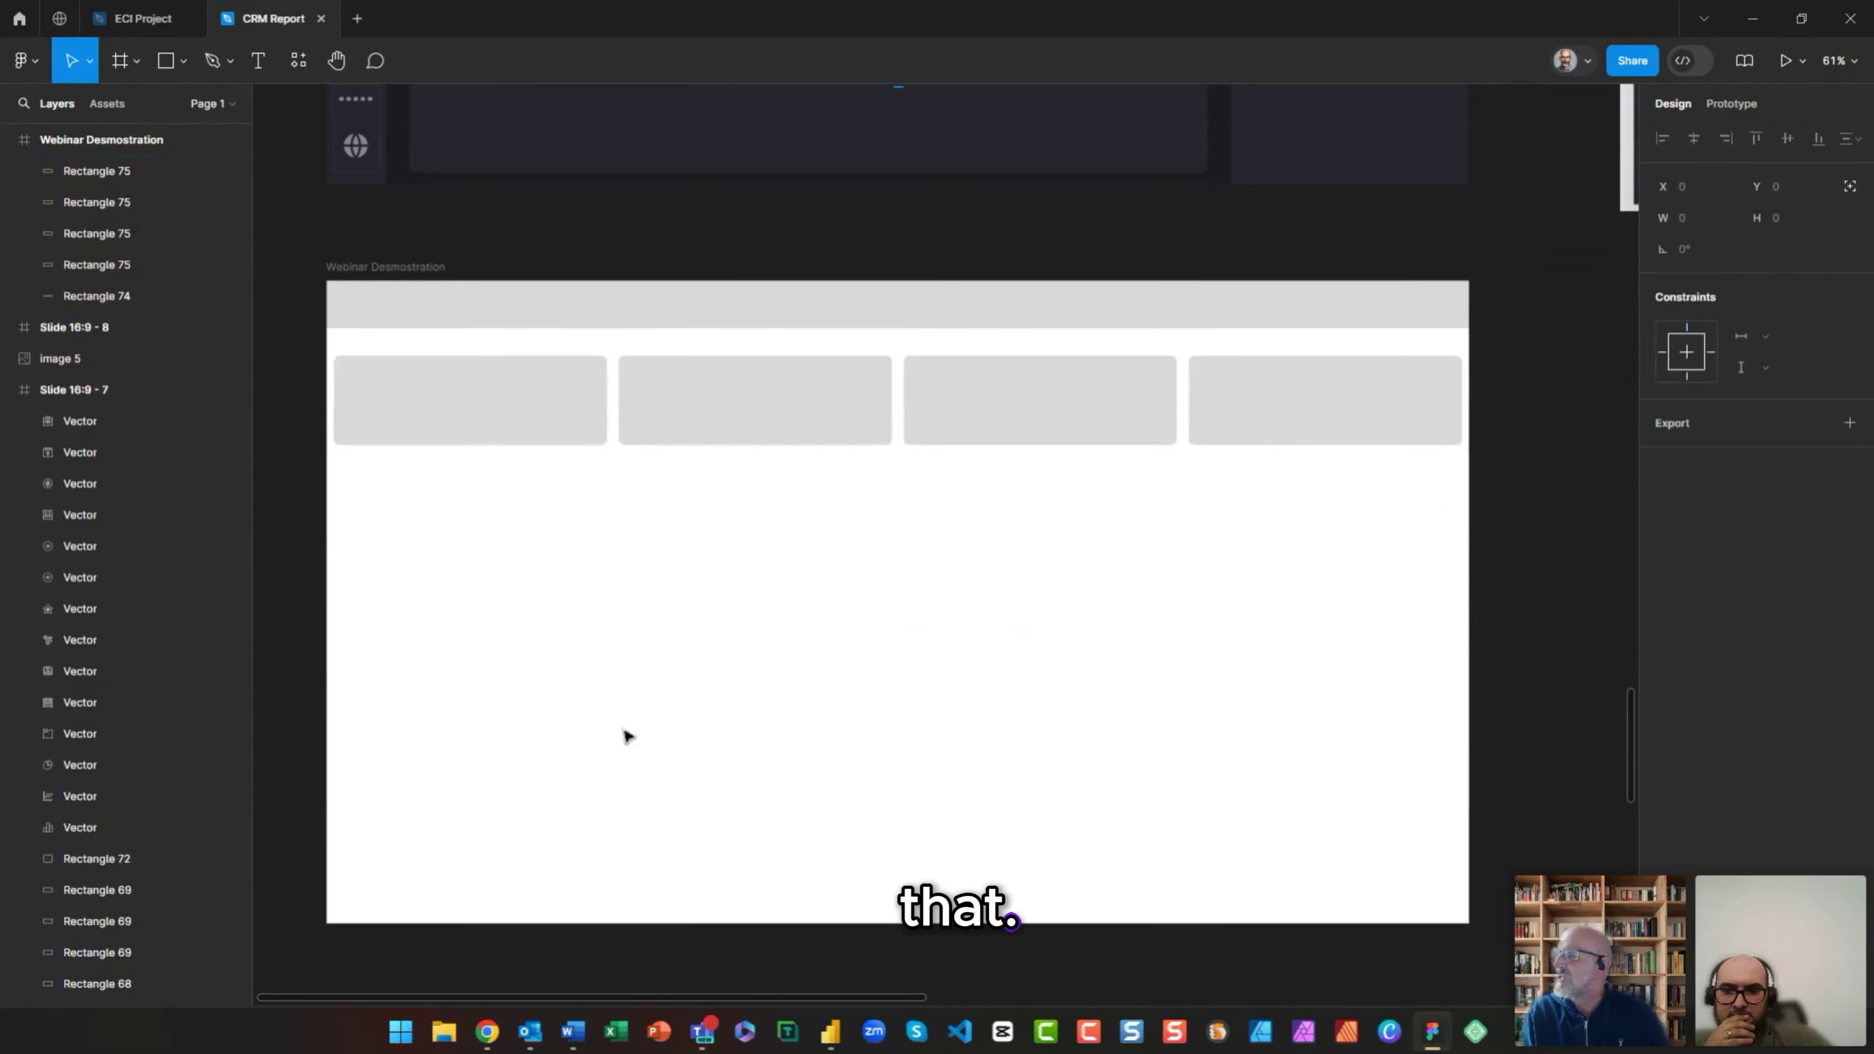
Step: Draw a rectangle about 929 × 767 under the first two cards, filling the left half of the frame
click(183, 60)
click(147, 104)
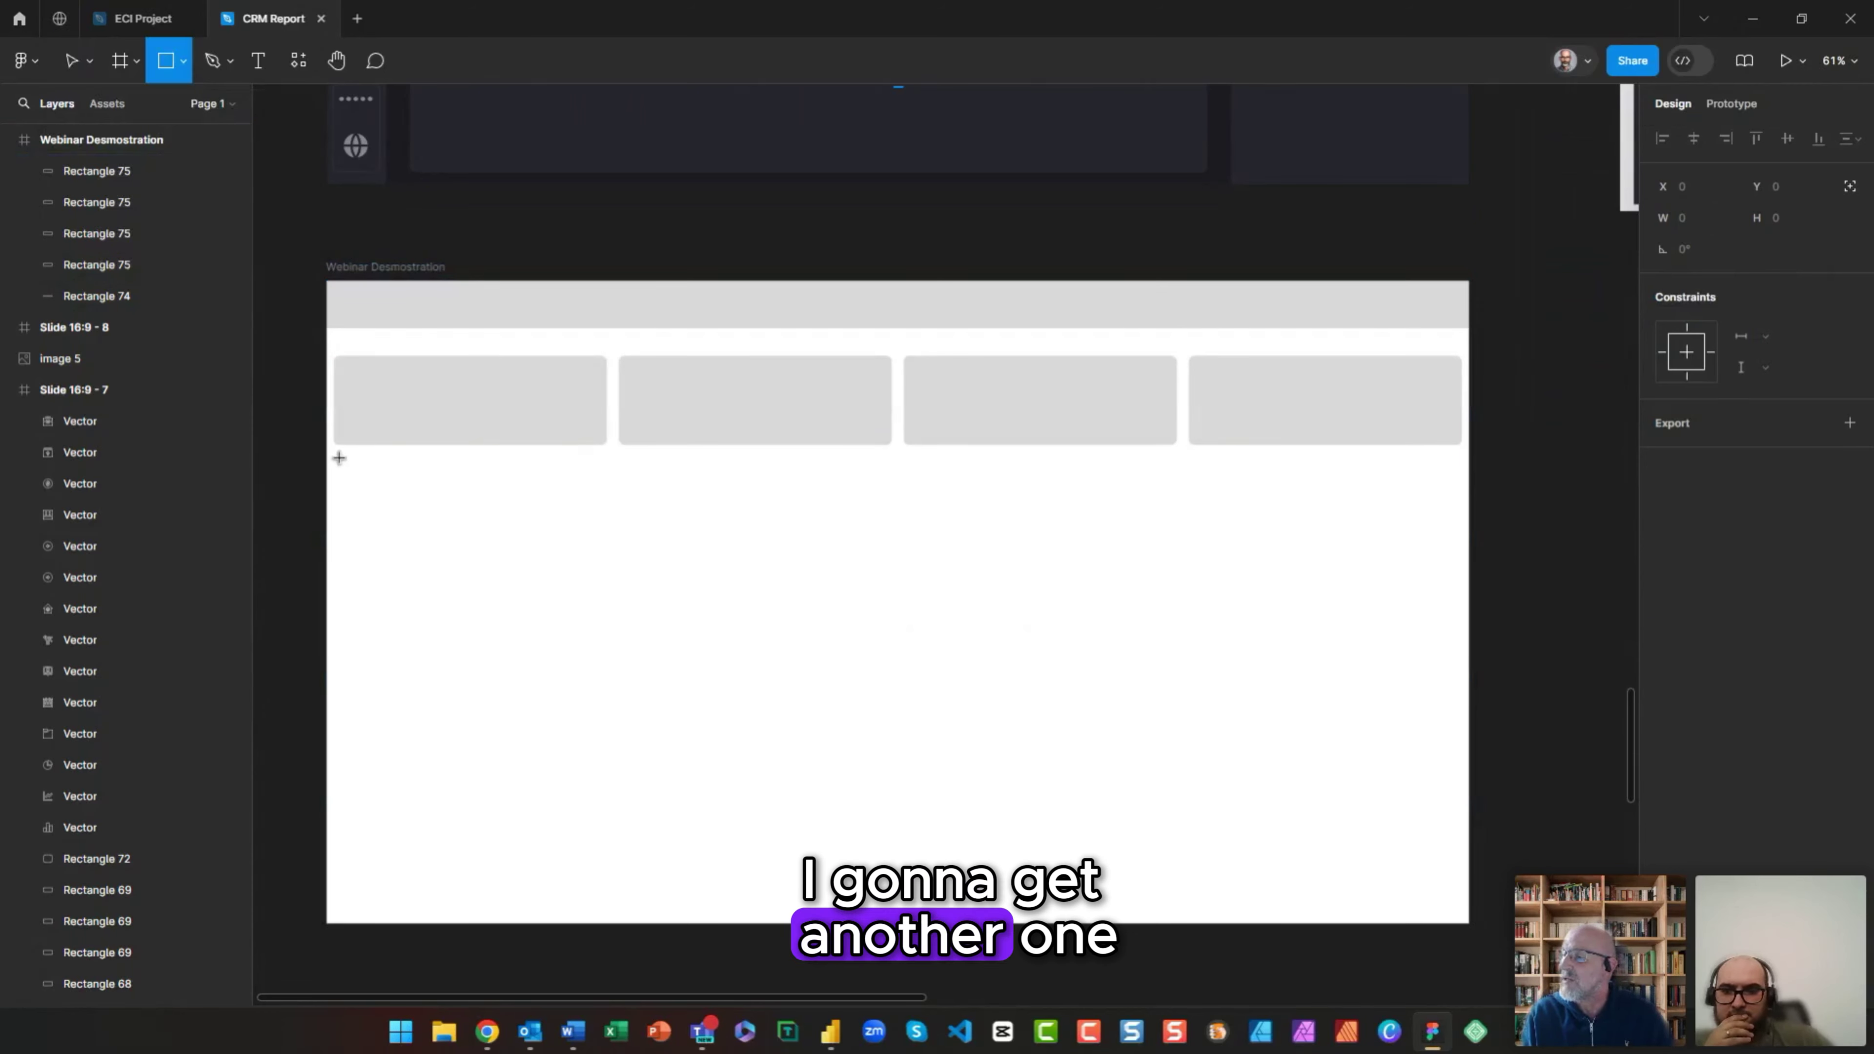
drag(339, 457, 891, 913)
Step: Split the large left rectangle with the Split Shape plugin into 1 column and 2 rows with a gutter of 20
right_click(786, 777)
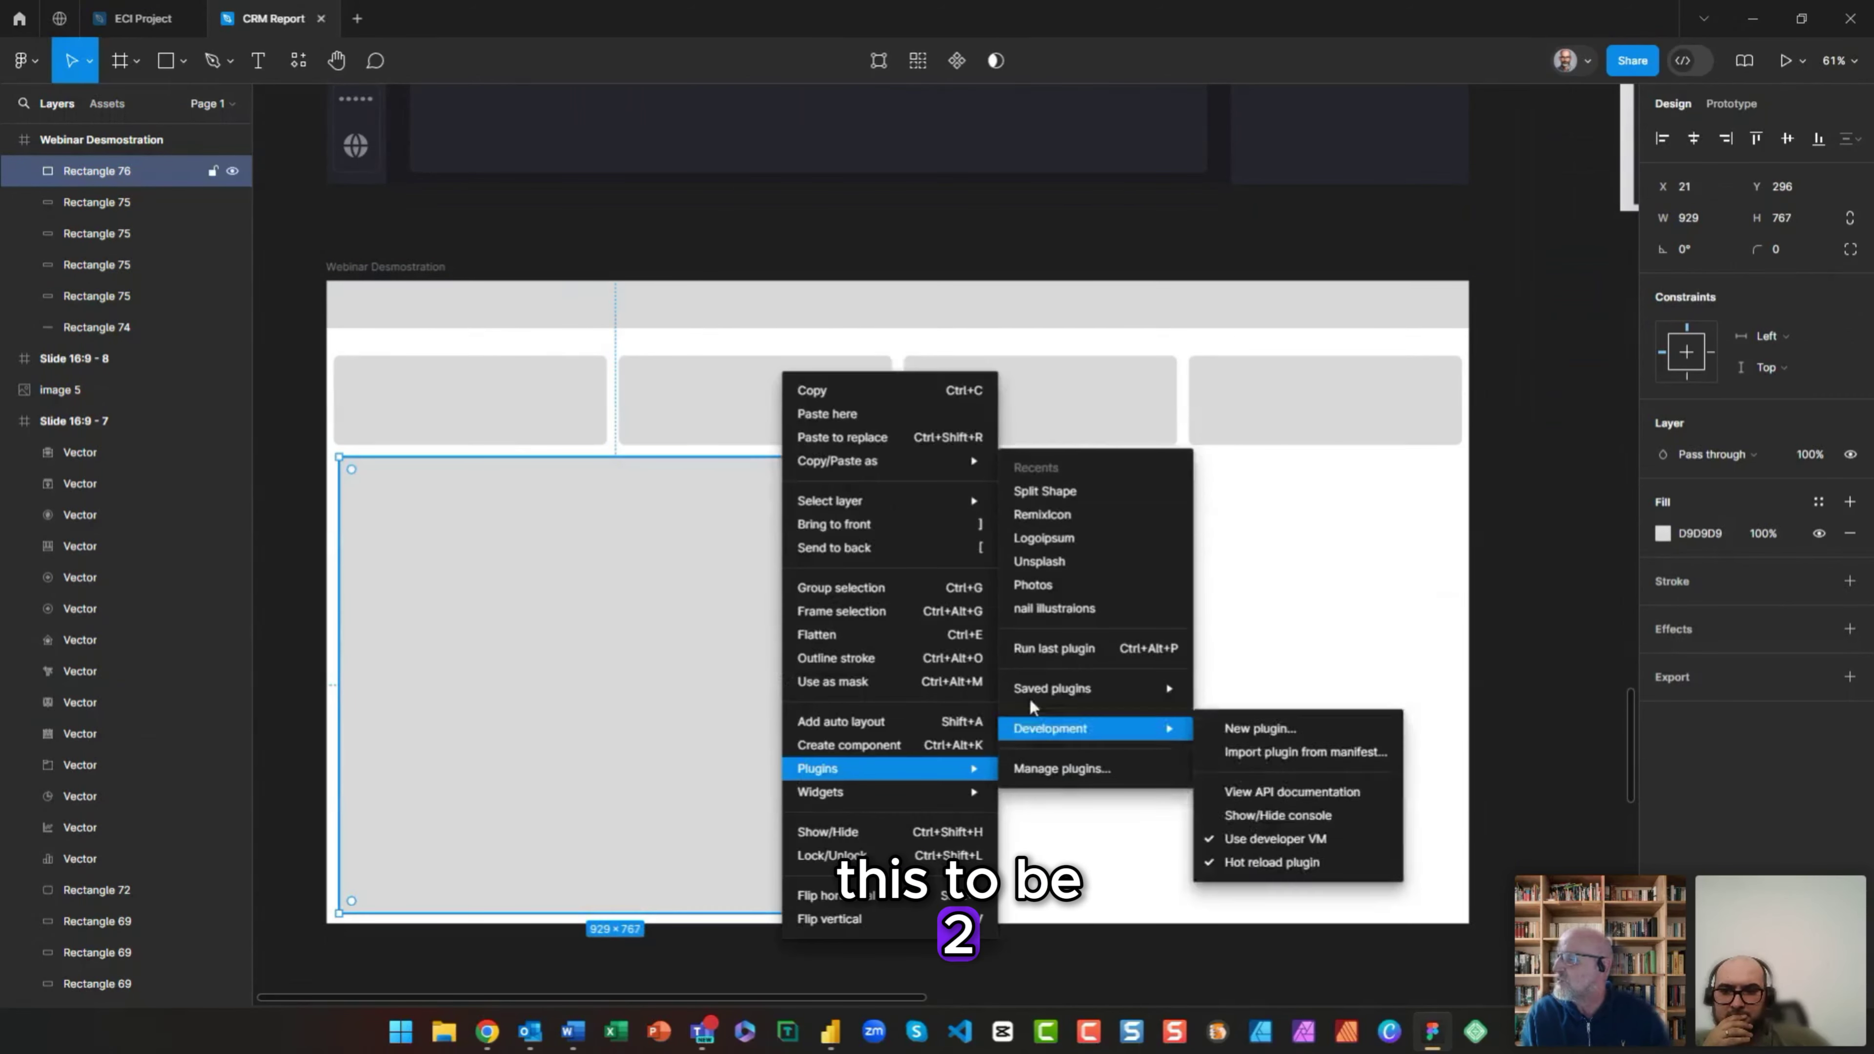
mouse_move(908, 769)
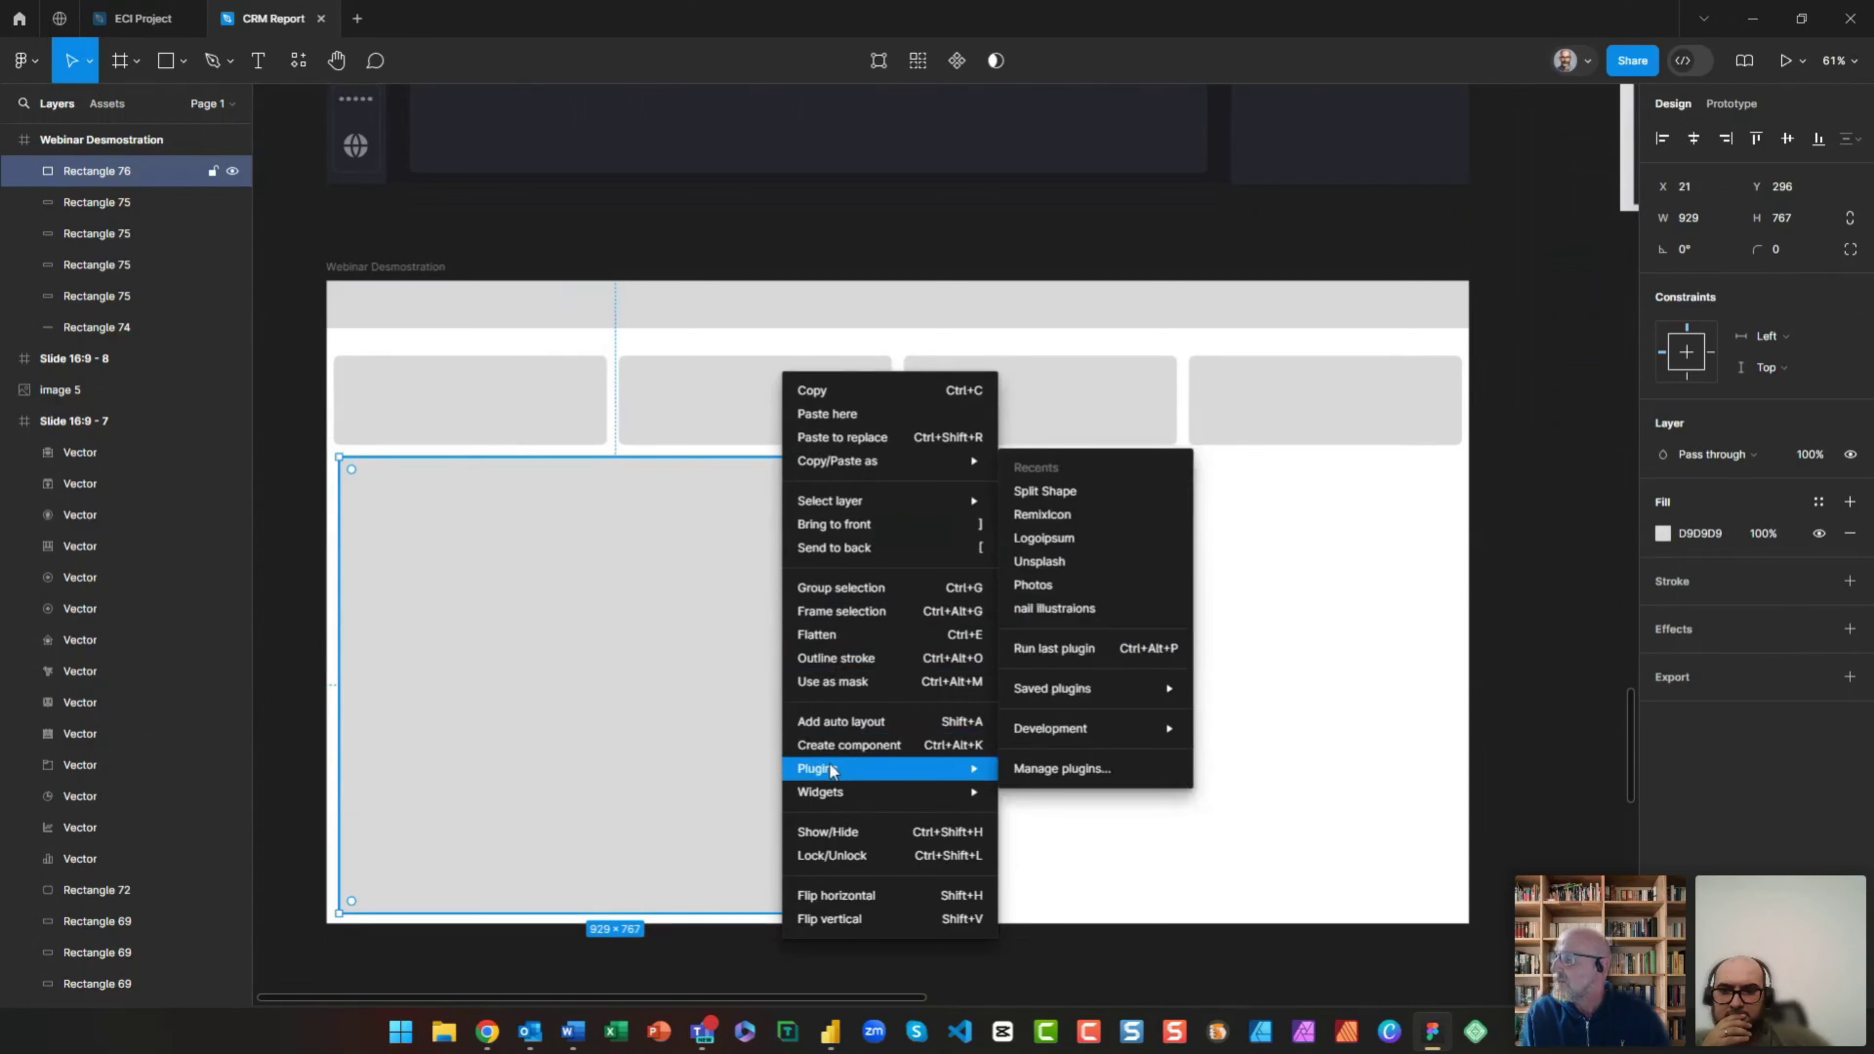
click(1046, 491)
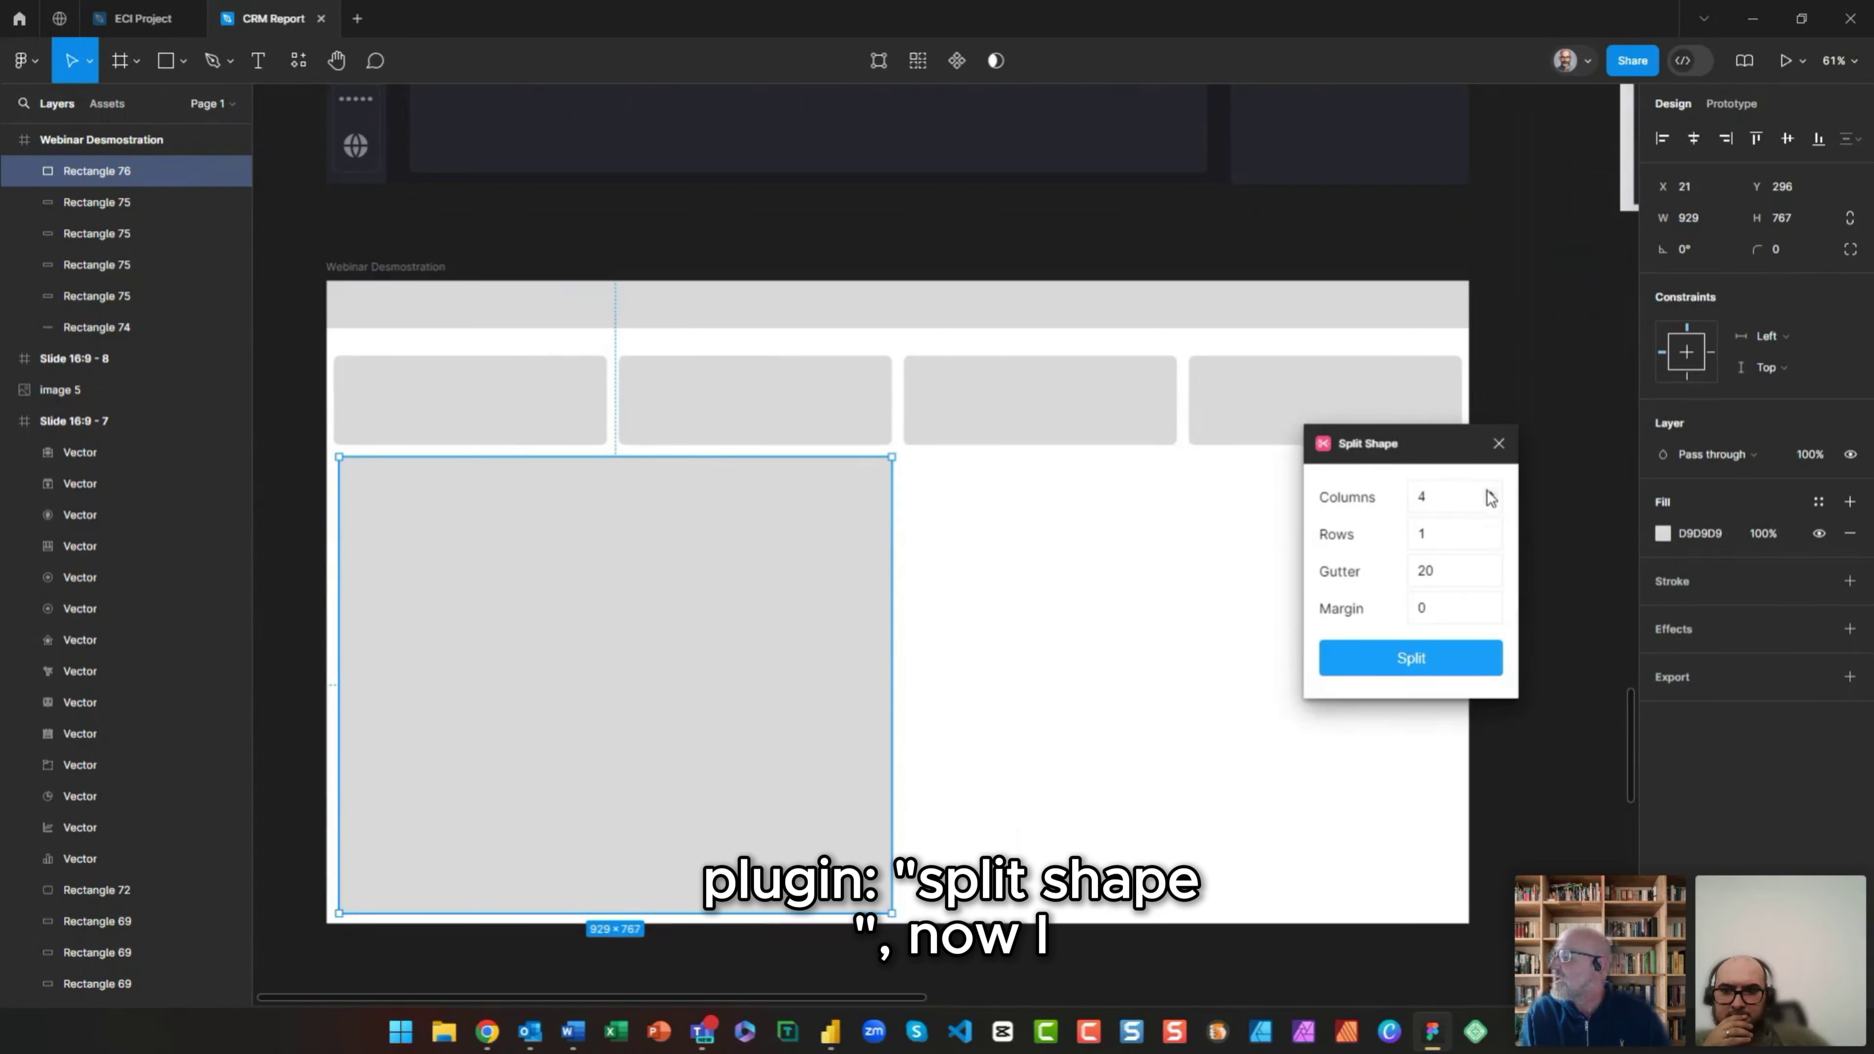
click(1493, 505)
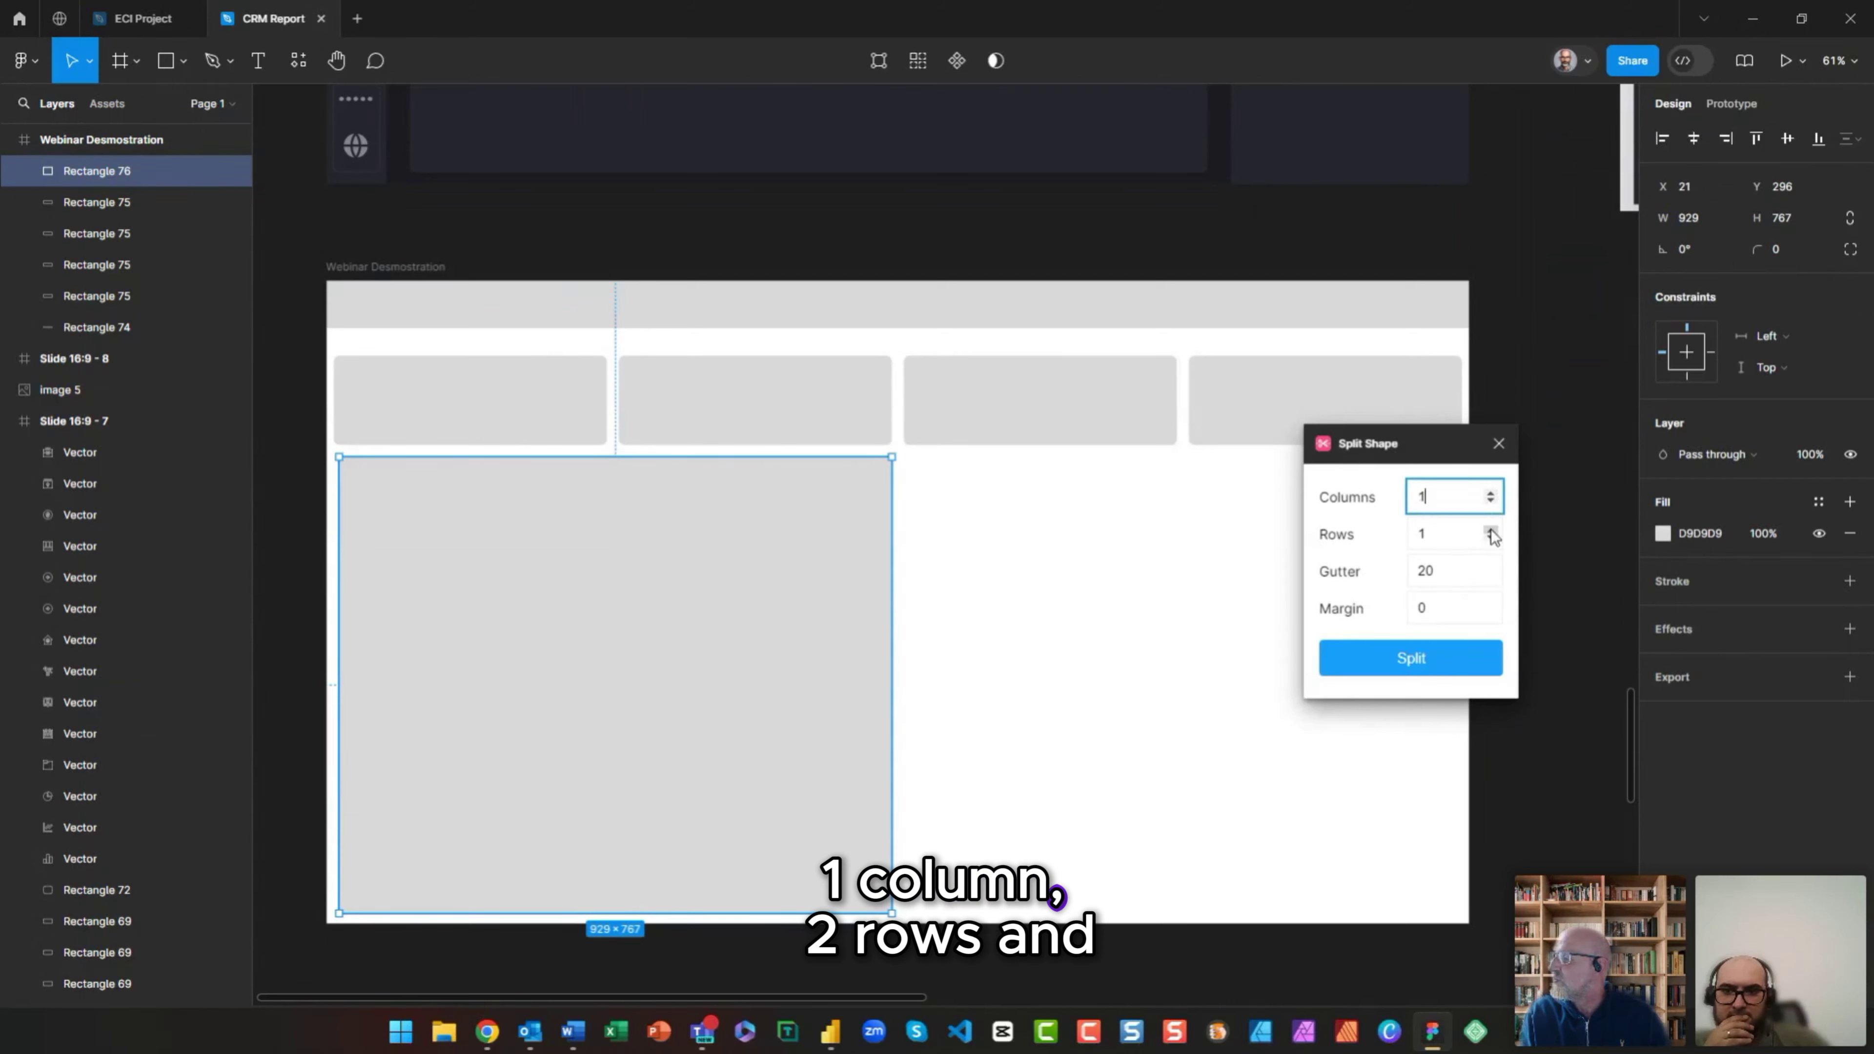
click(1329, 668)
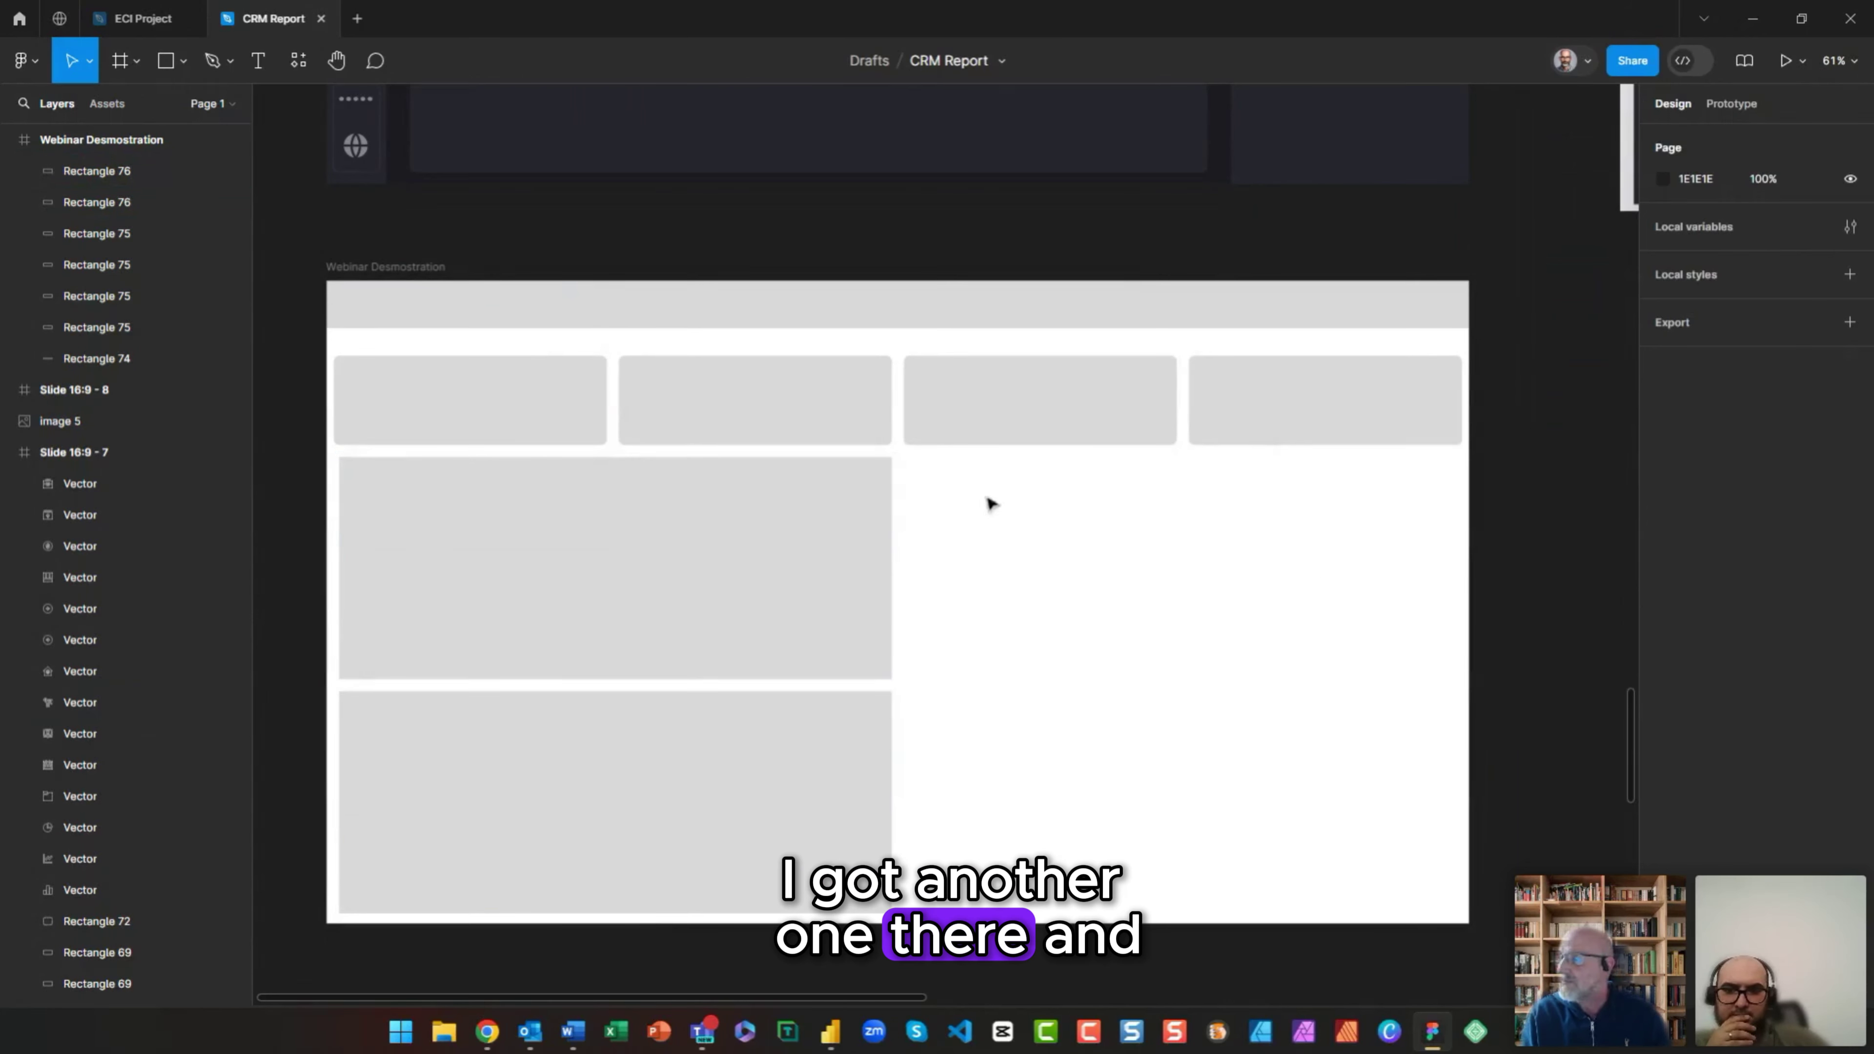
Step: Draw a rectangle about 934 × 768 under the last two cards, filling the right half of the frame
click(159, 71)
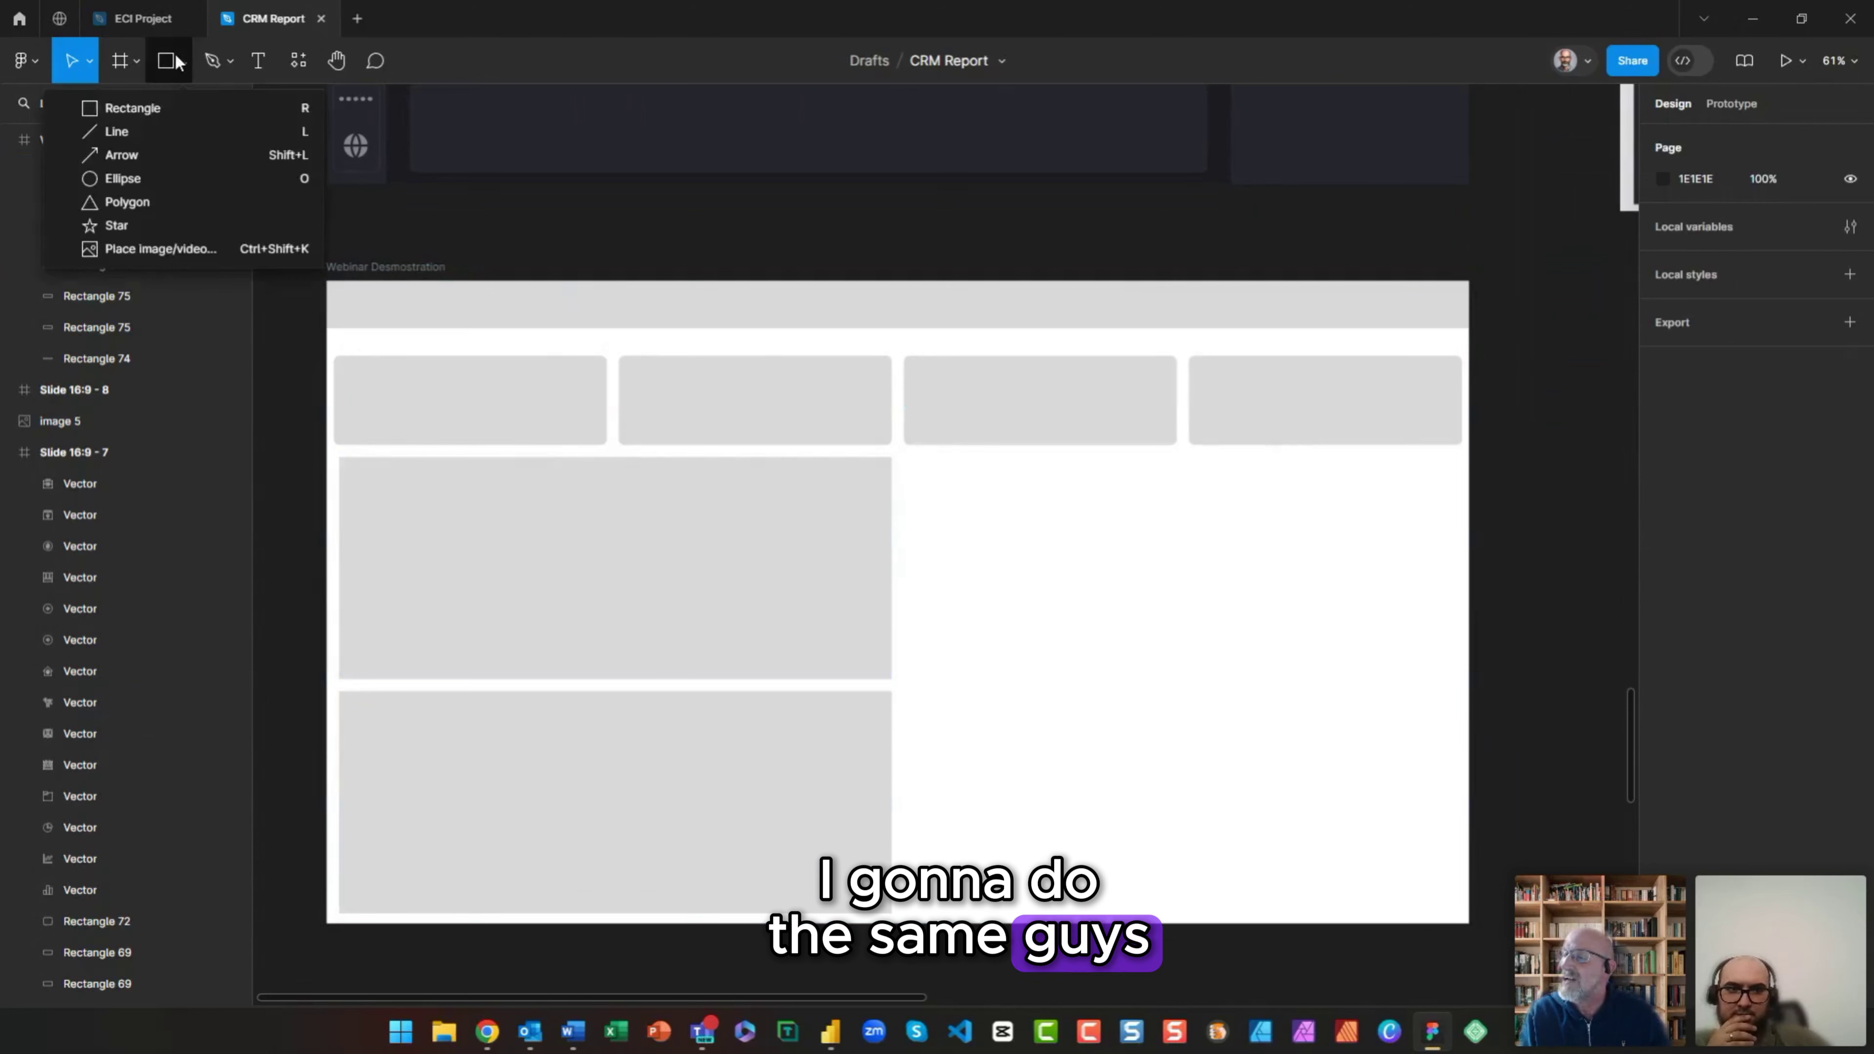
click(154, 109)
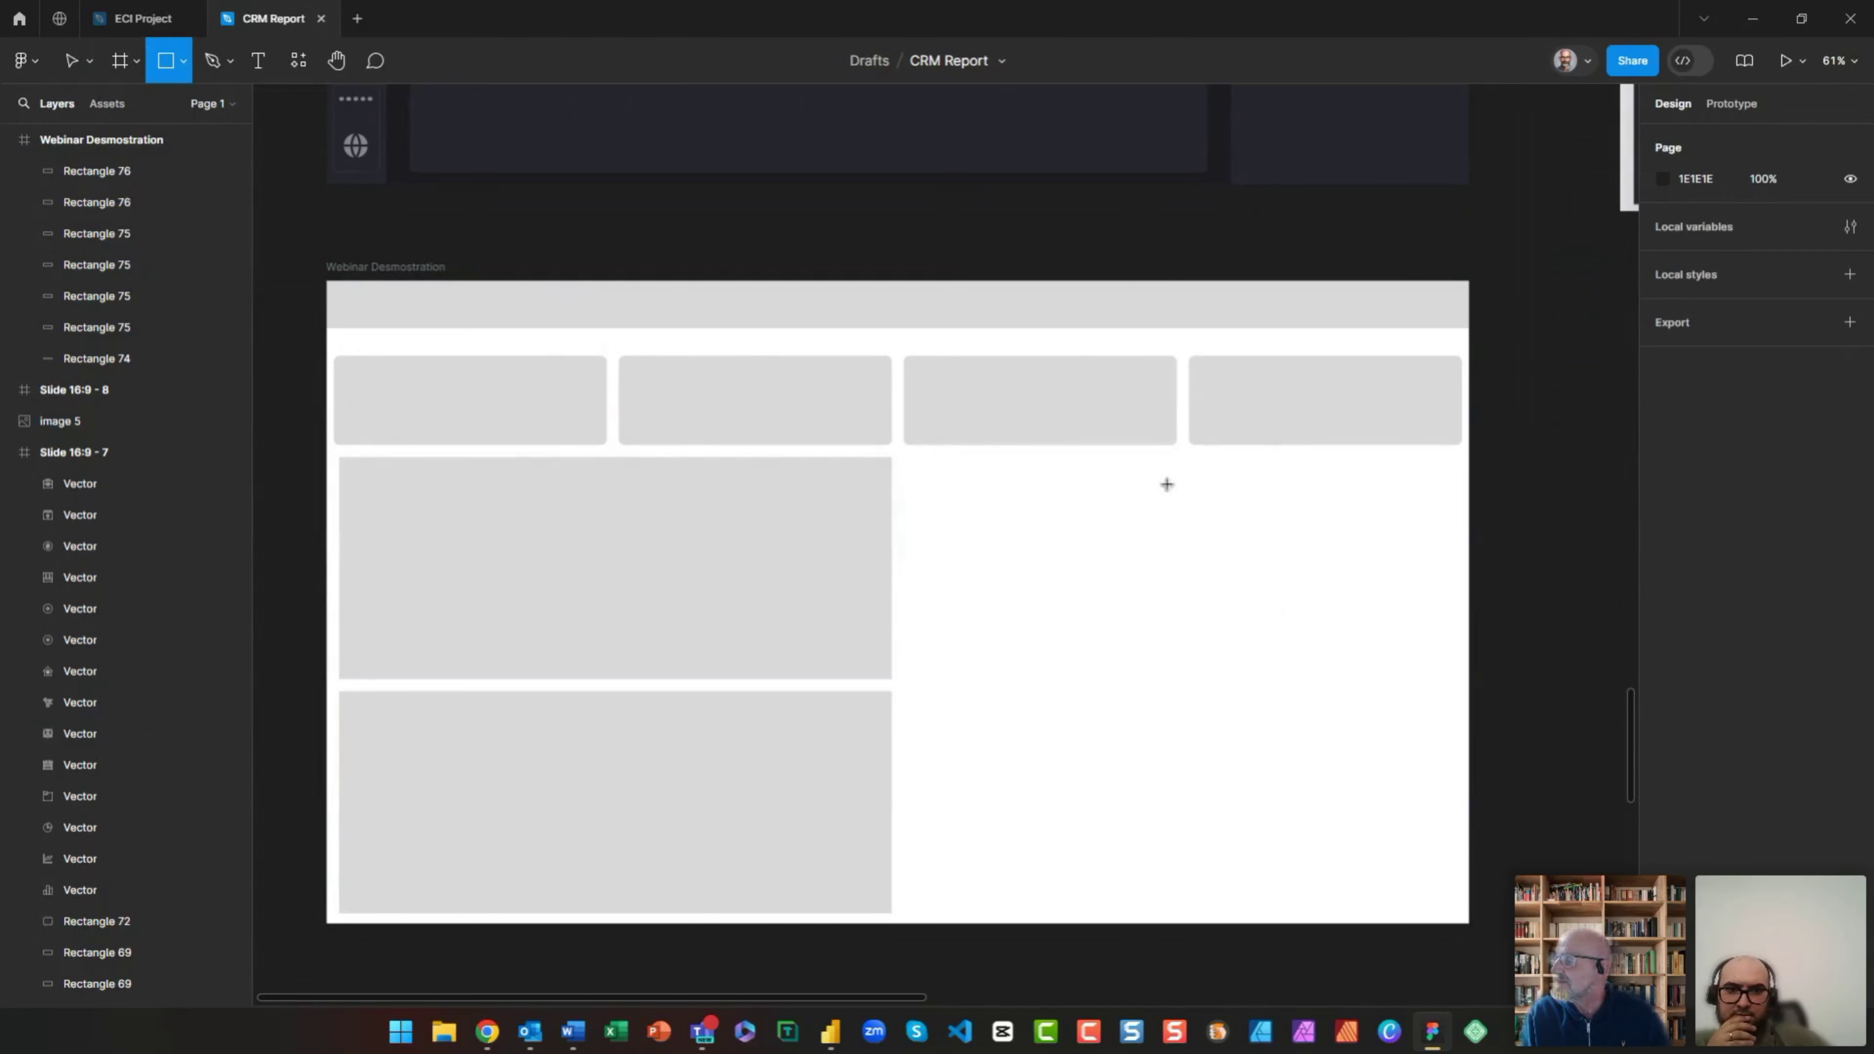
drag(906, 456, 1460, 914)
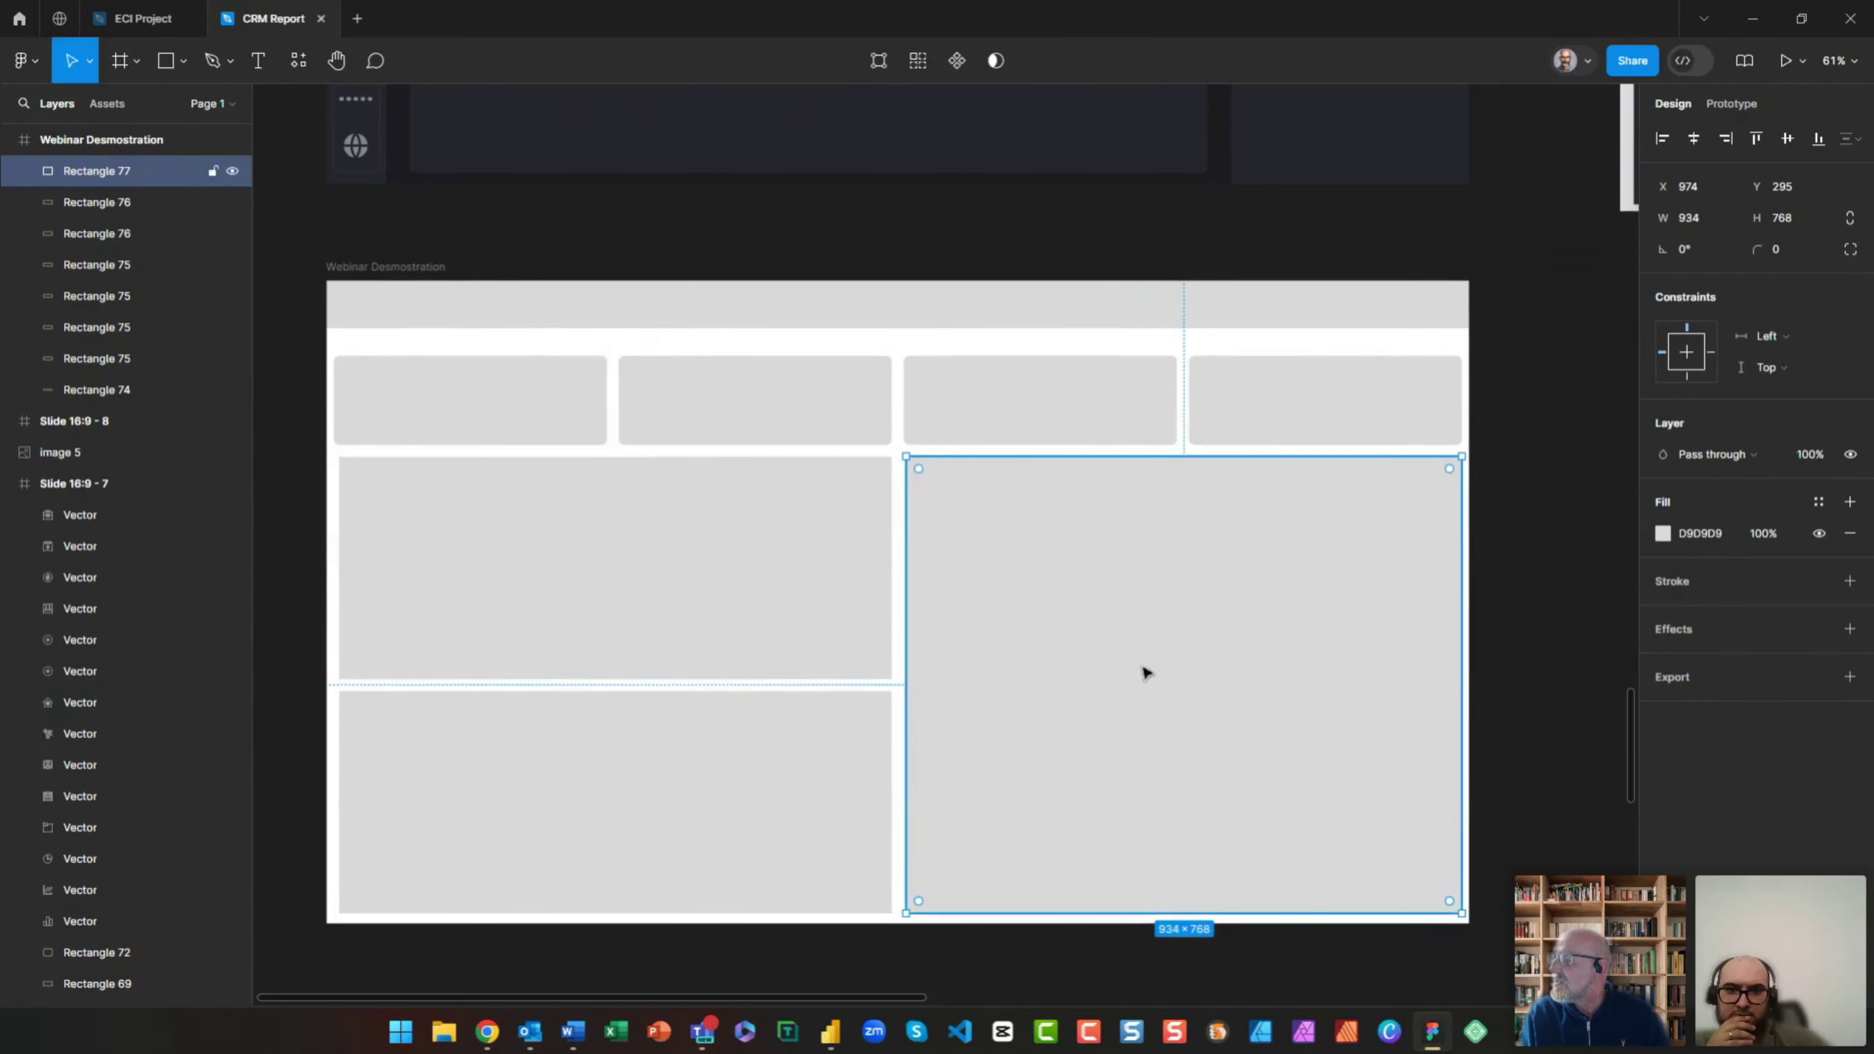
Step: Split the large rectangle under the last two cards with the Split Shape plugin into 2 columns and 1 row with a gutter of 20
right_click(1132, 656)
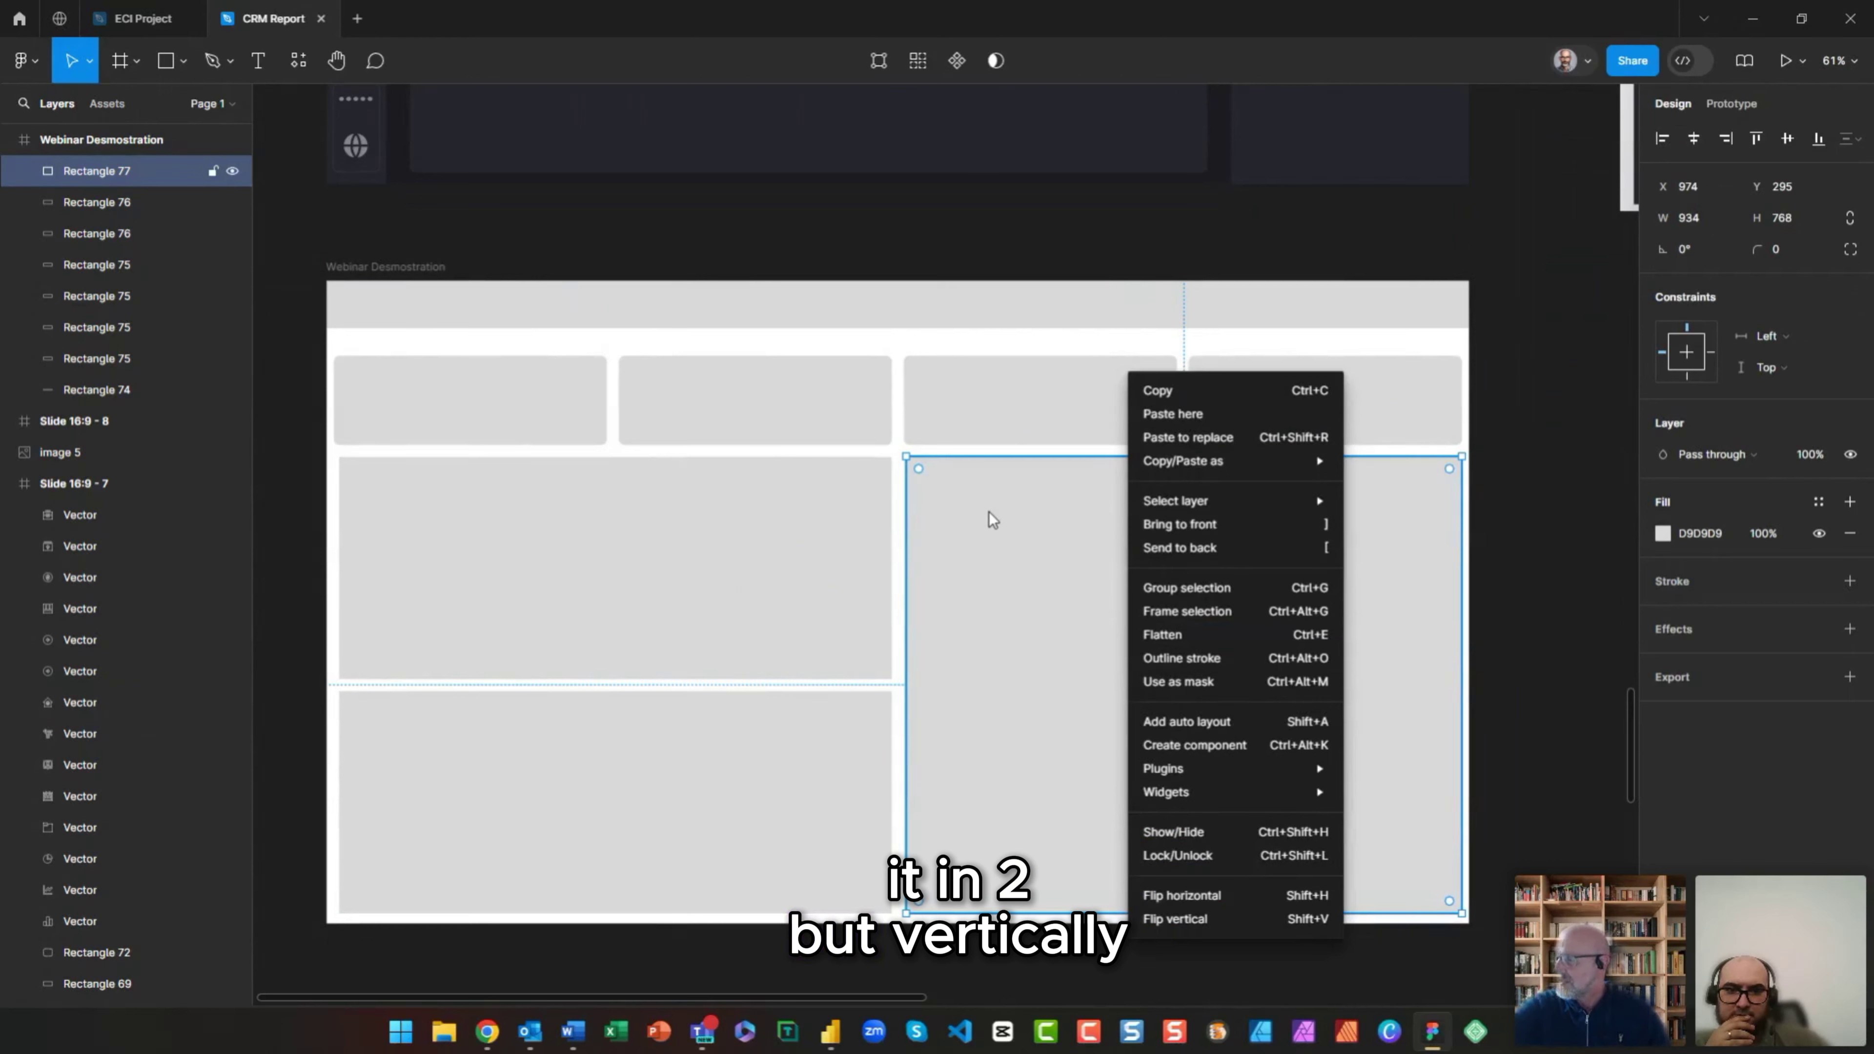
mouse_move(1188, 768)
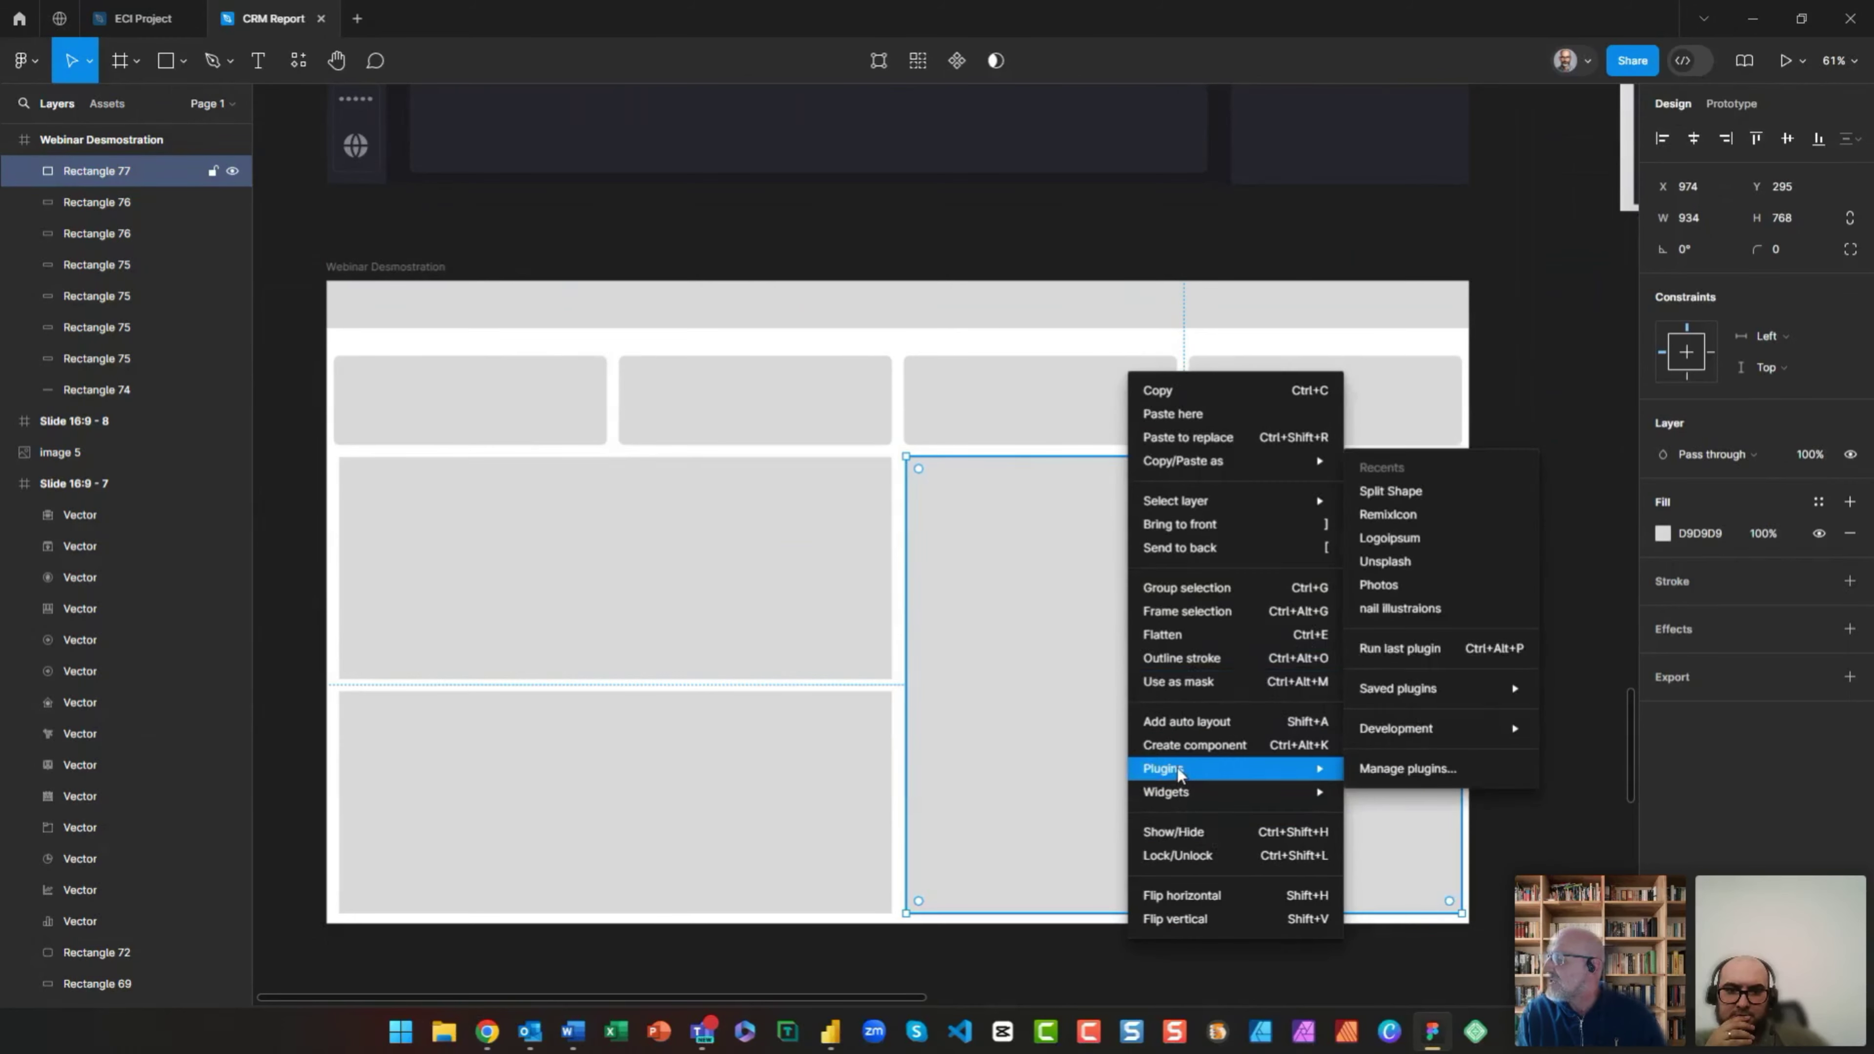
click(1391, 491)
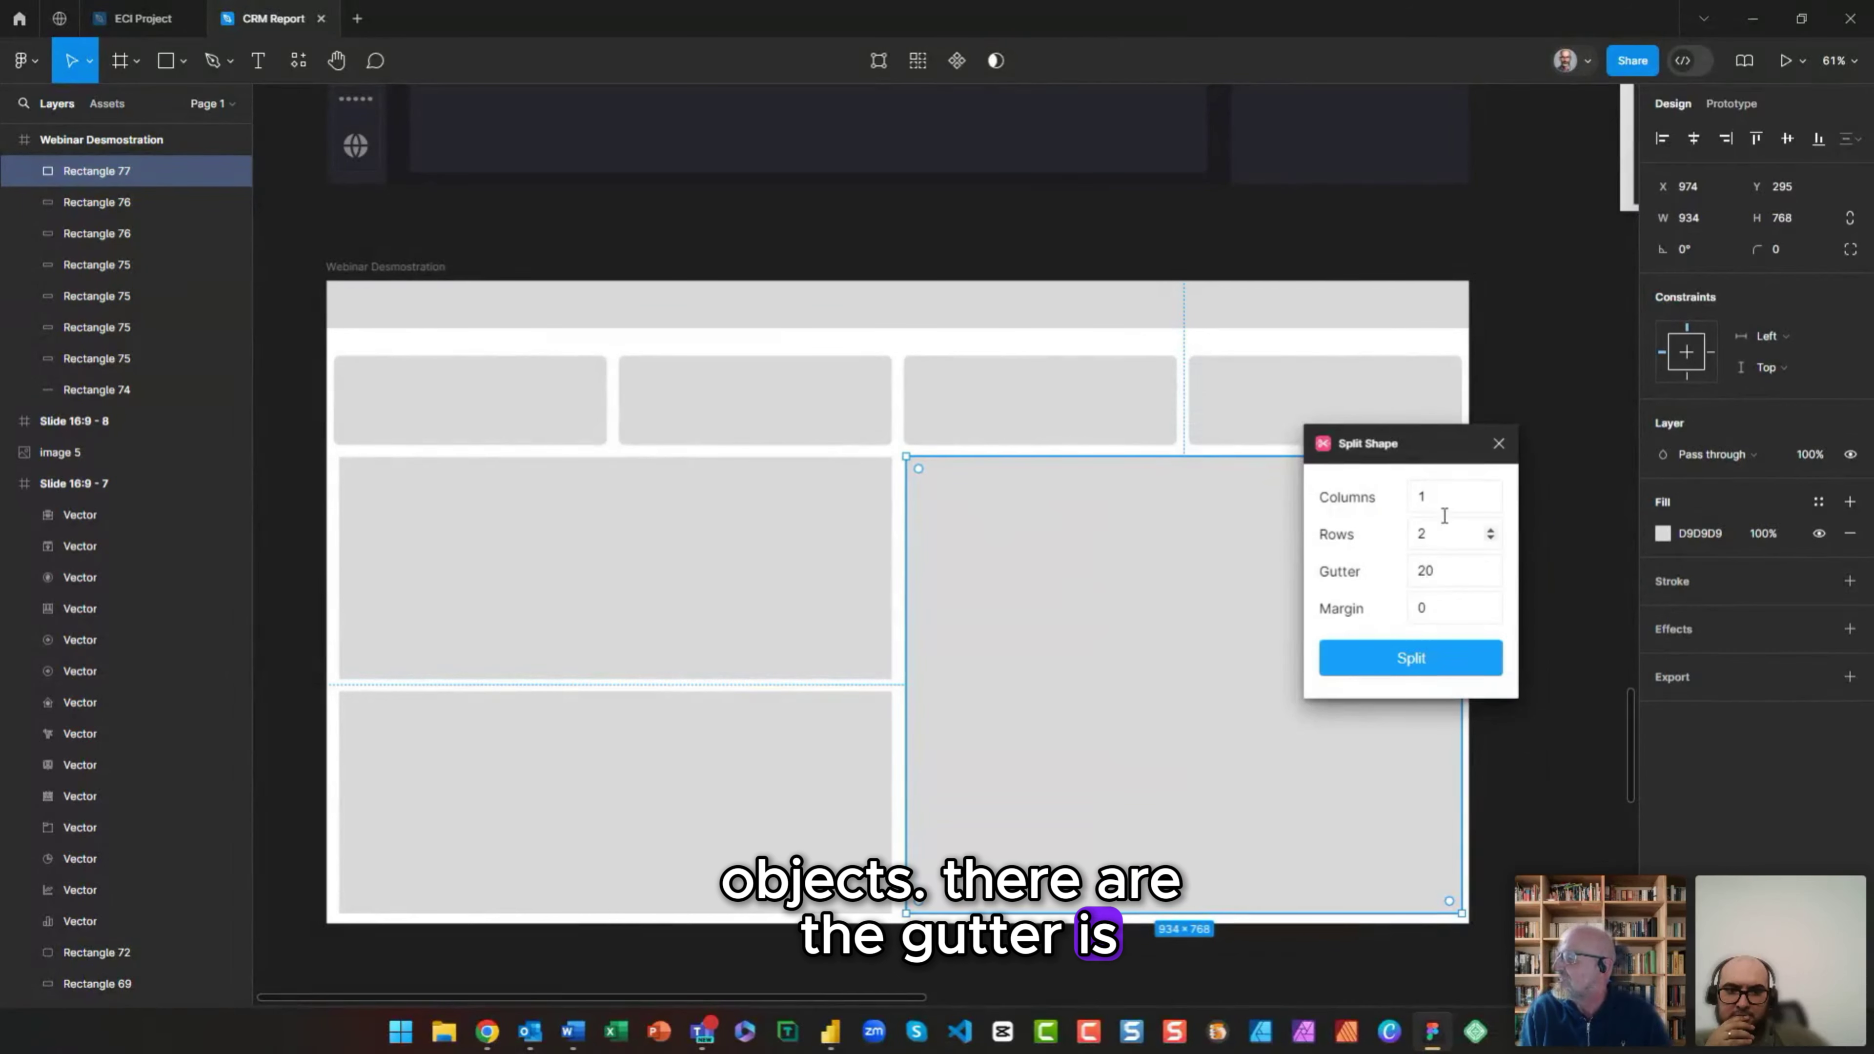
click(1491, 493)
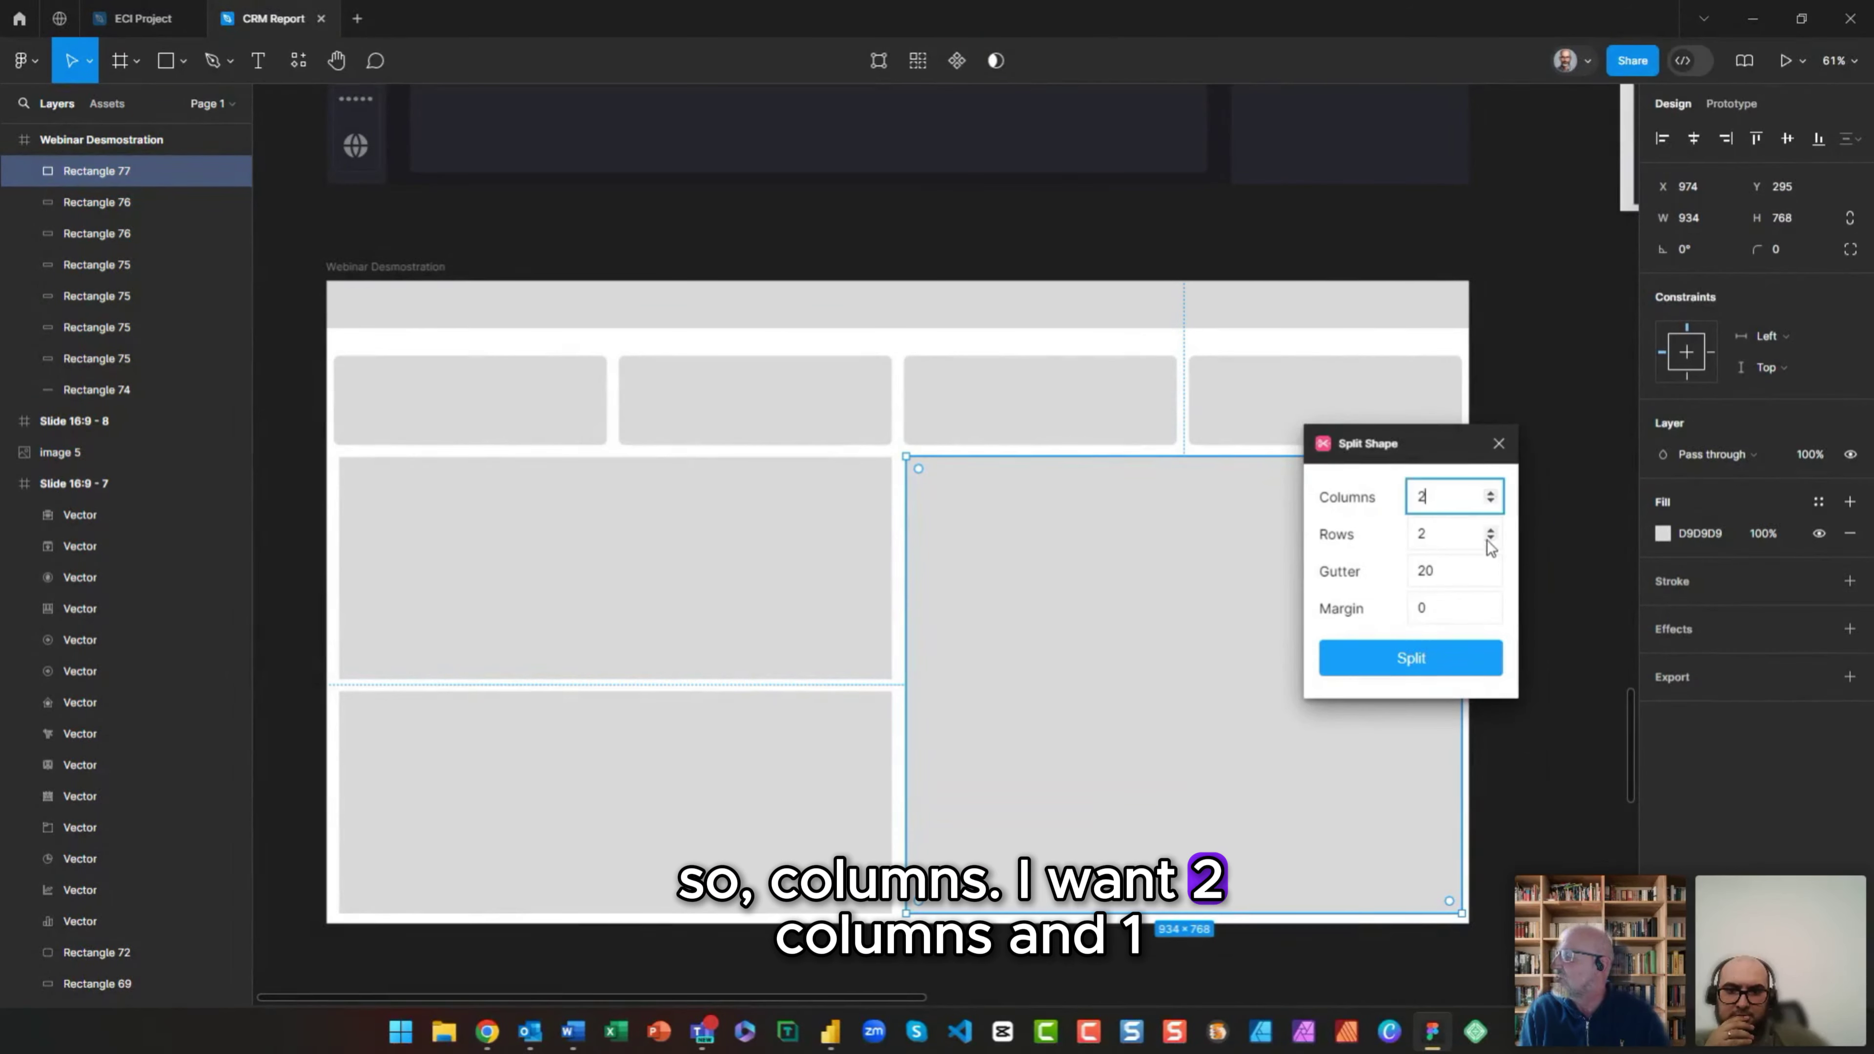
click(1491, 539)
click(1428, 666)
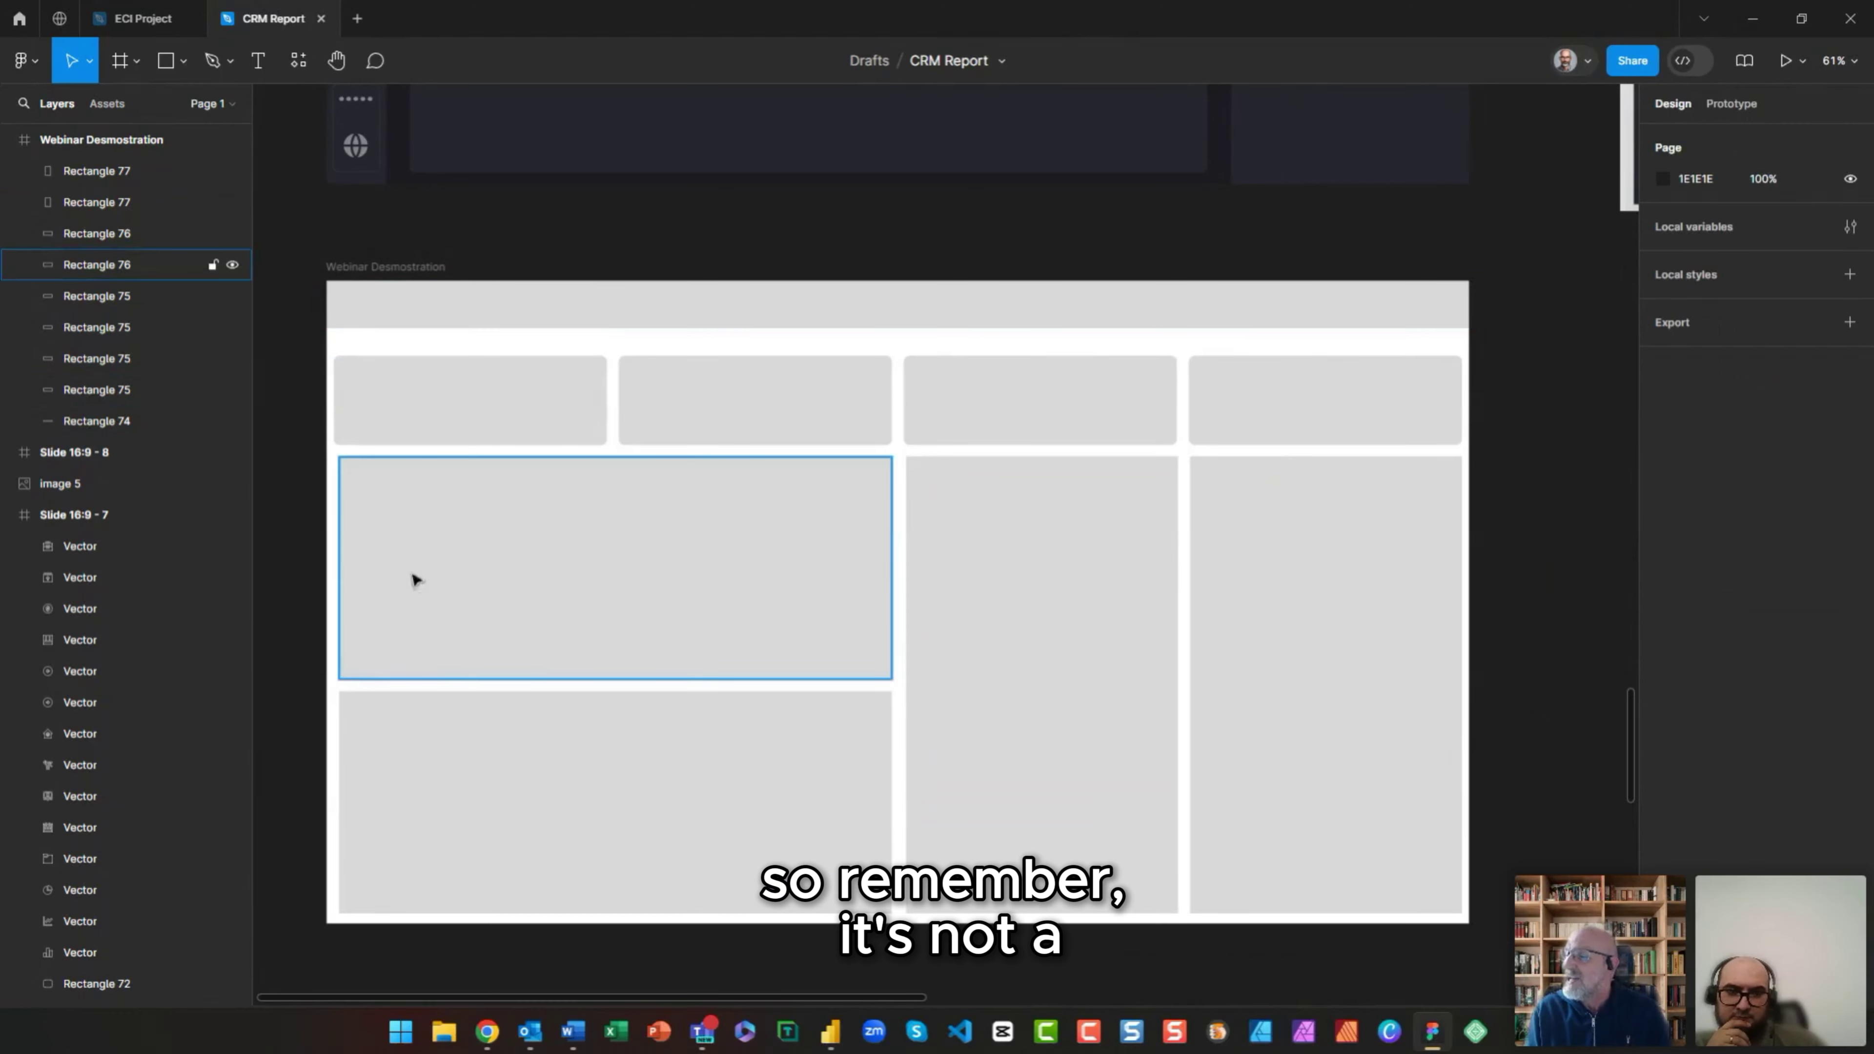
Step: Lighten the fill of all four cards and the four panels below them to F3F3F3
click(499, 421)
shift+click(752, 402)
shift+click(1008, 389)
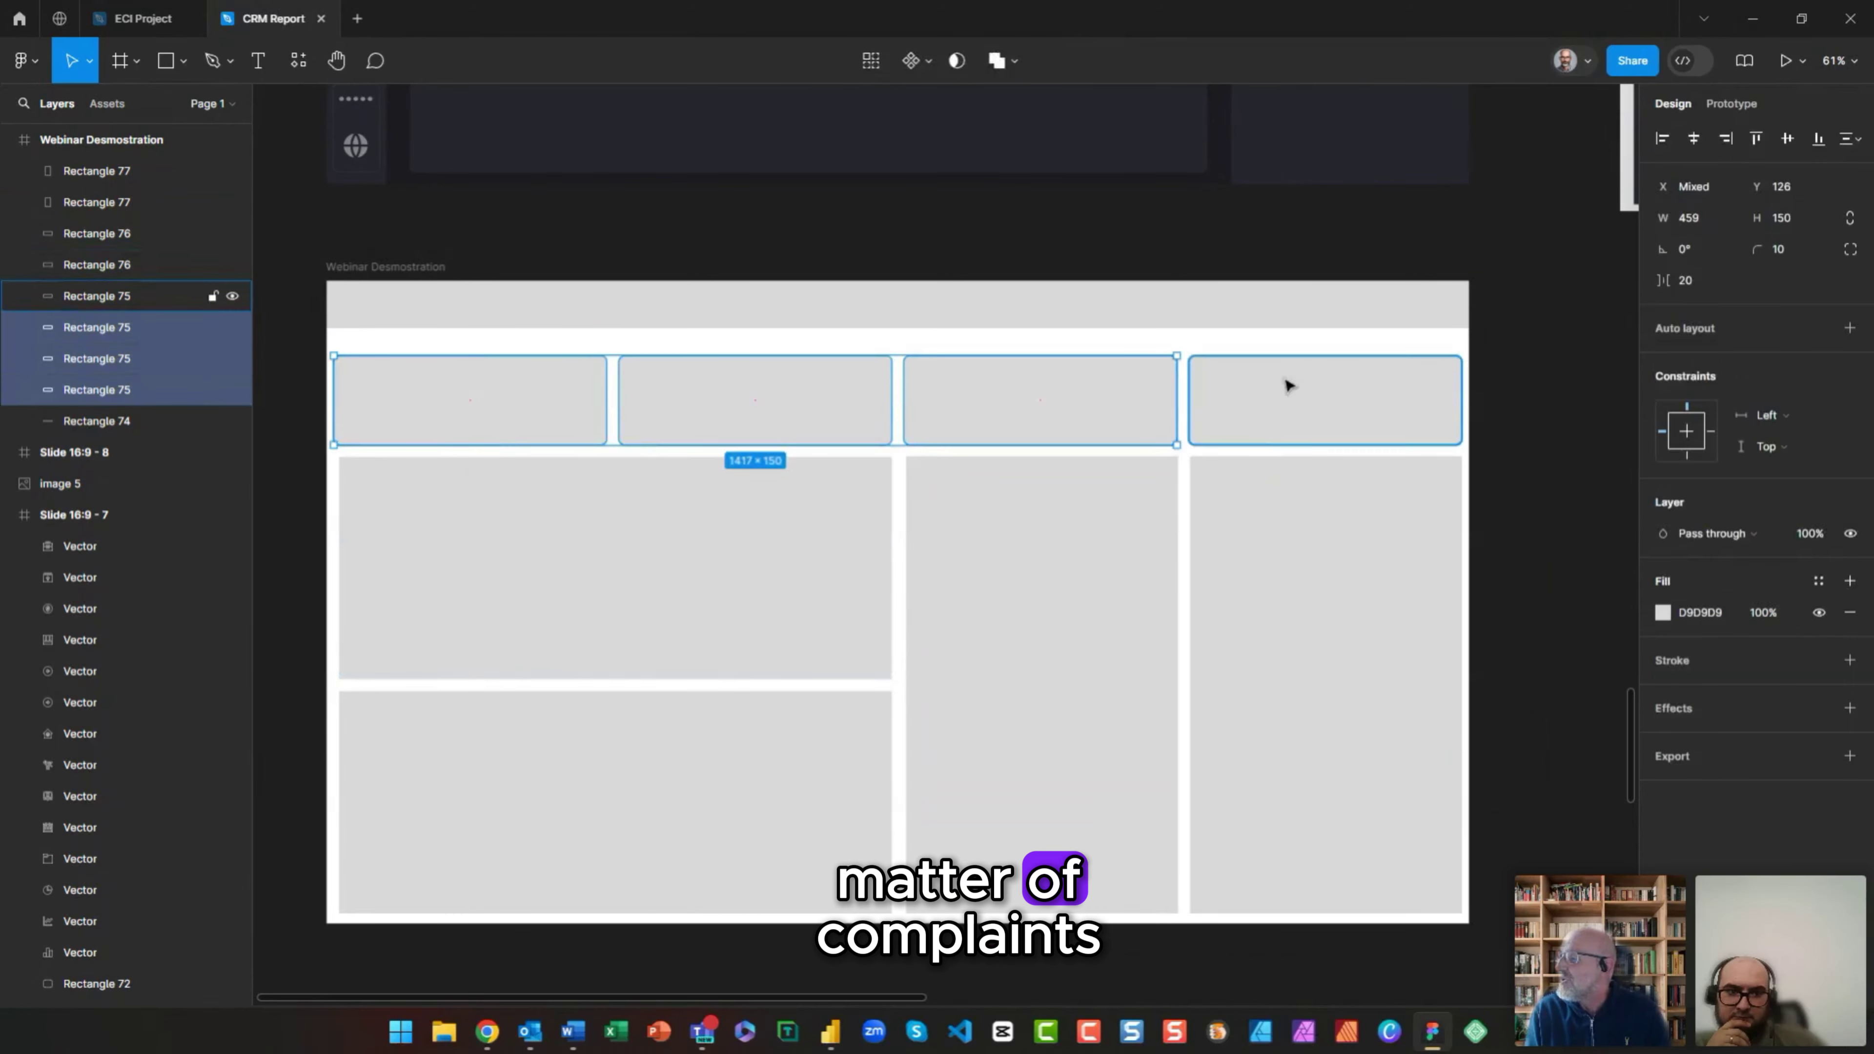
shift+click(1288, 388)
shift+click(1297, 690)
shift+click(1040, 664)
shift+click(804, 650)
shift+click(782, 820)
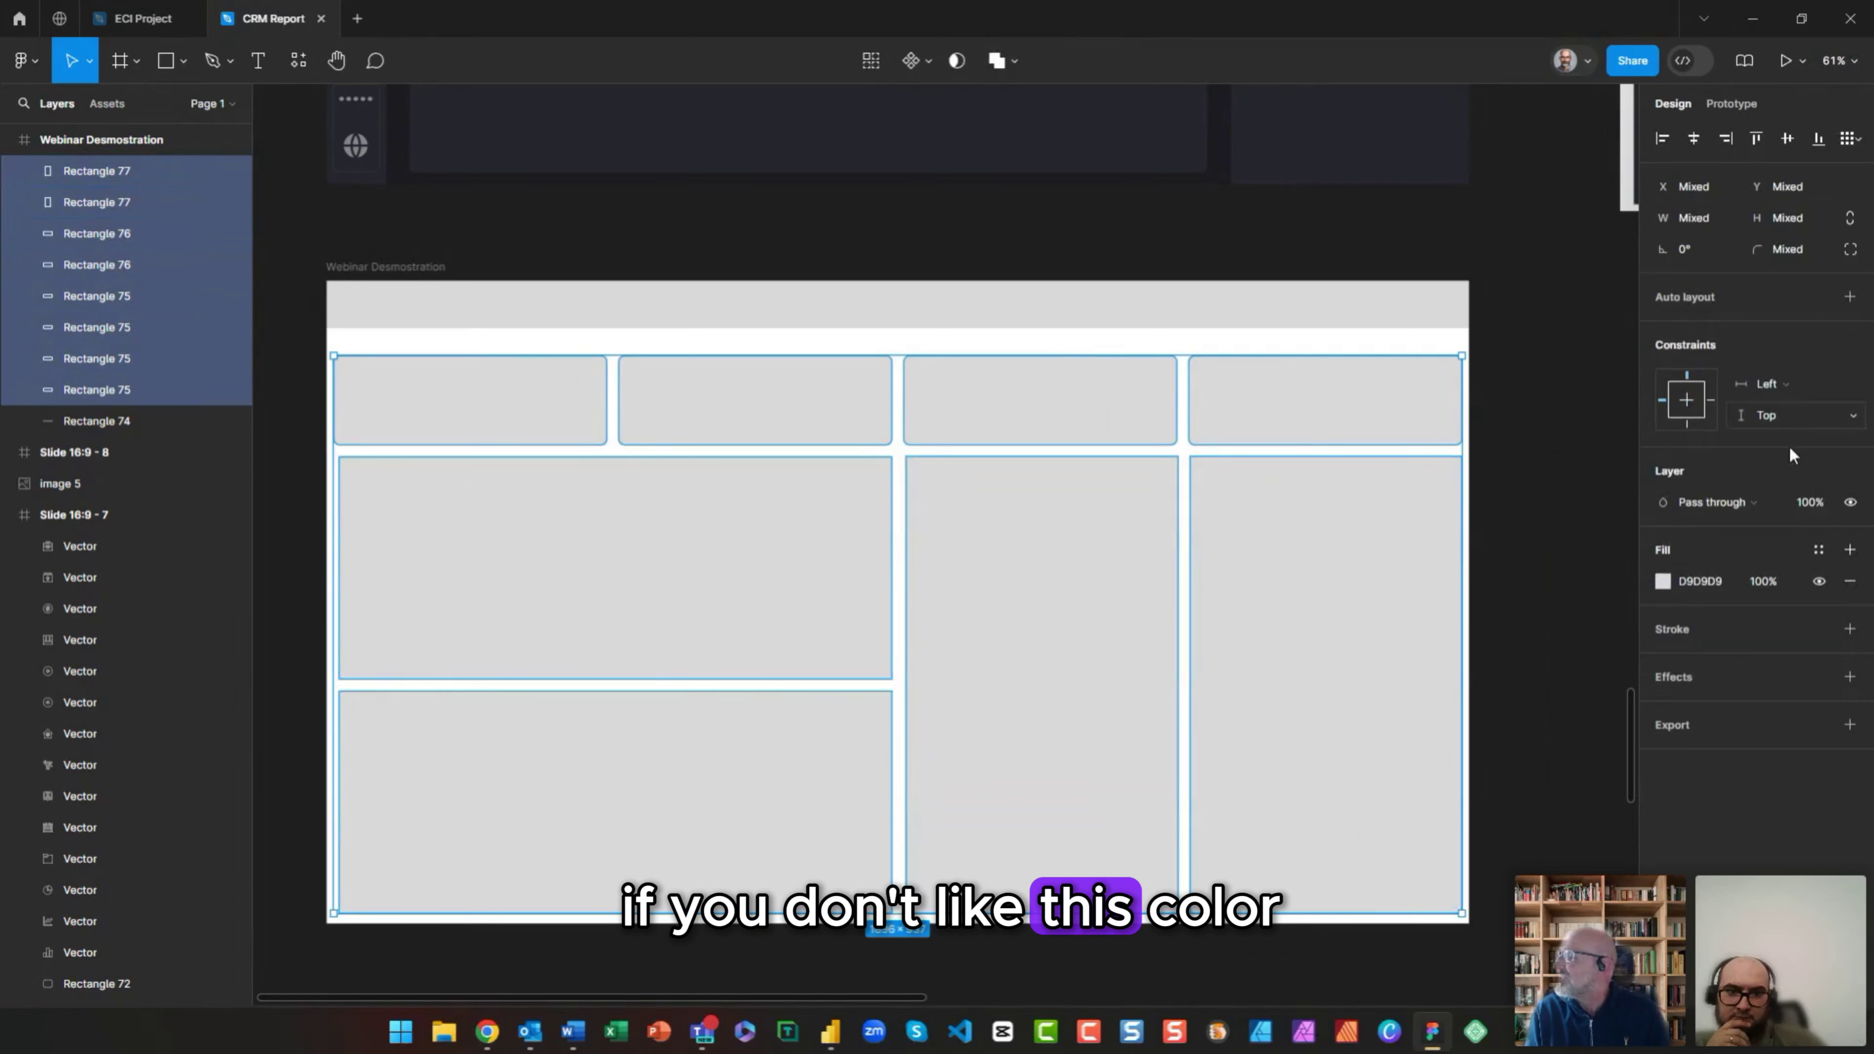
click(1662, 581)
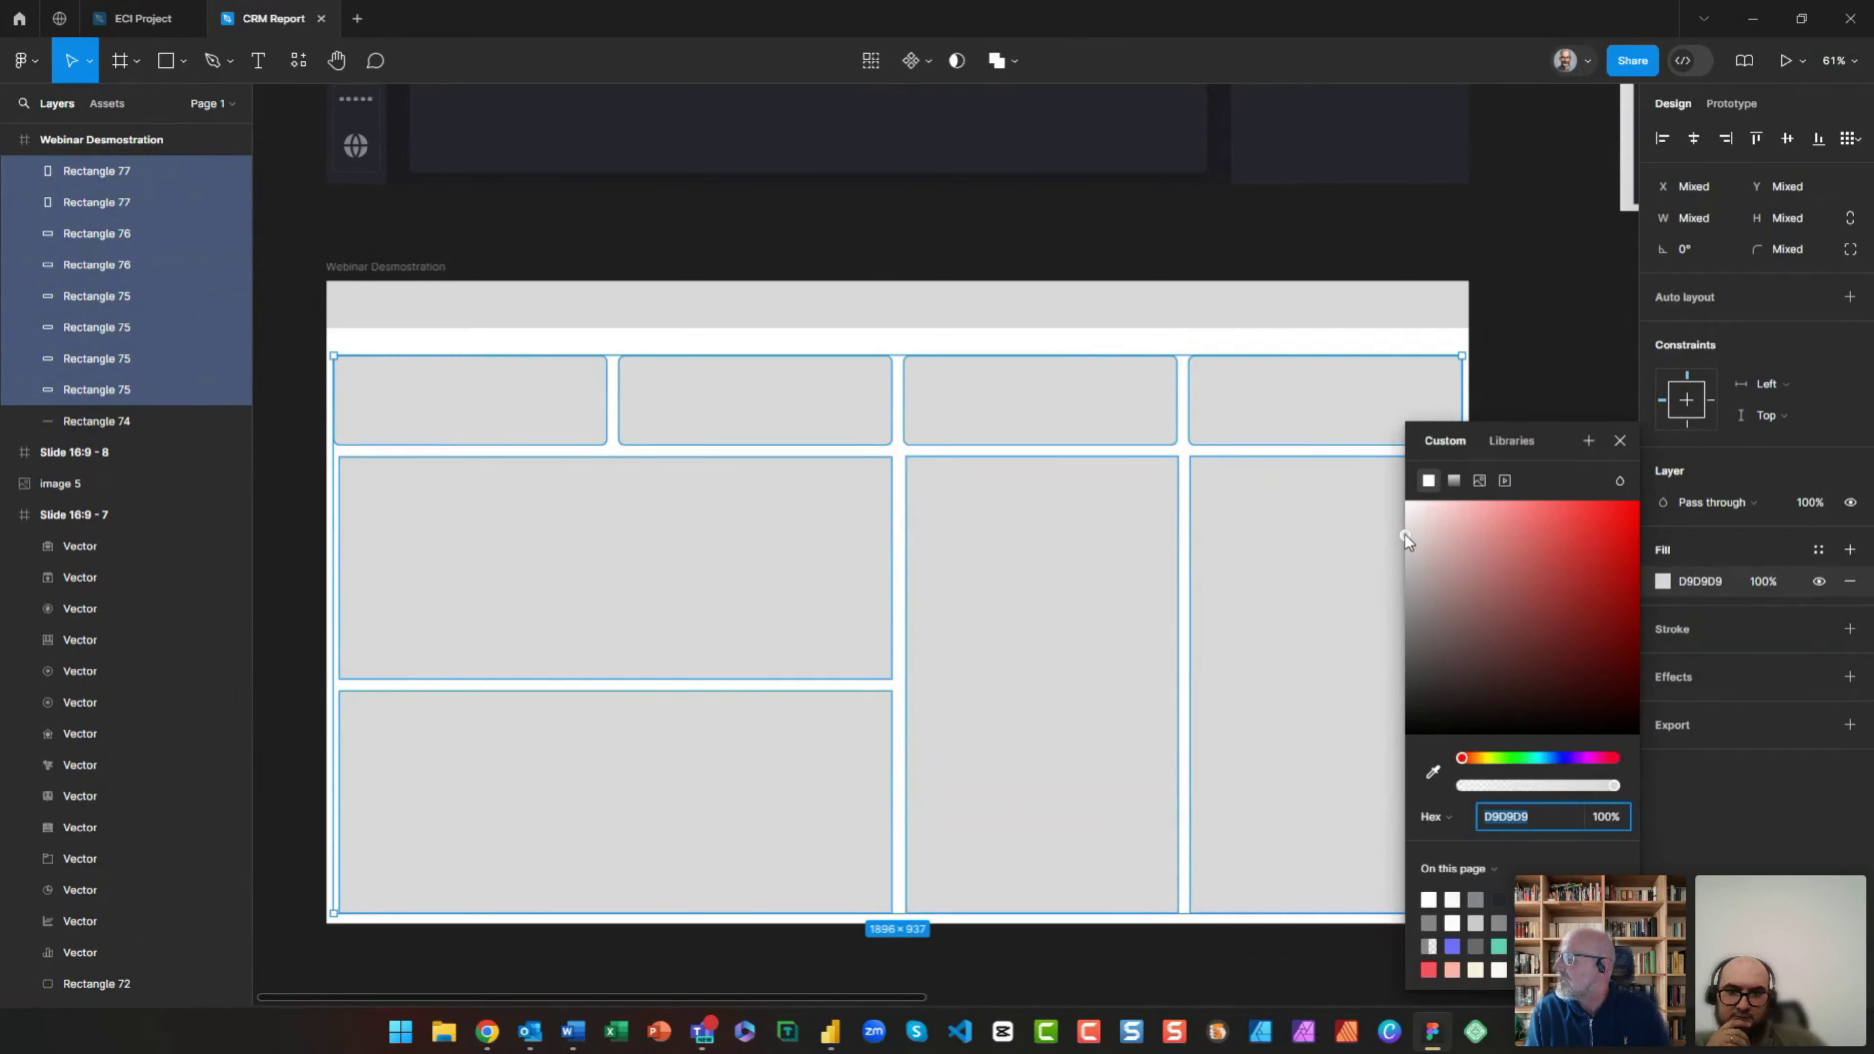
drag(1405, 538, 1406, 527)
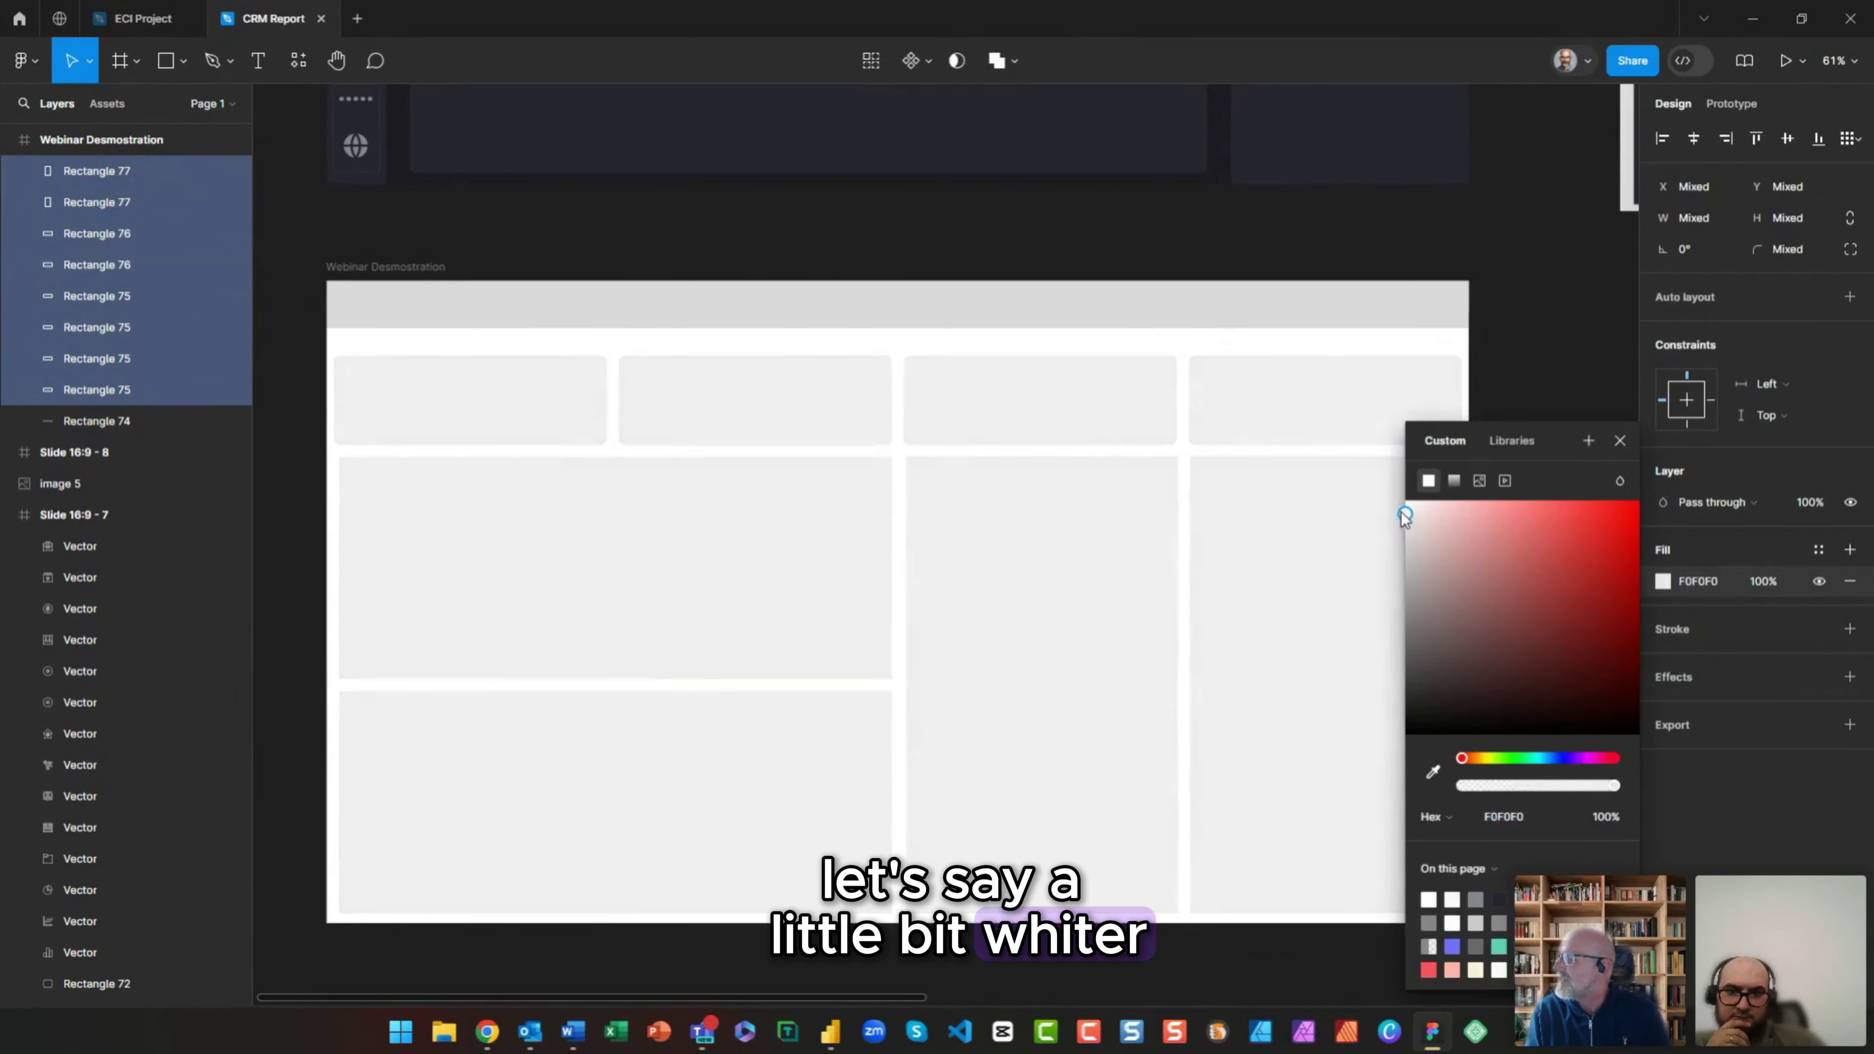
Step: Recolor the tall panel under the fourth card with the blue fill 5459E7
click(1287, 559)
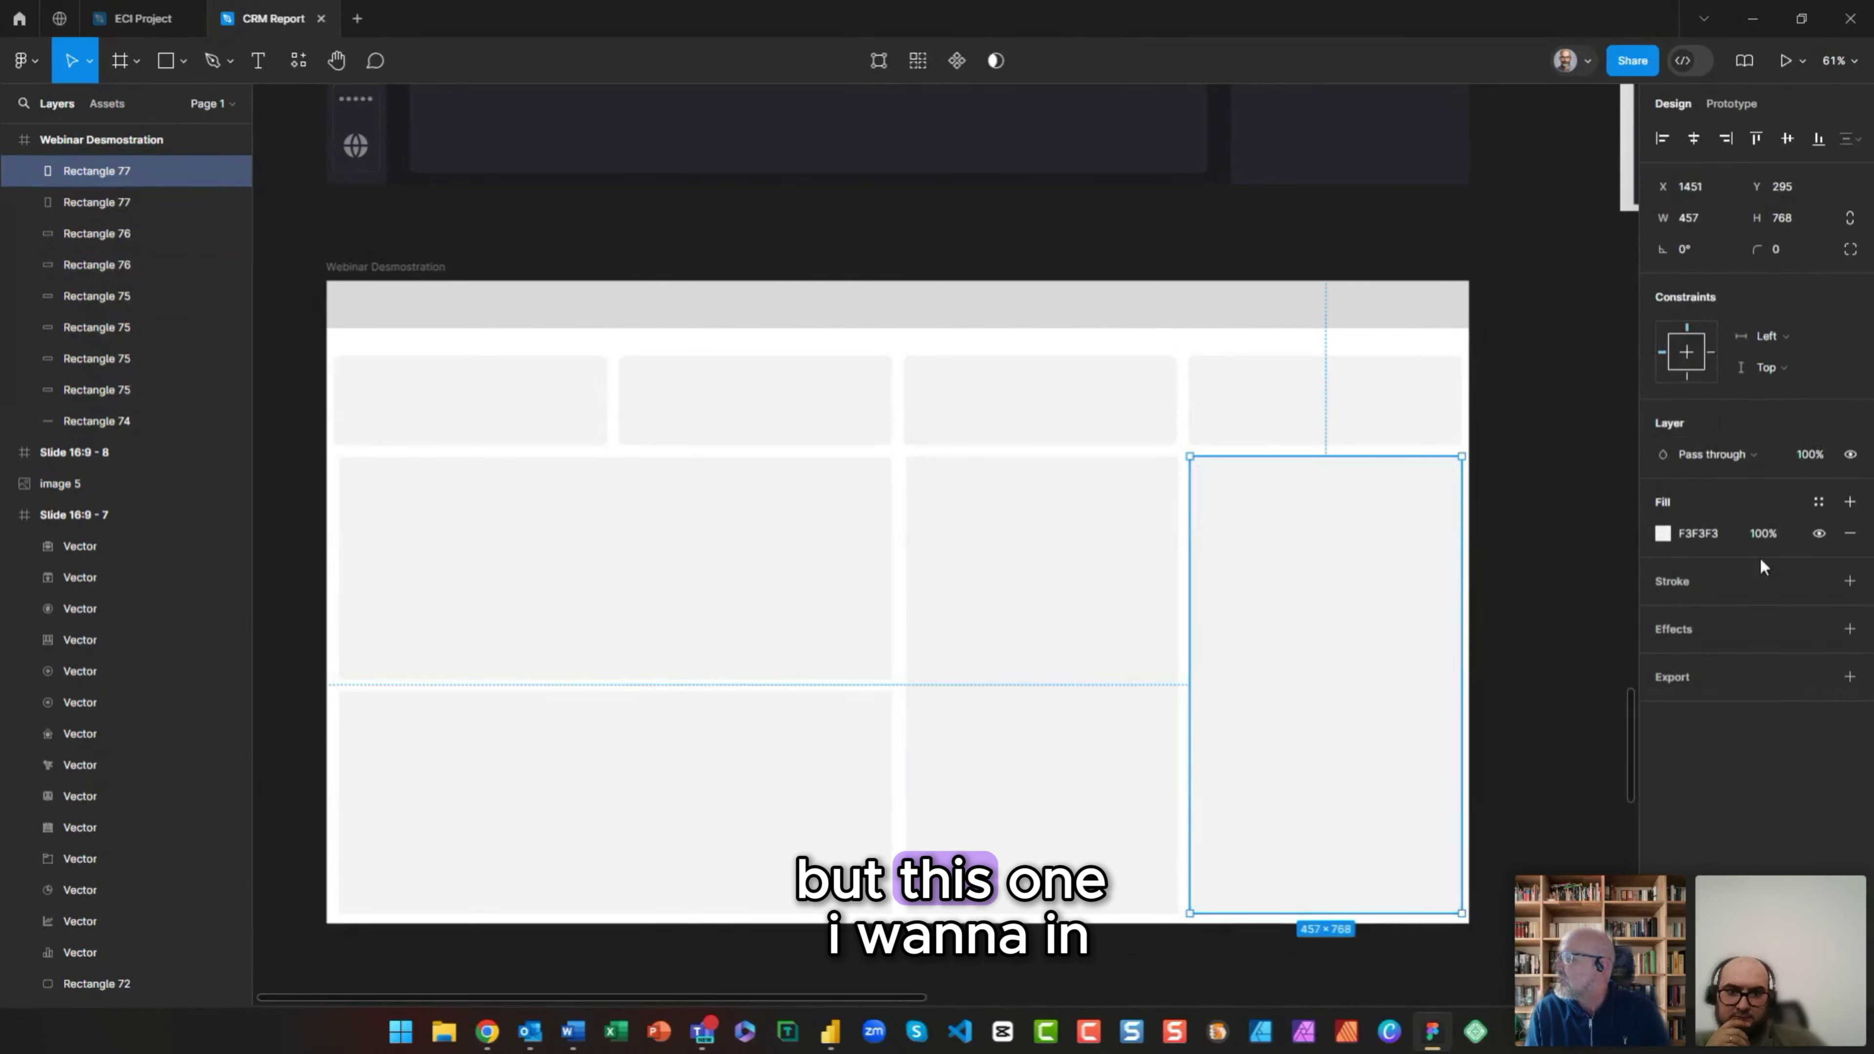
click(1664, 535)
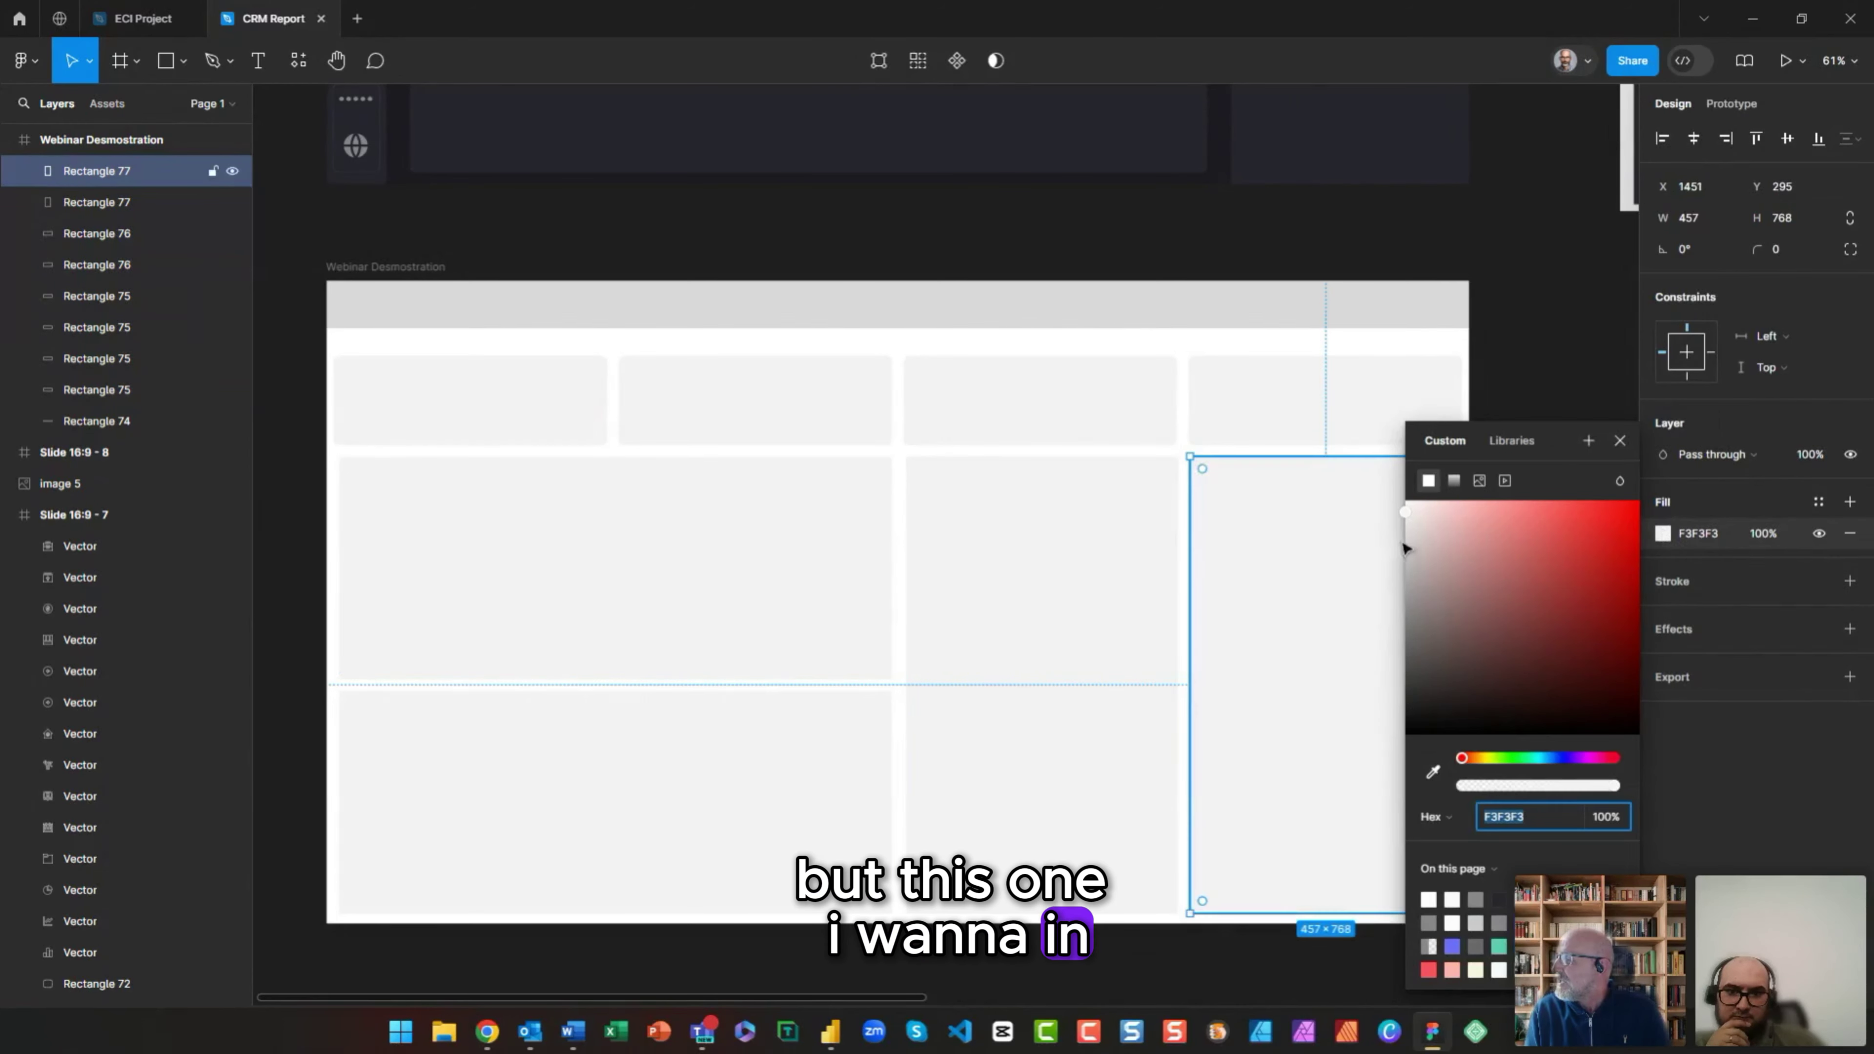
click(1563, 758)
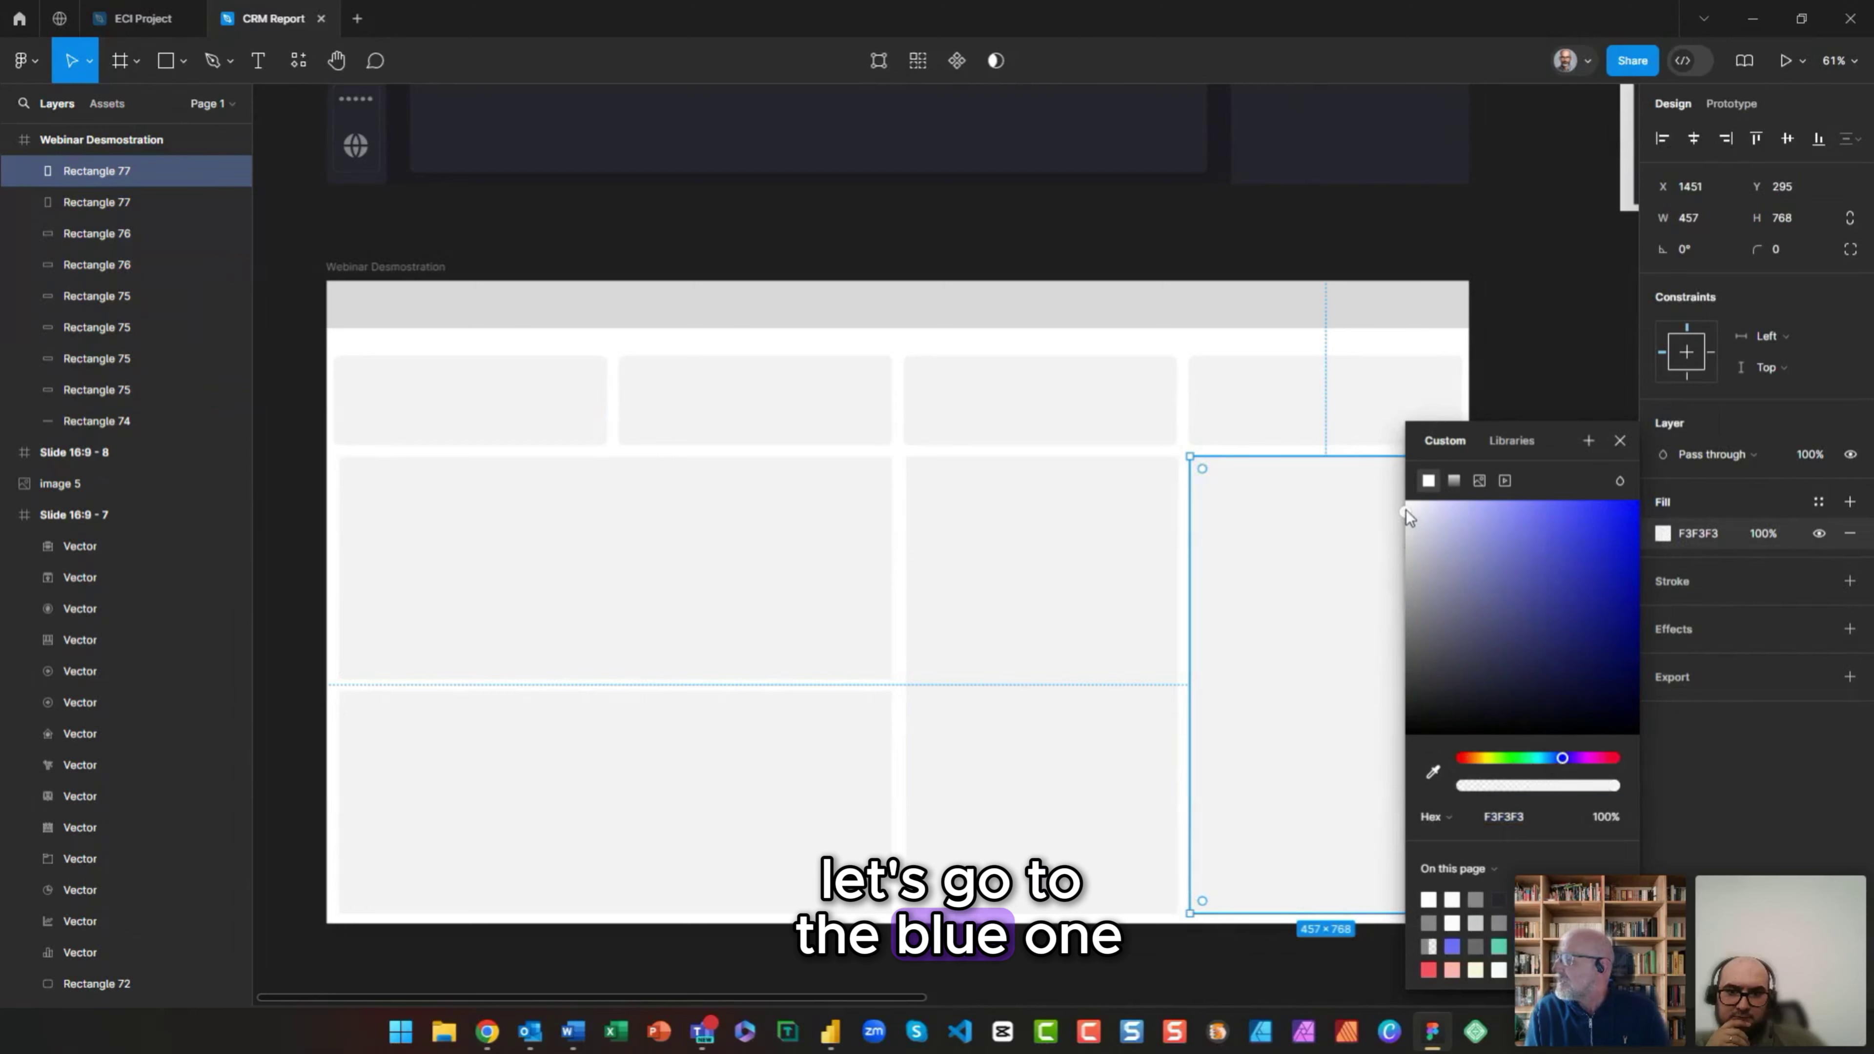
drag(1408, 517, 1555, 521)
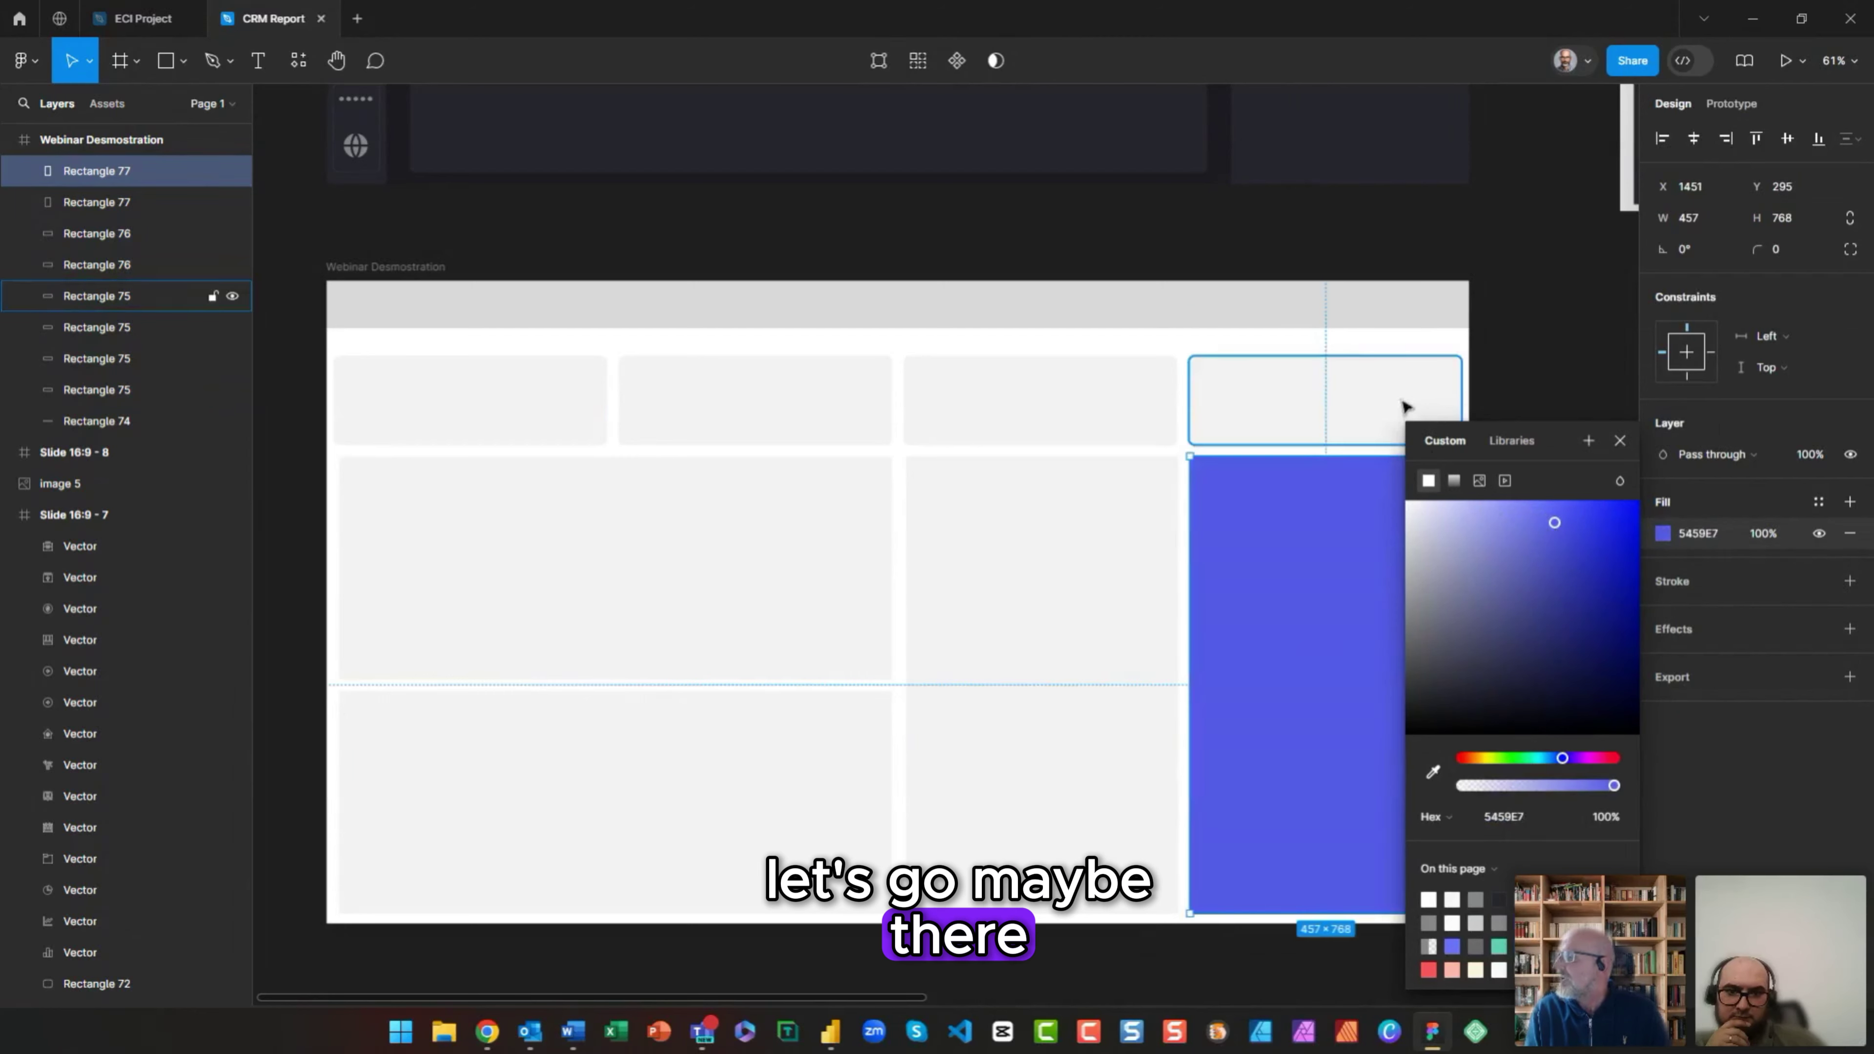
click(1510, 322)
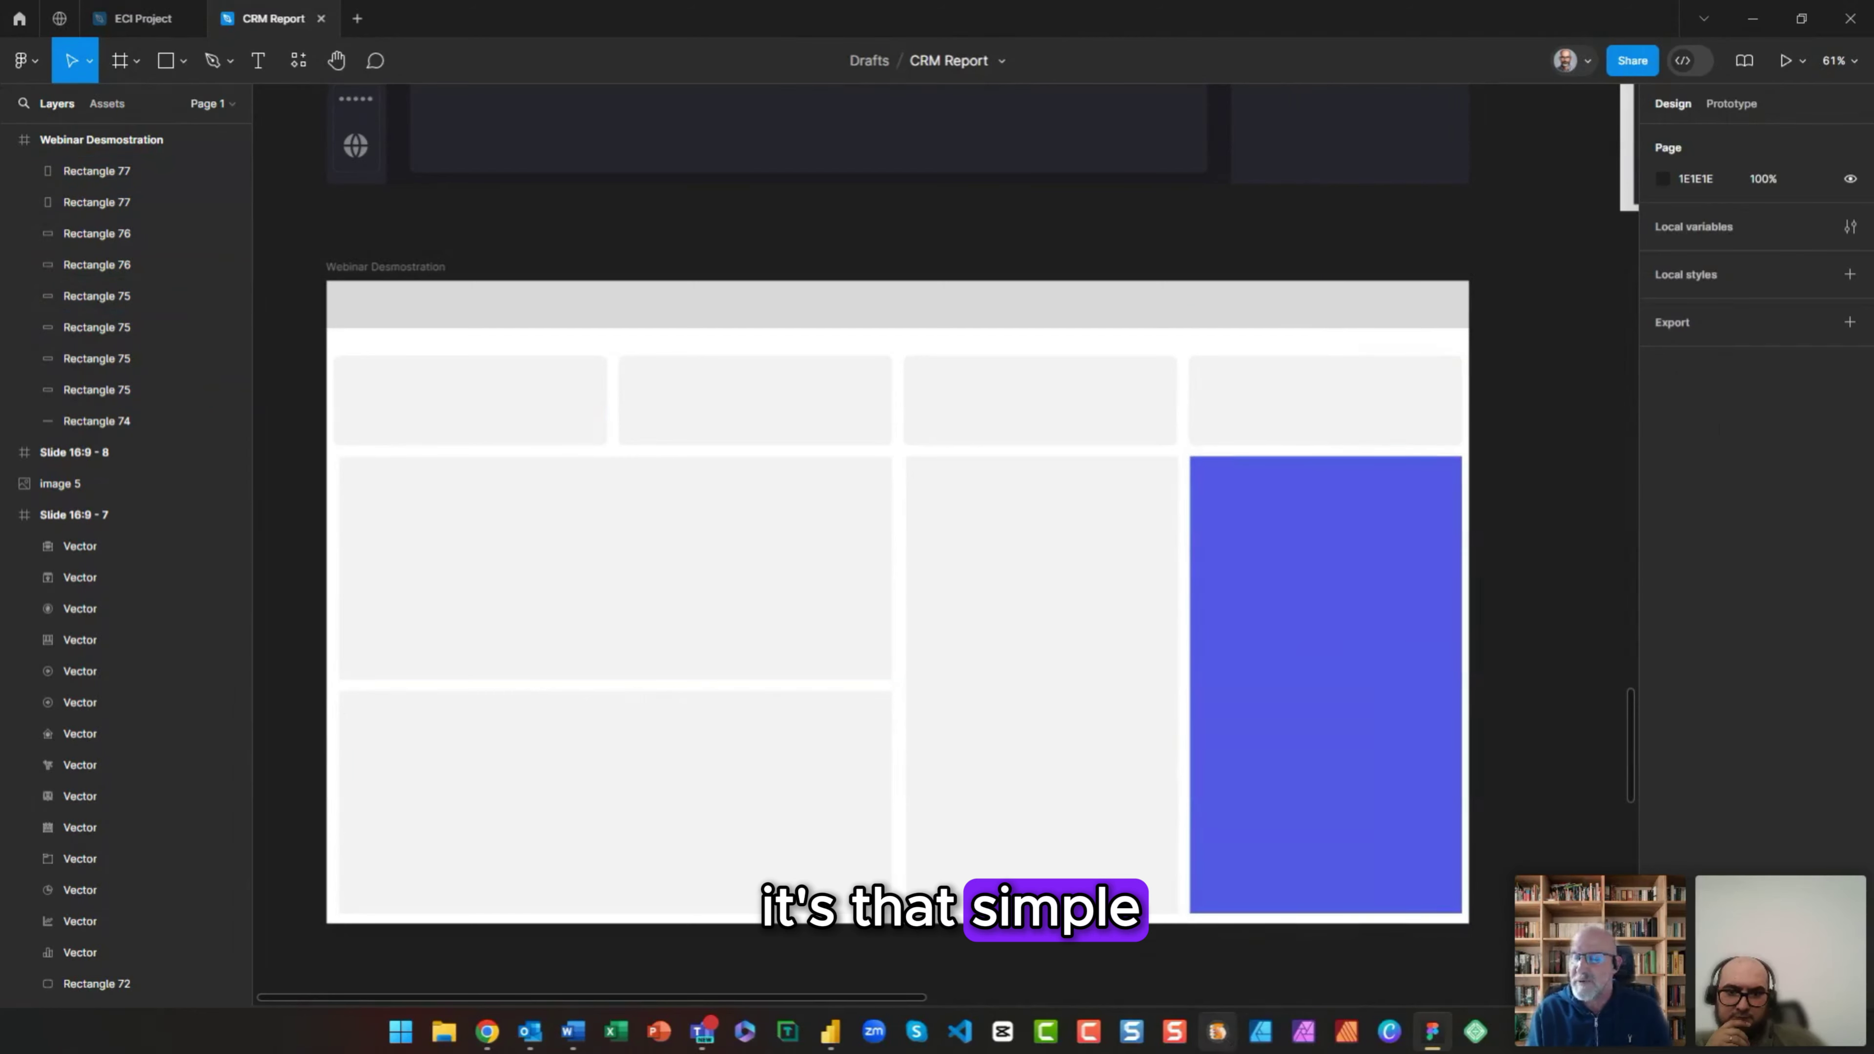
Step: Set the corner radius of all four cards and all four panels below them to 20
click(1271, 431)
shift+click(988, 426)
shift+click(753, 420)
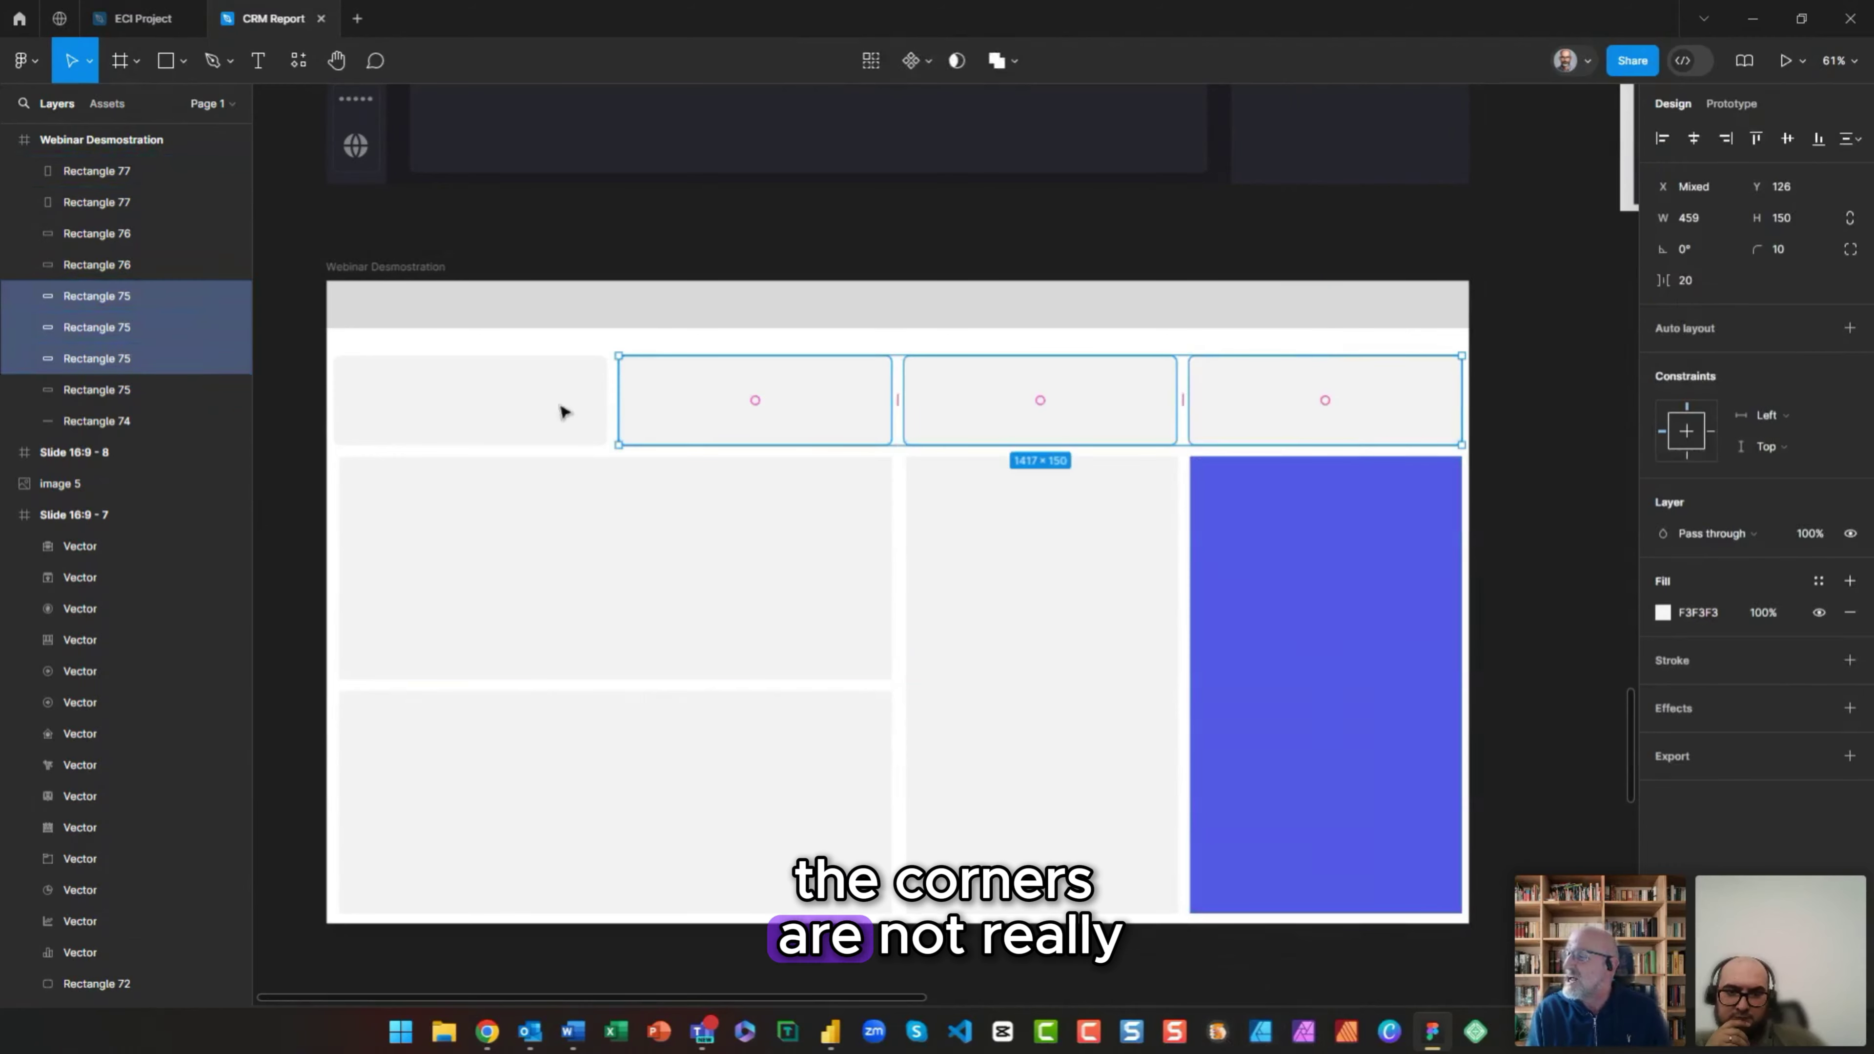
shift+click(563, 412)
shift+click(561, 548)
shift+click(614, 749)
shift+click(979, 624)
shift+click(1258, 594)
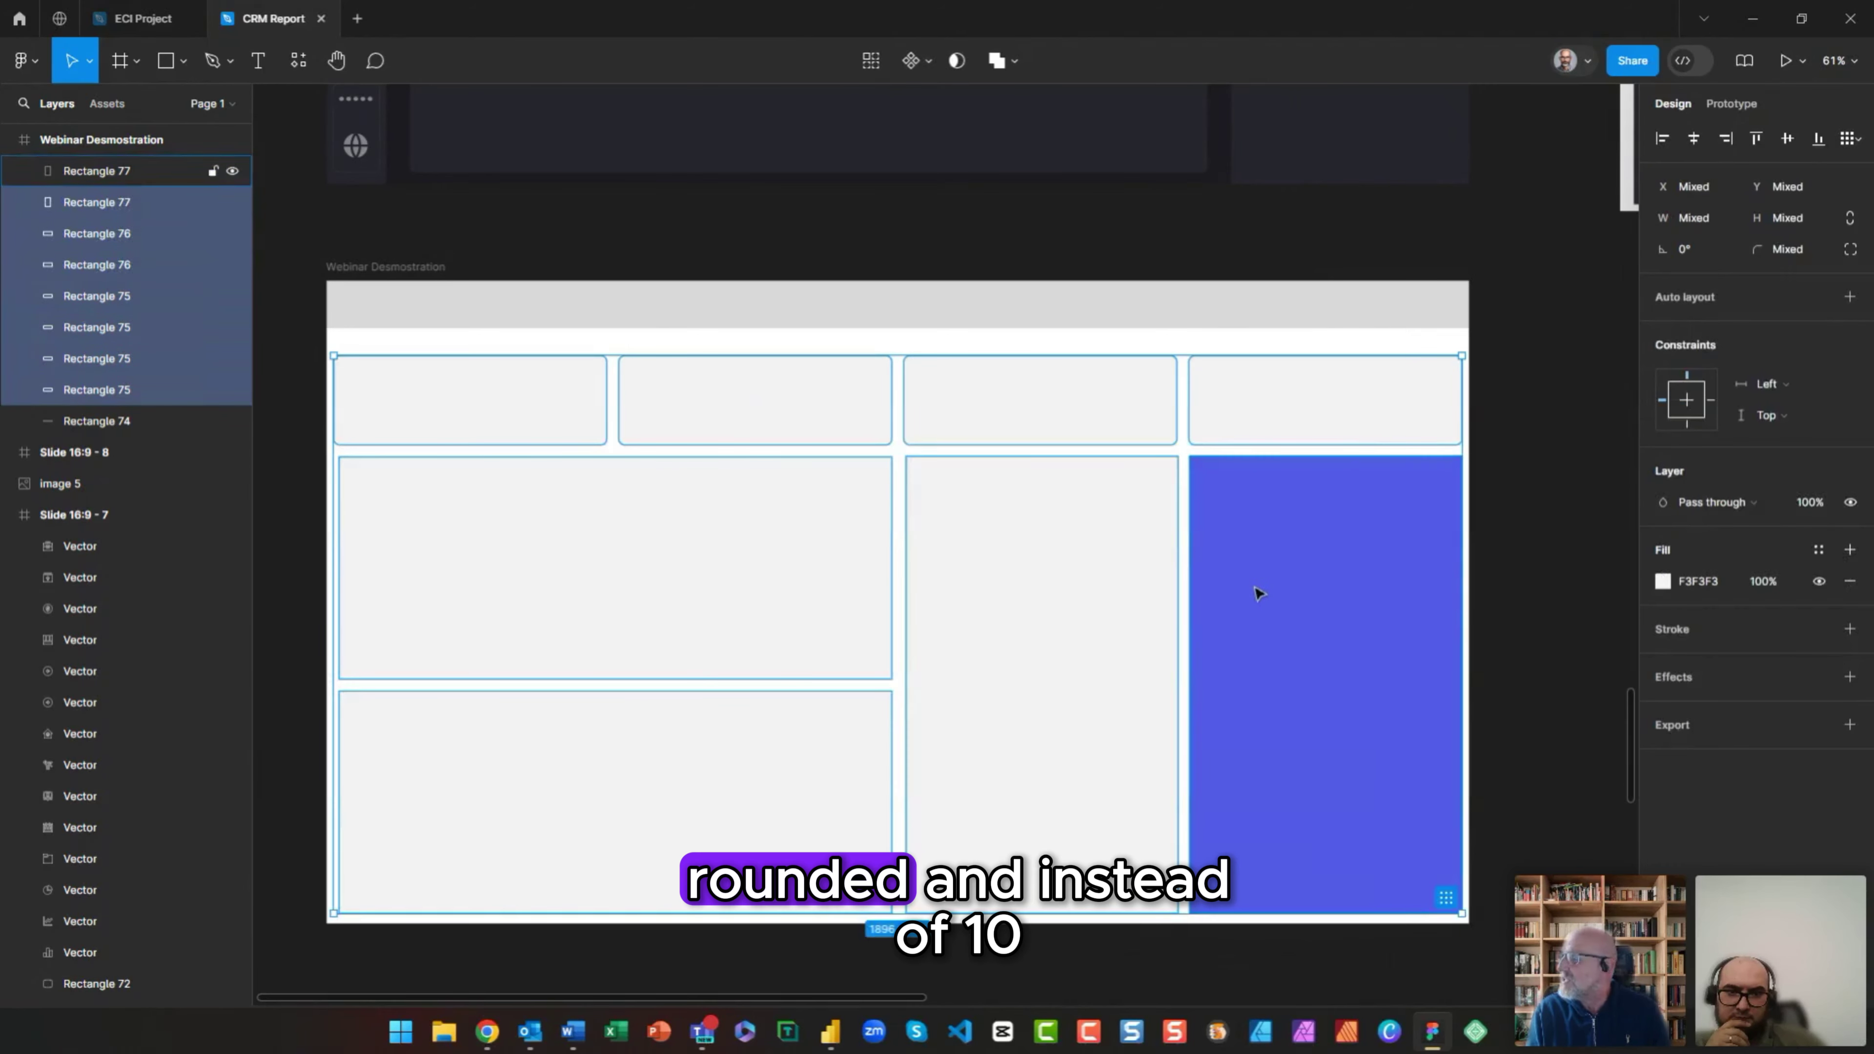
click(1802, 244)
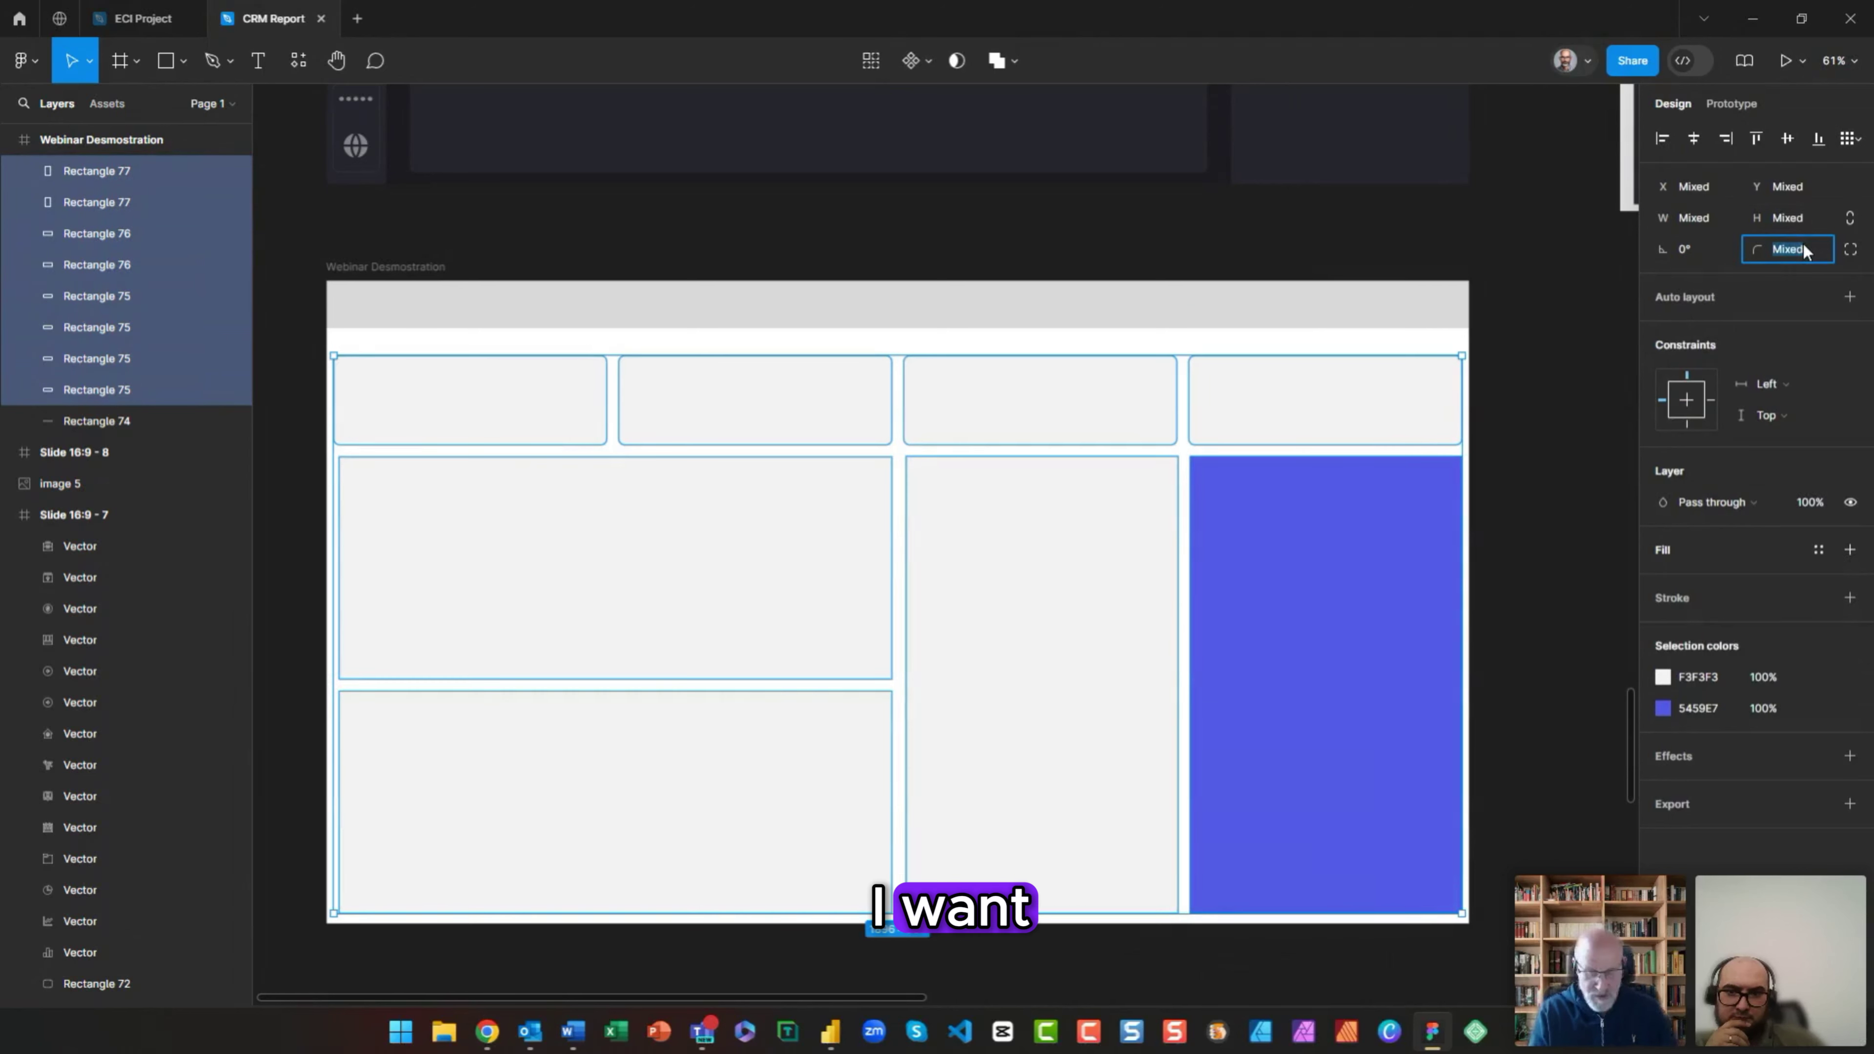
text(20)
key(Return)
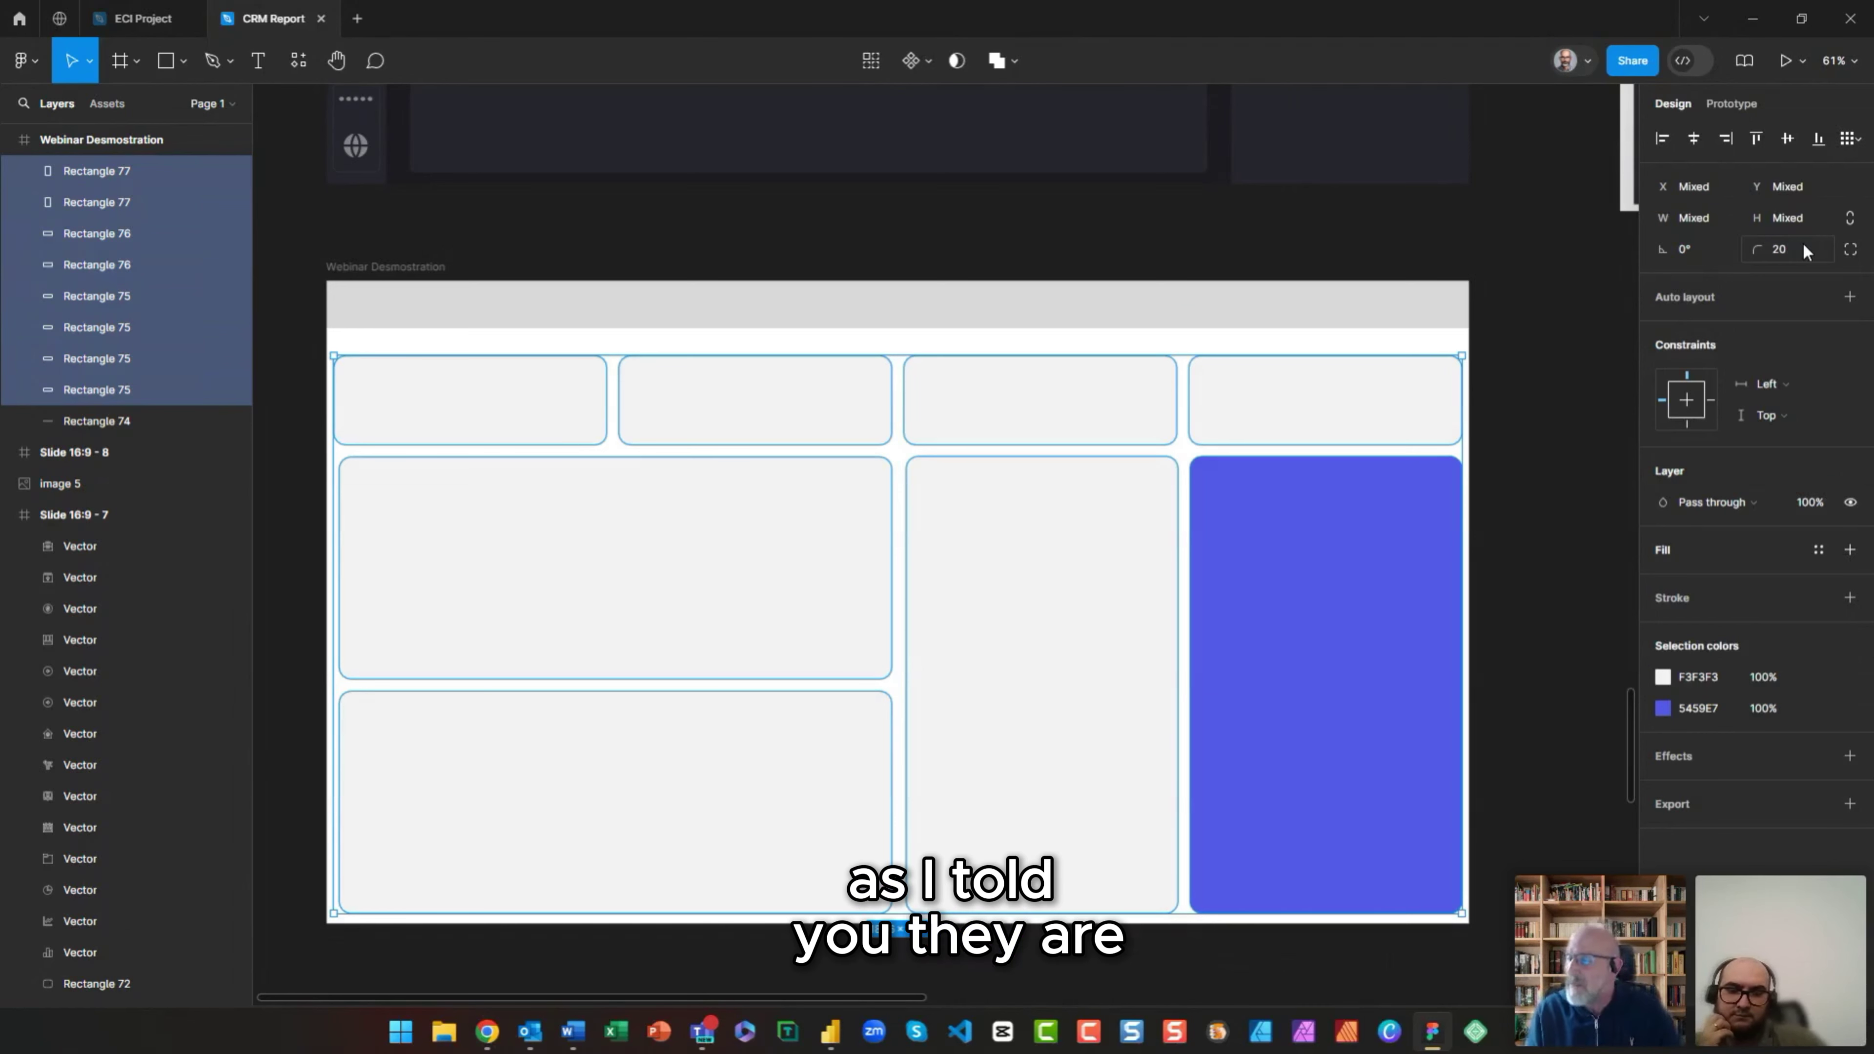
Step: Open the RemixIcon plugin to view its icon library
right_click(299, 472)
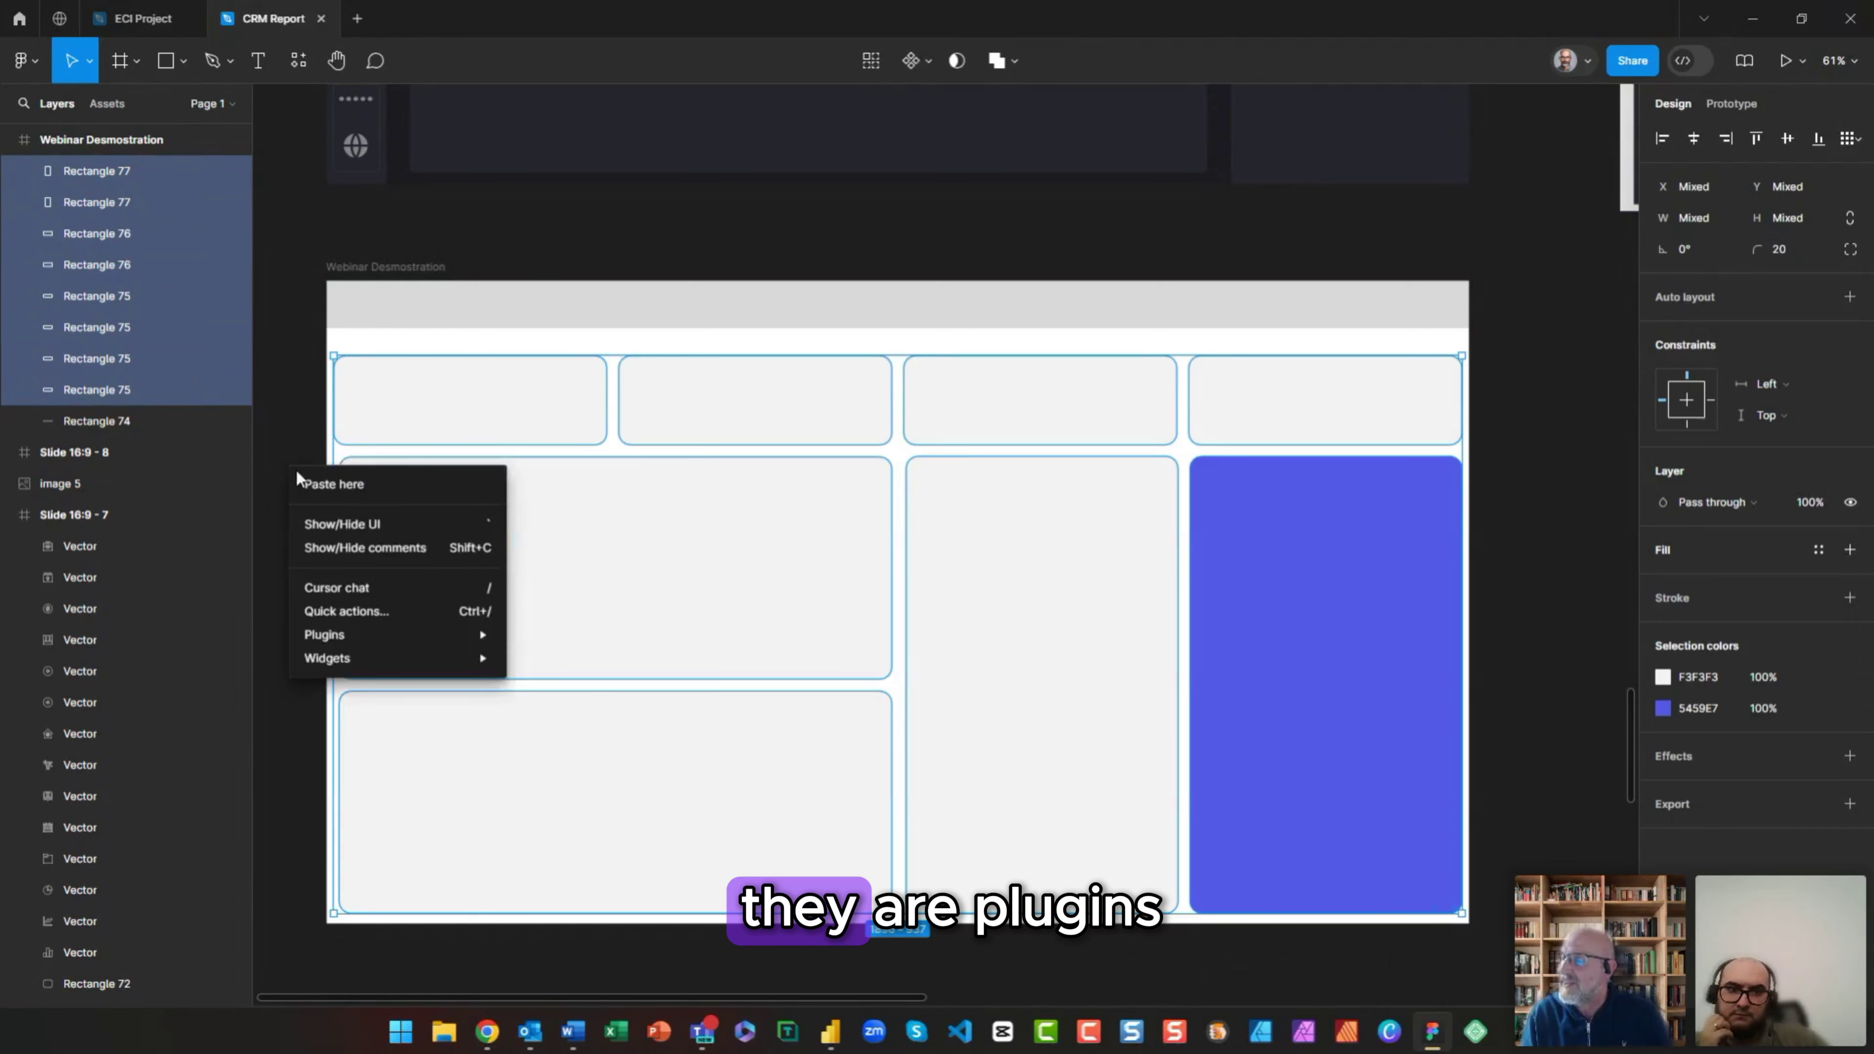
mouse_move(442, 635)
click(534, 680)
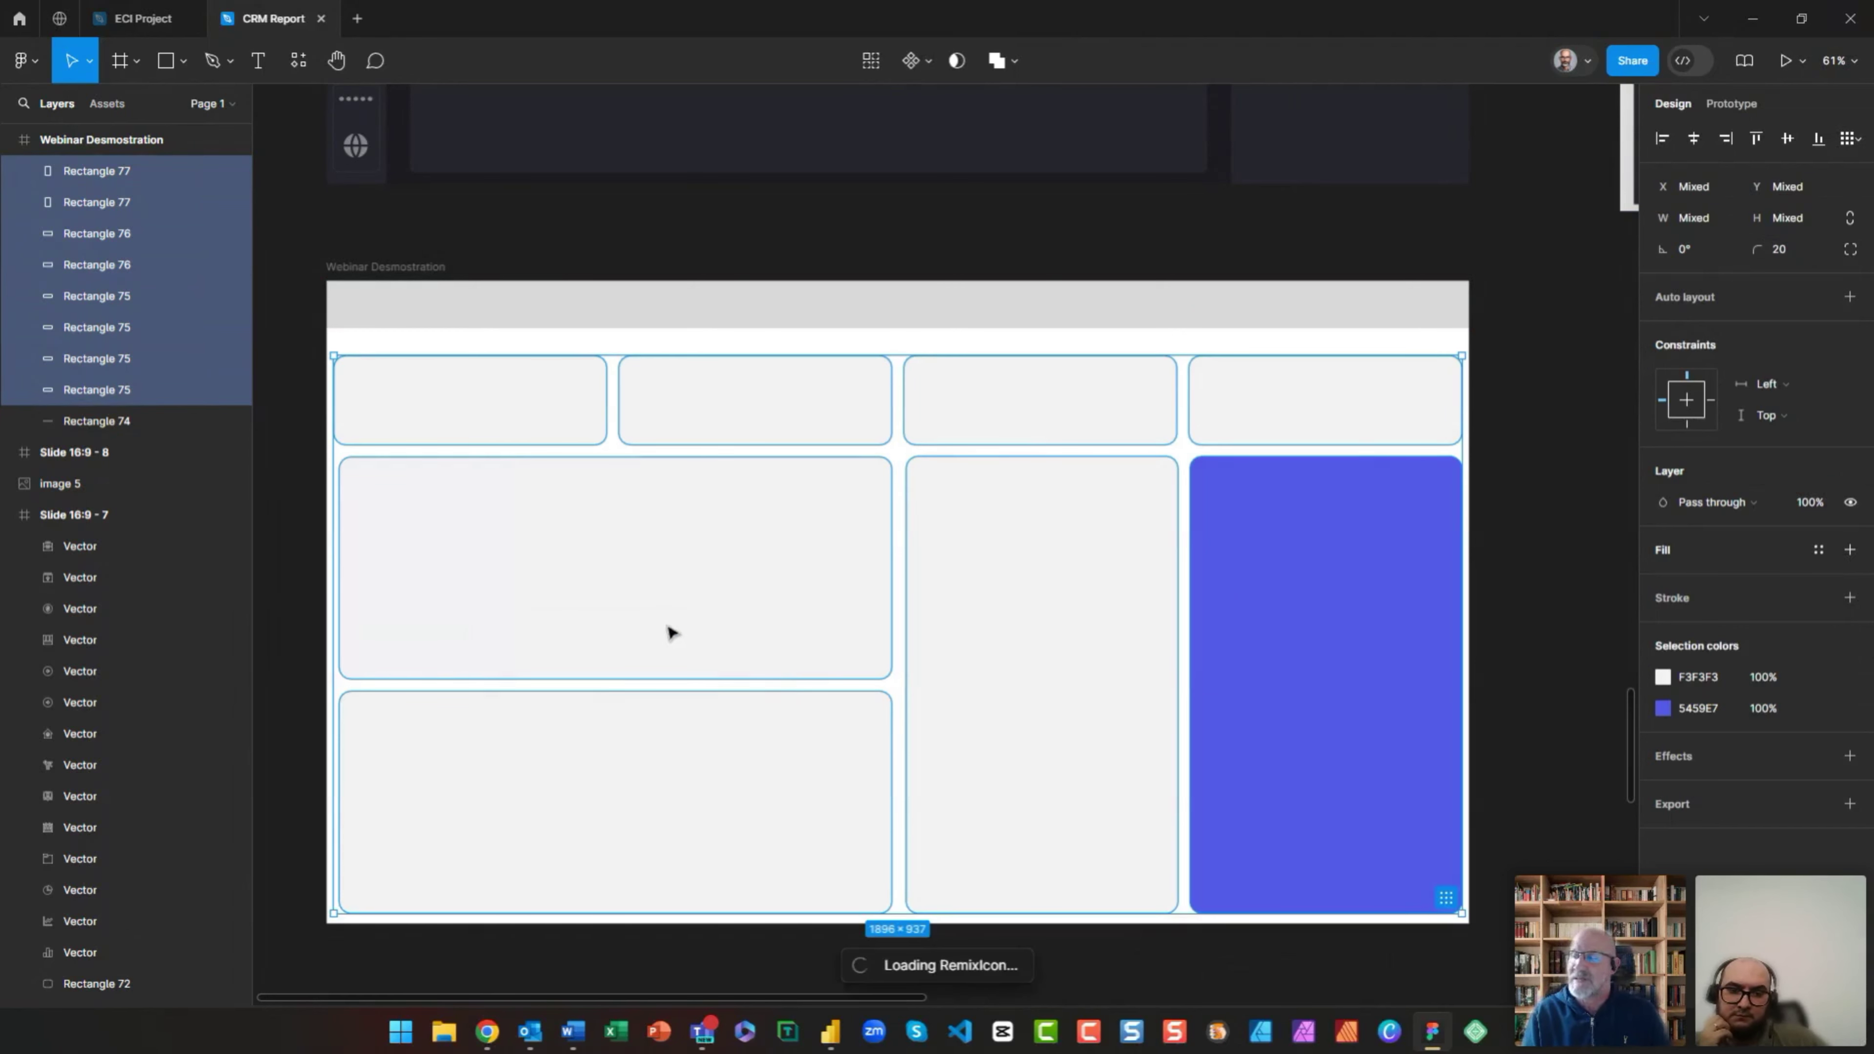
drag(336, 424, 1028, 353)
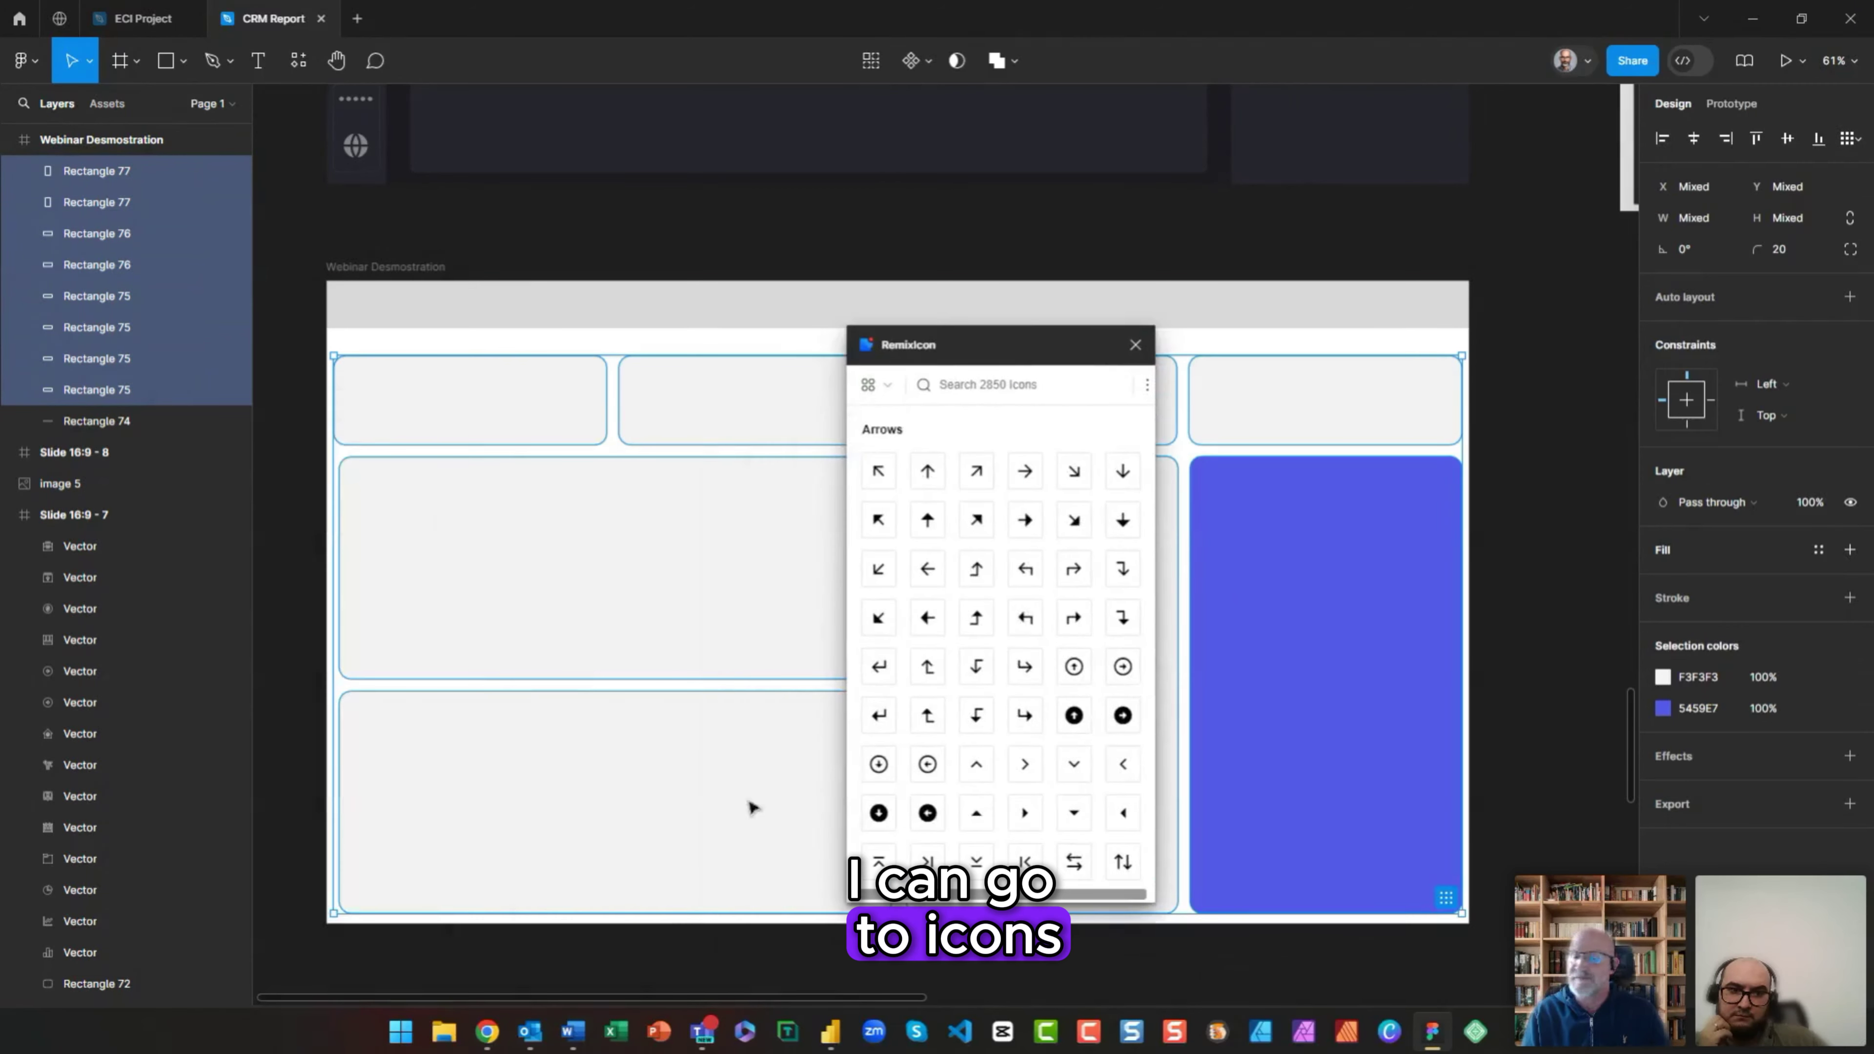
Step: Open the Logoipsum plugin to view its placeholder logos, and close it without inserting one
right_click(282, 574)
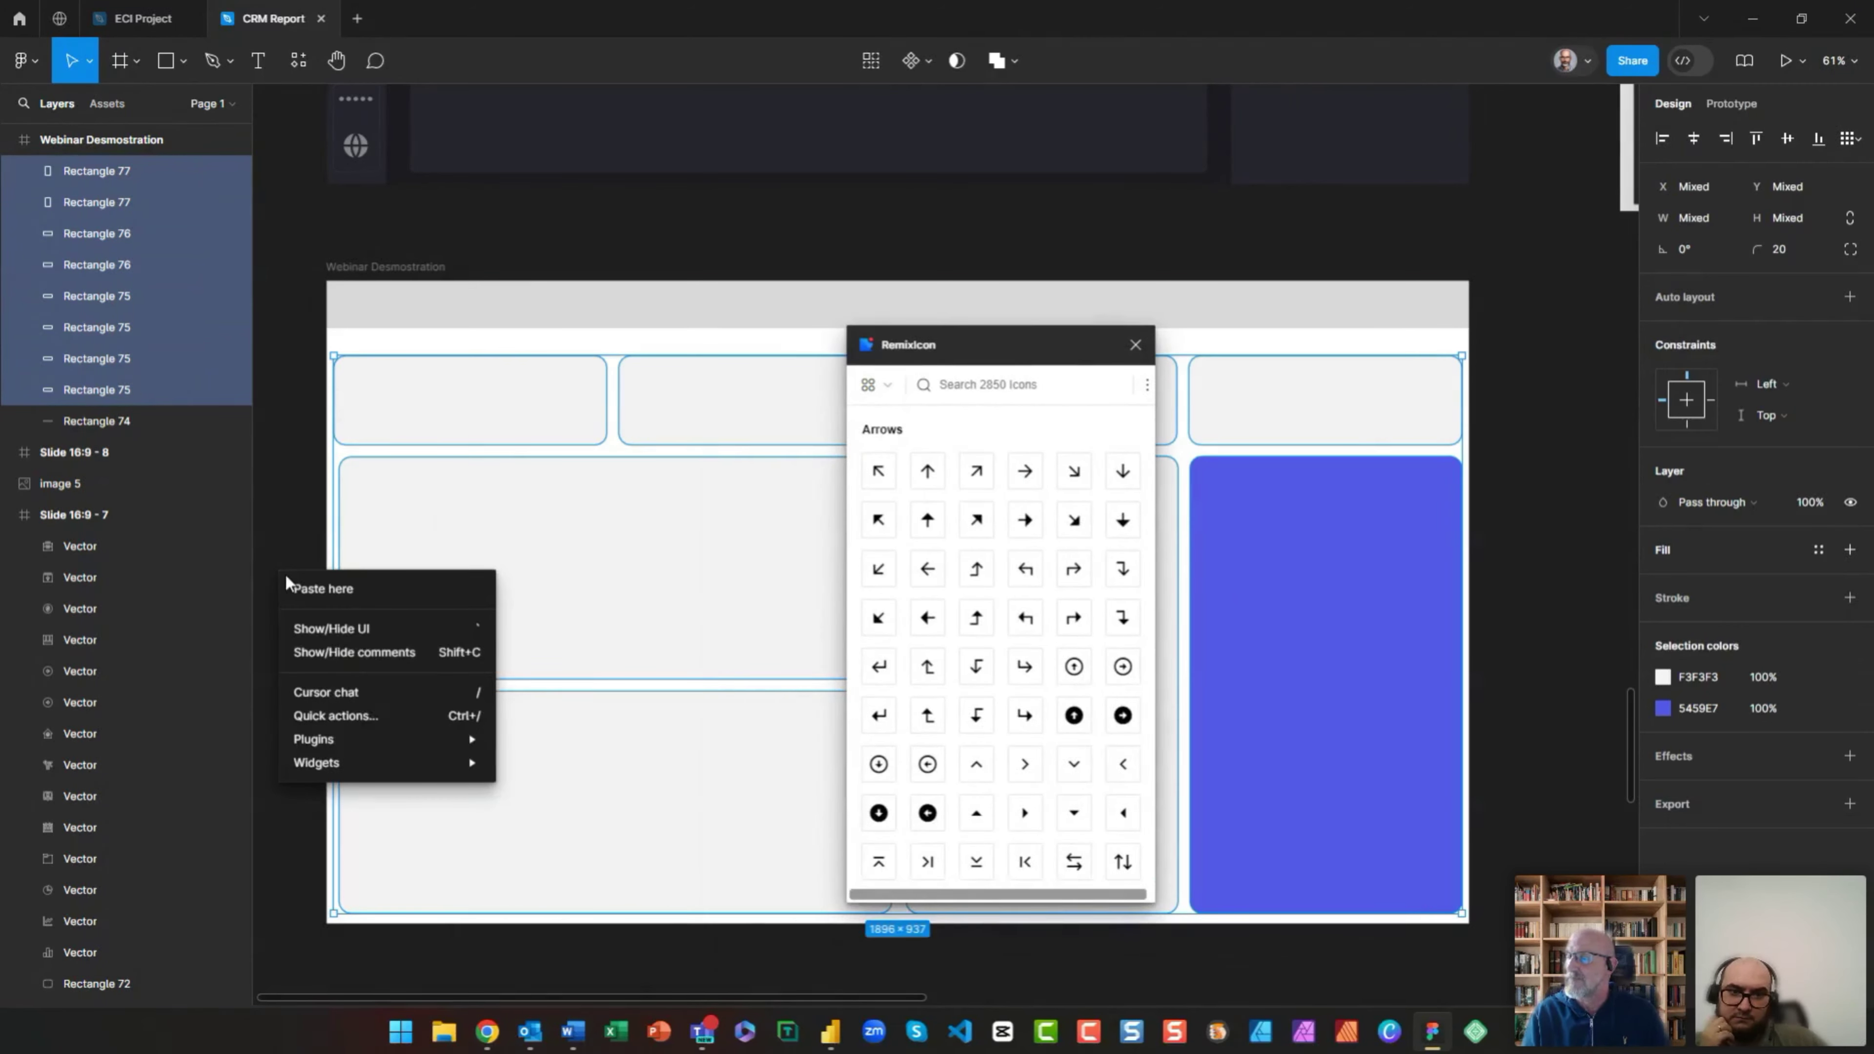
mouse_move(384, 739)
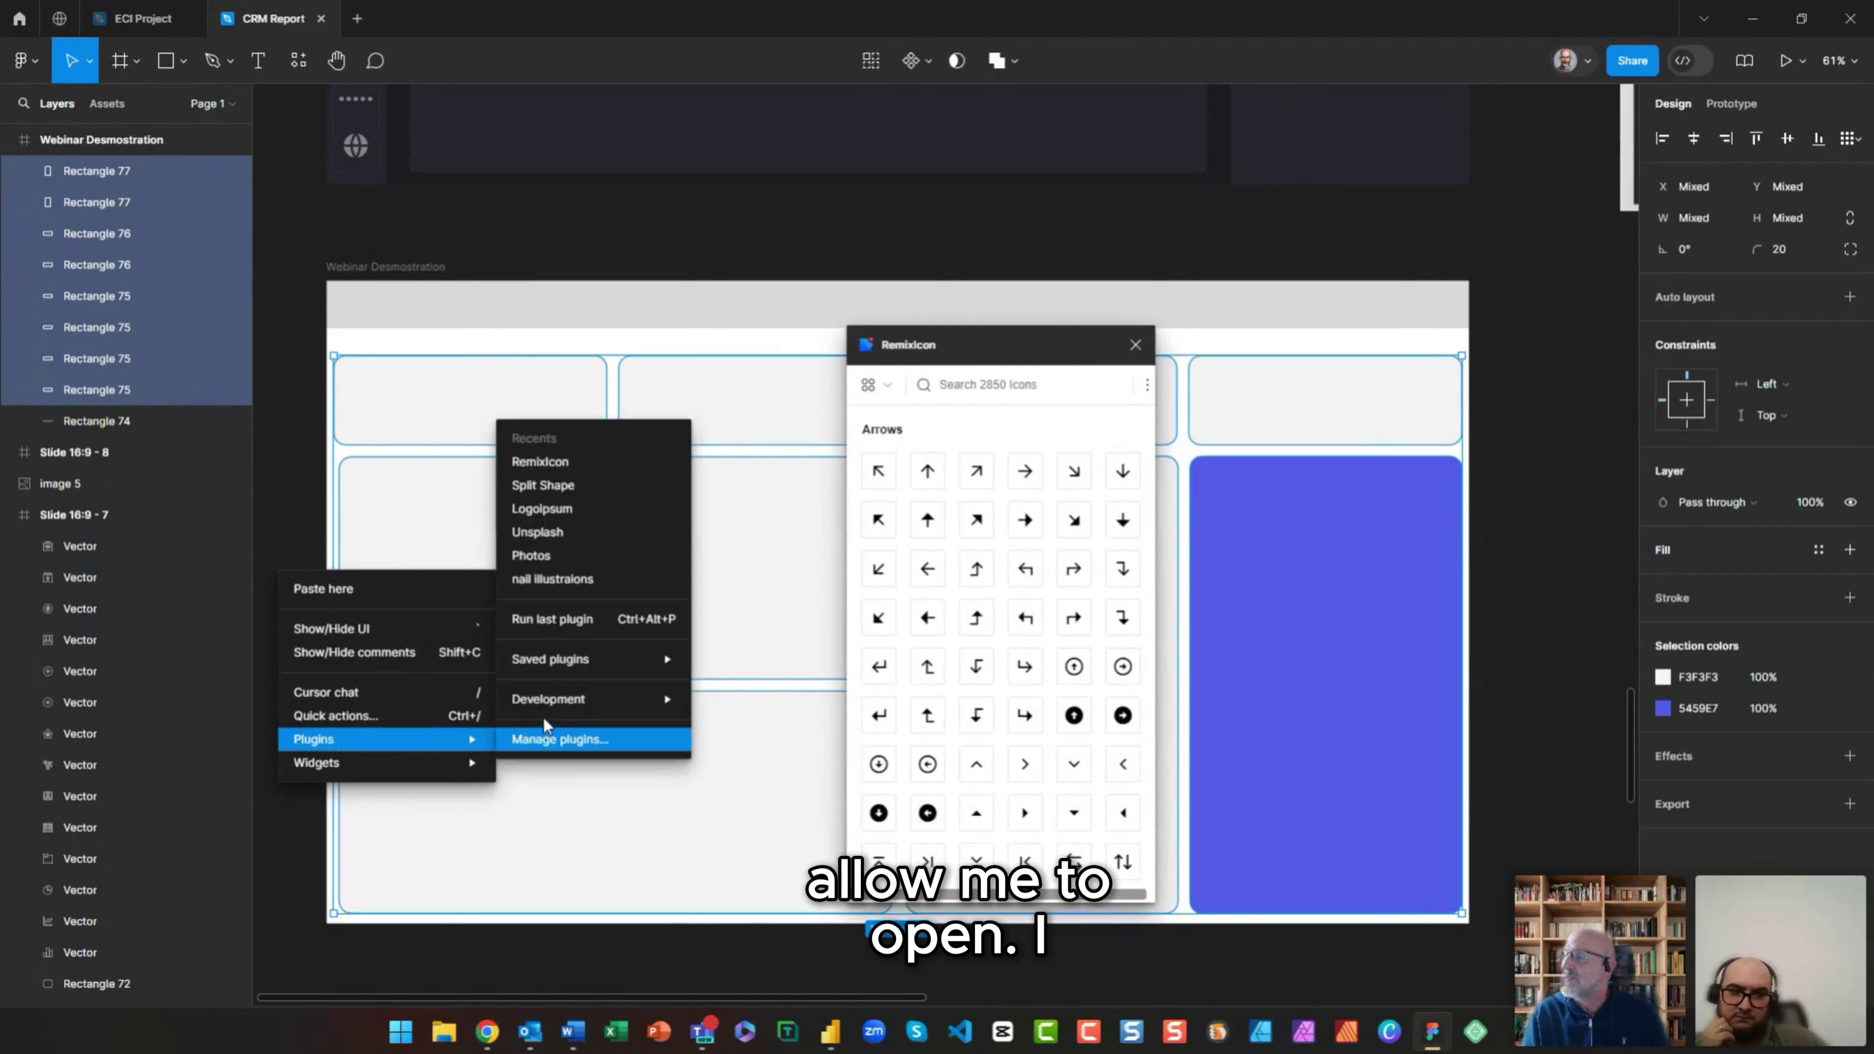
click(548, 509)
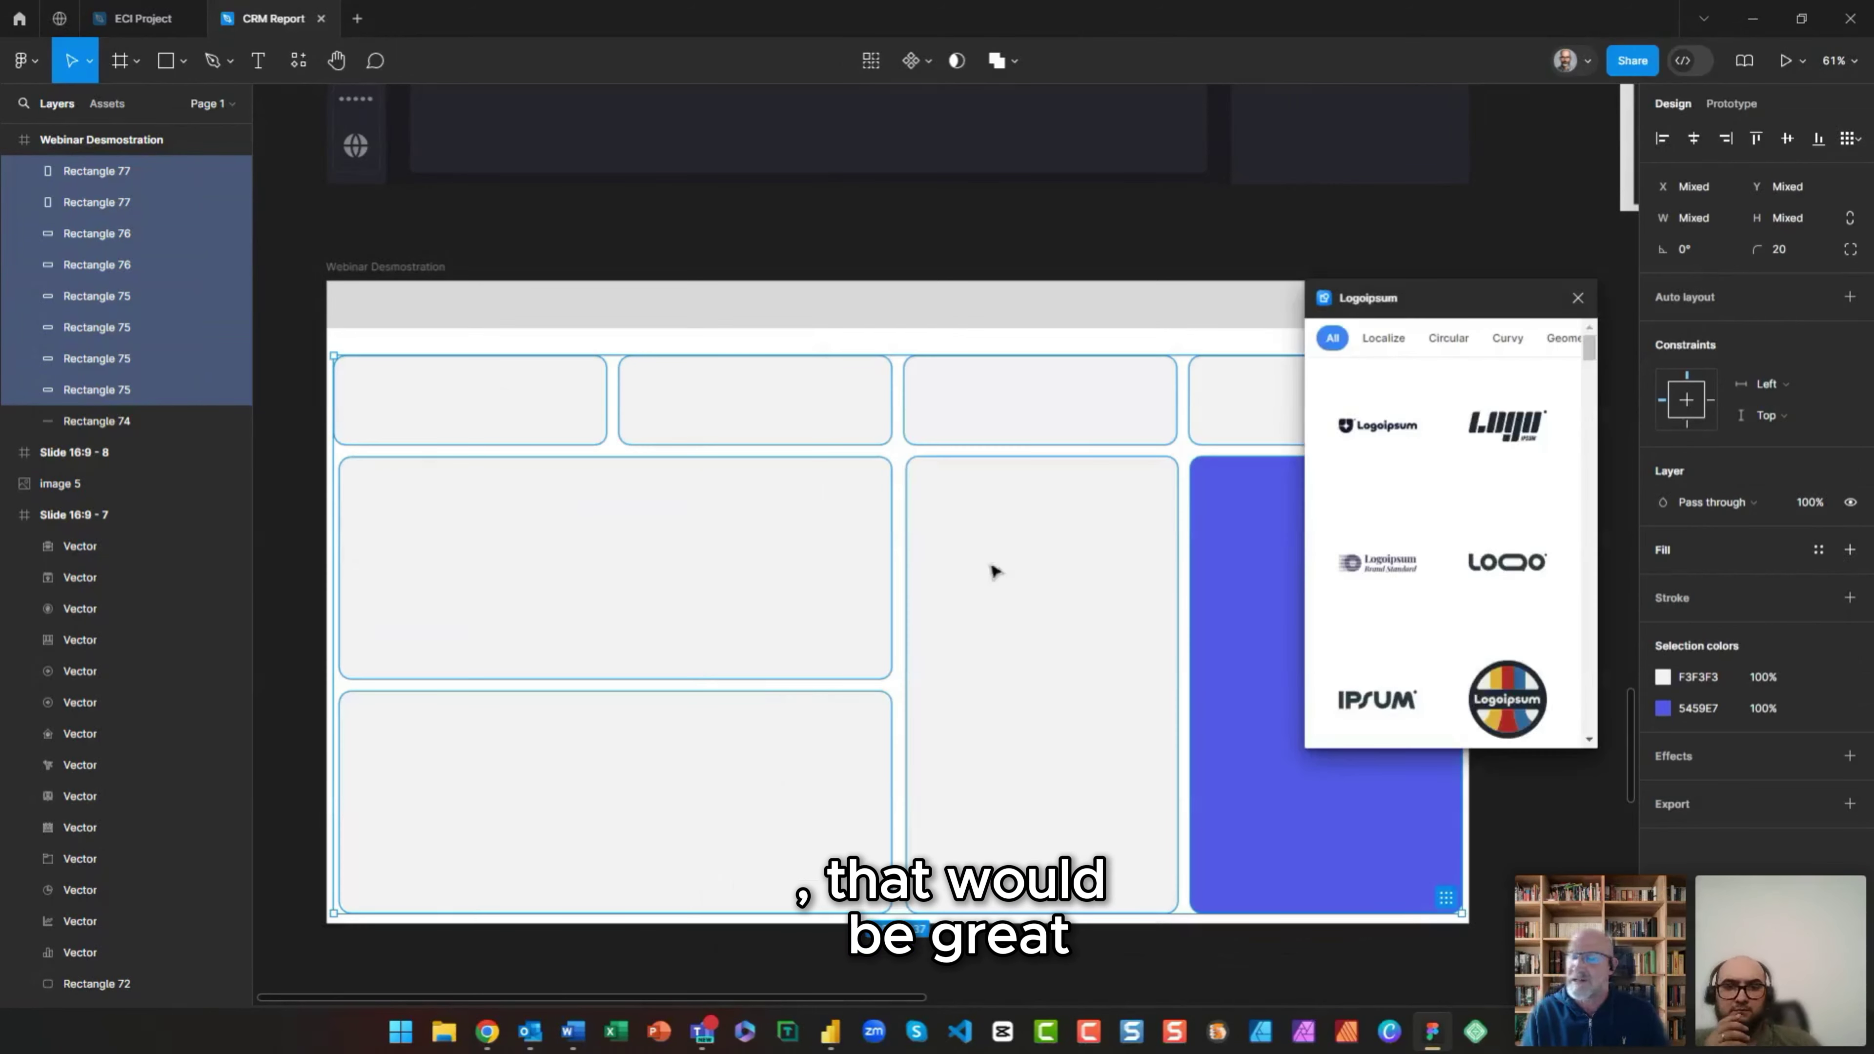
drag(1402, 298, 1039, 324)
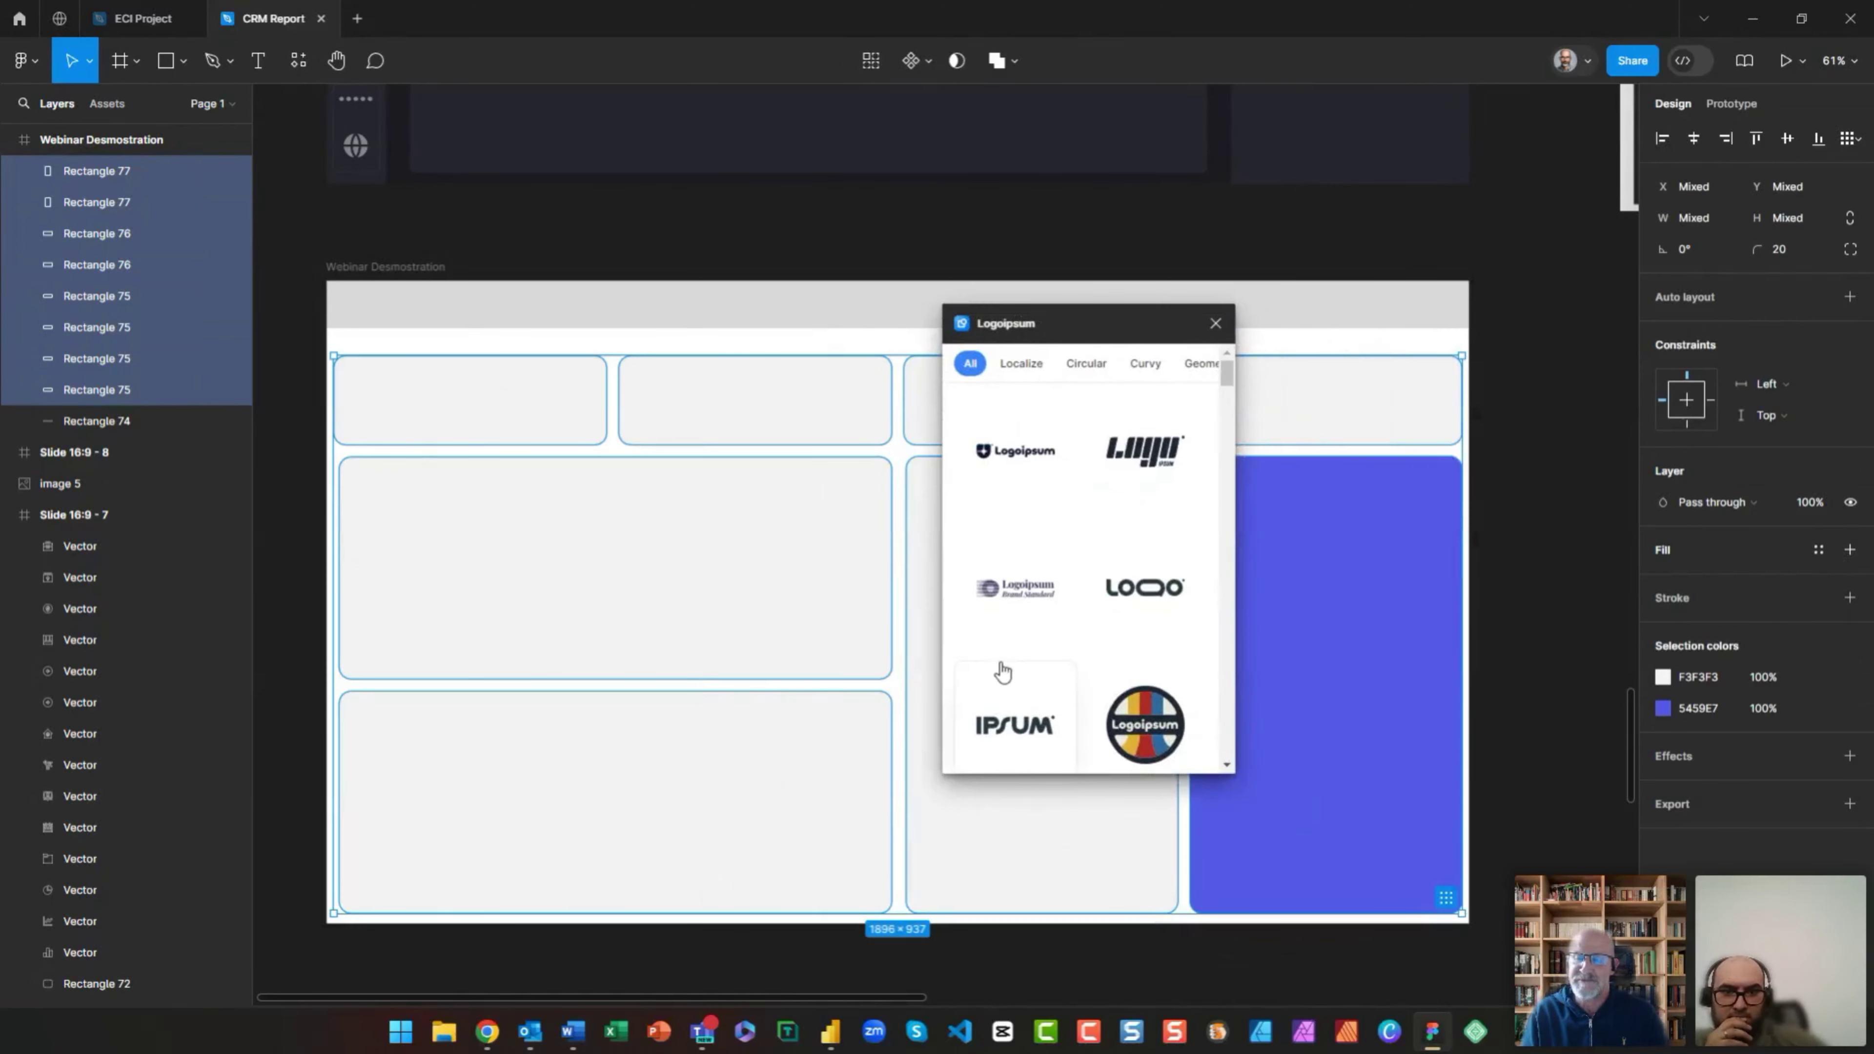
click(1219, 323)
Step: Fill the first card with the purple, orange and blue wave image from the abstract category of the Unsplash plugin
right_click(290, 538)
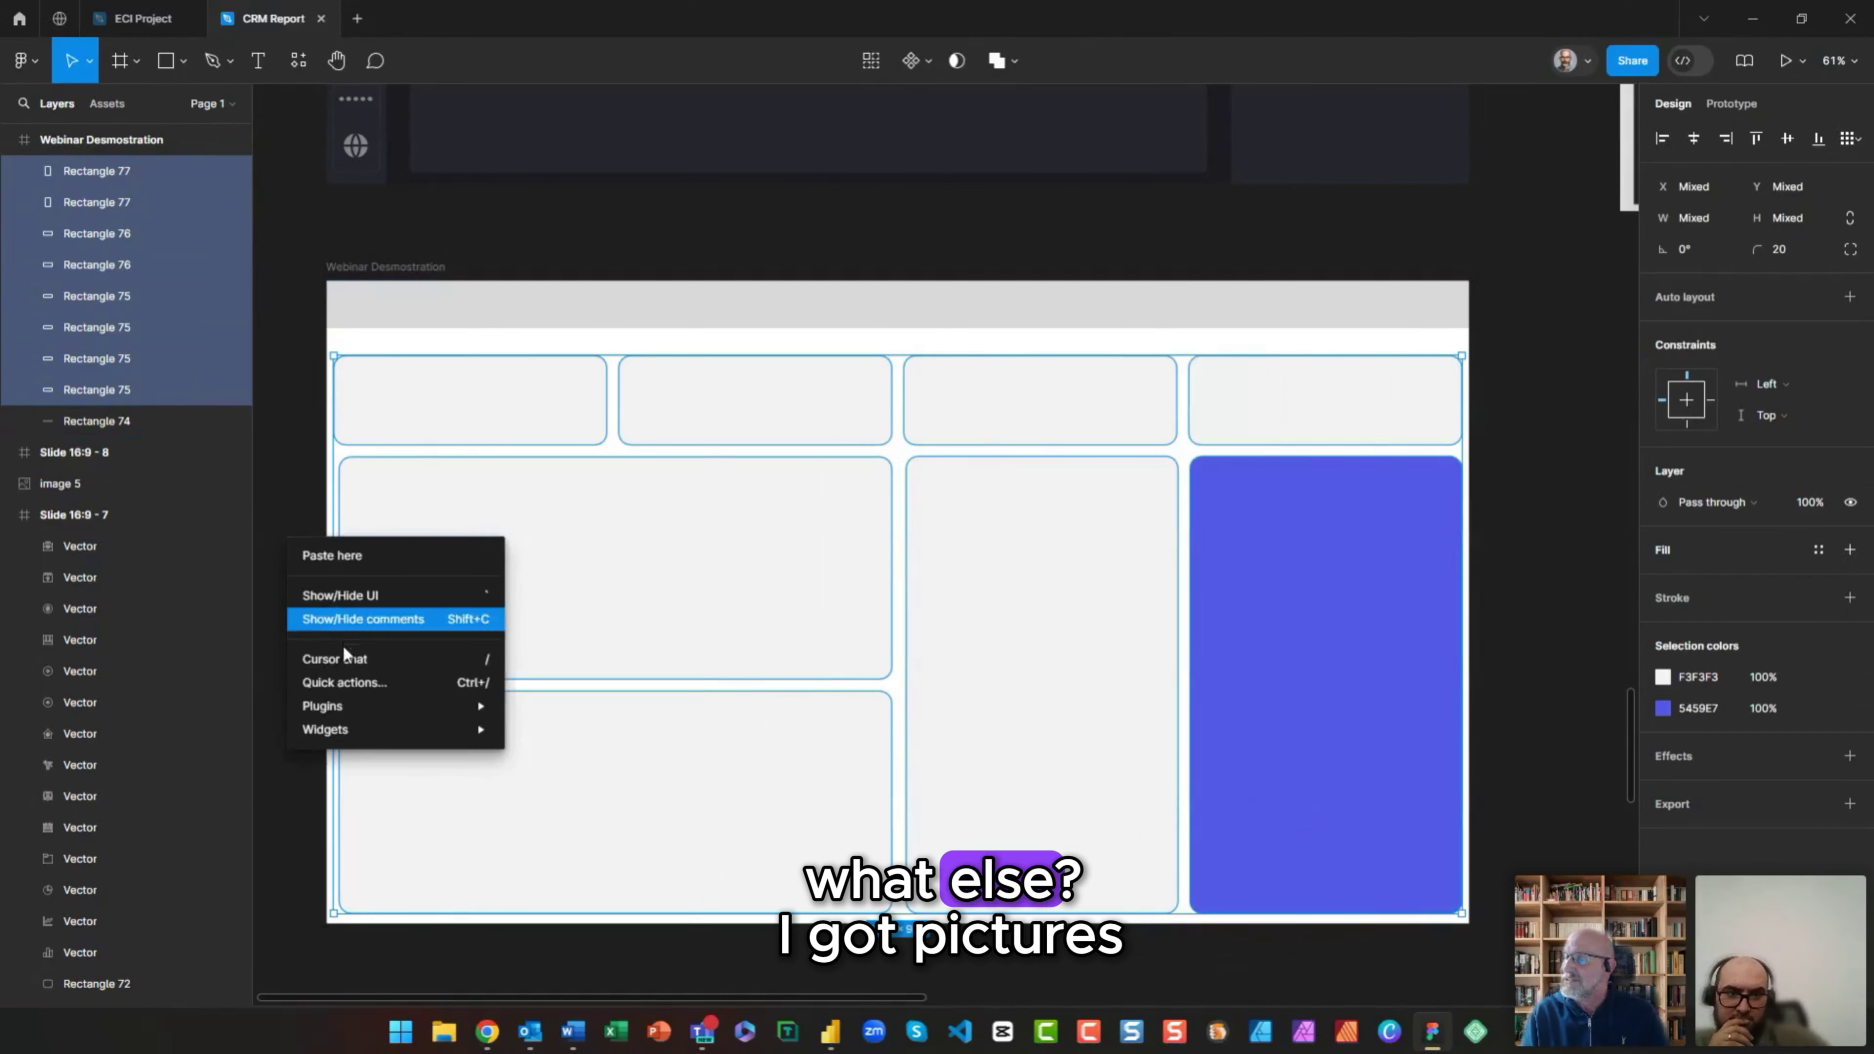
mouse_move(352, 705)
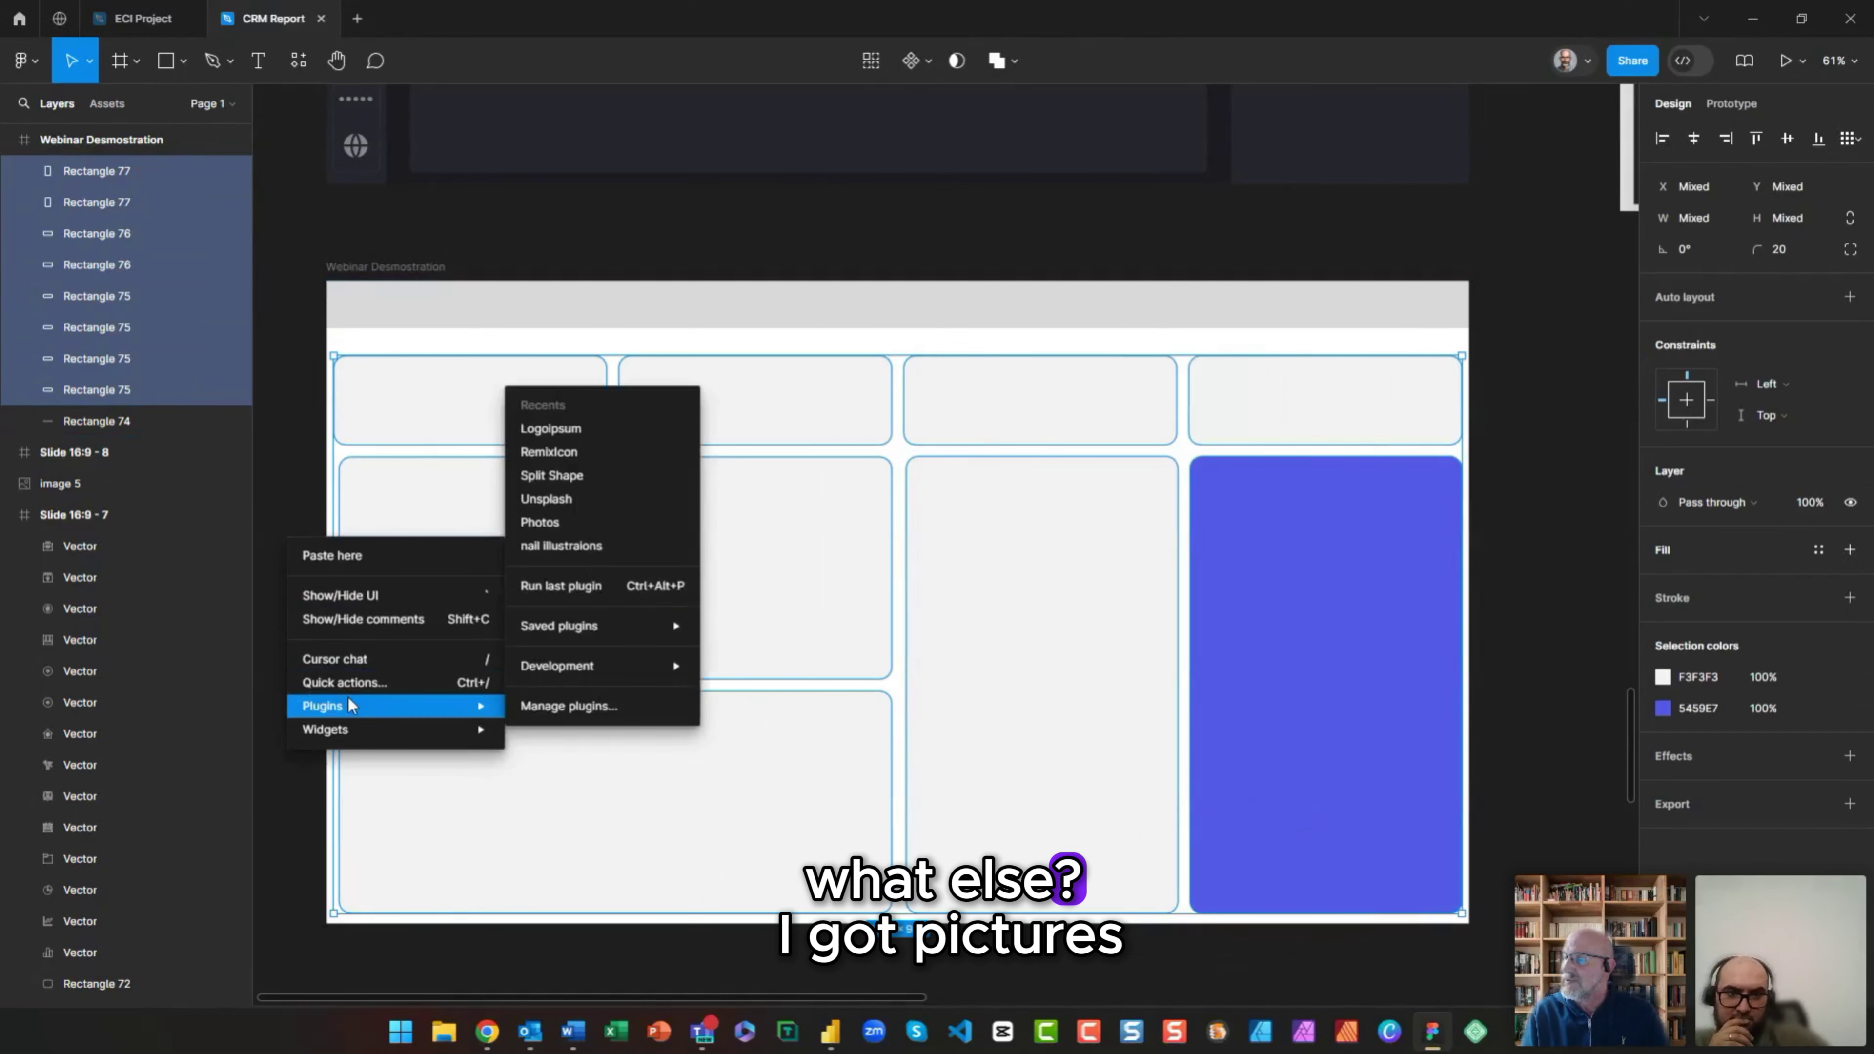
click(548, 500)
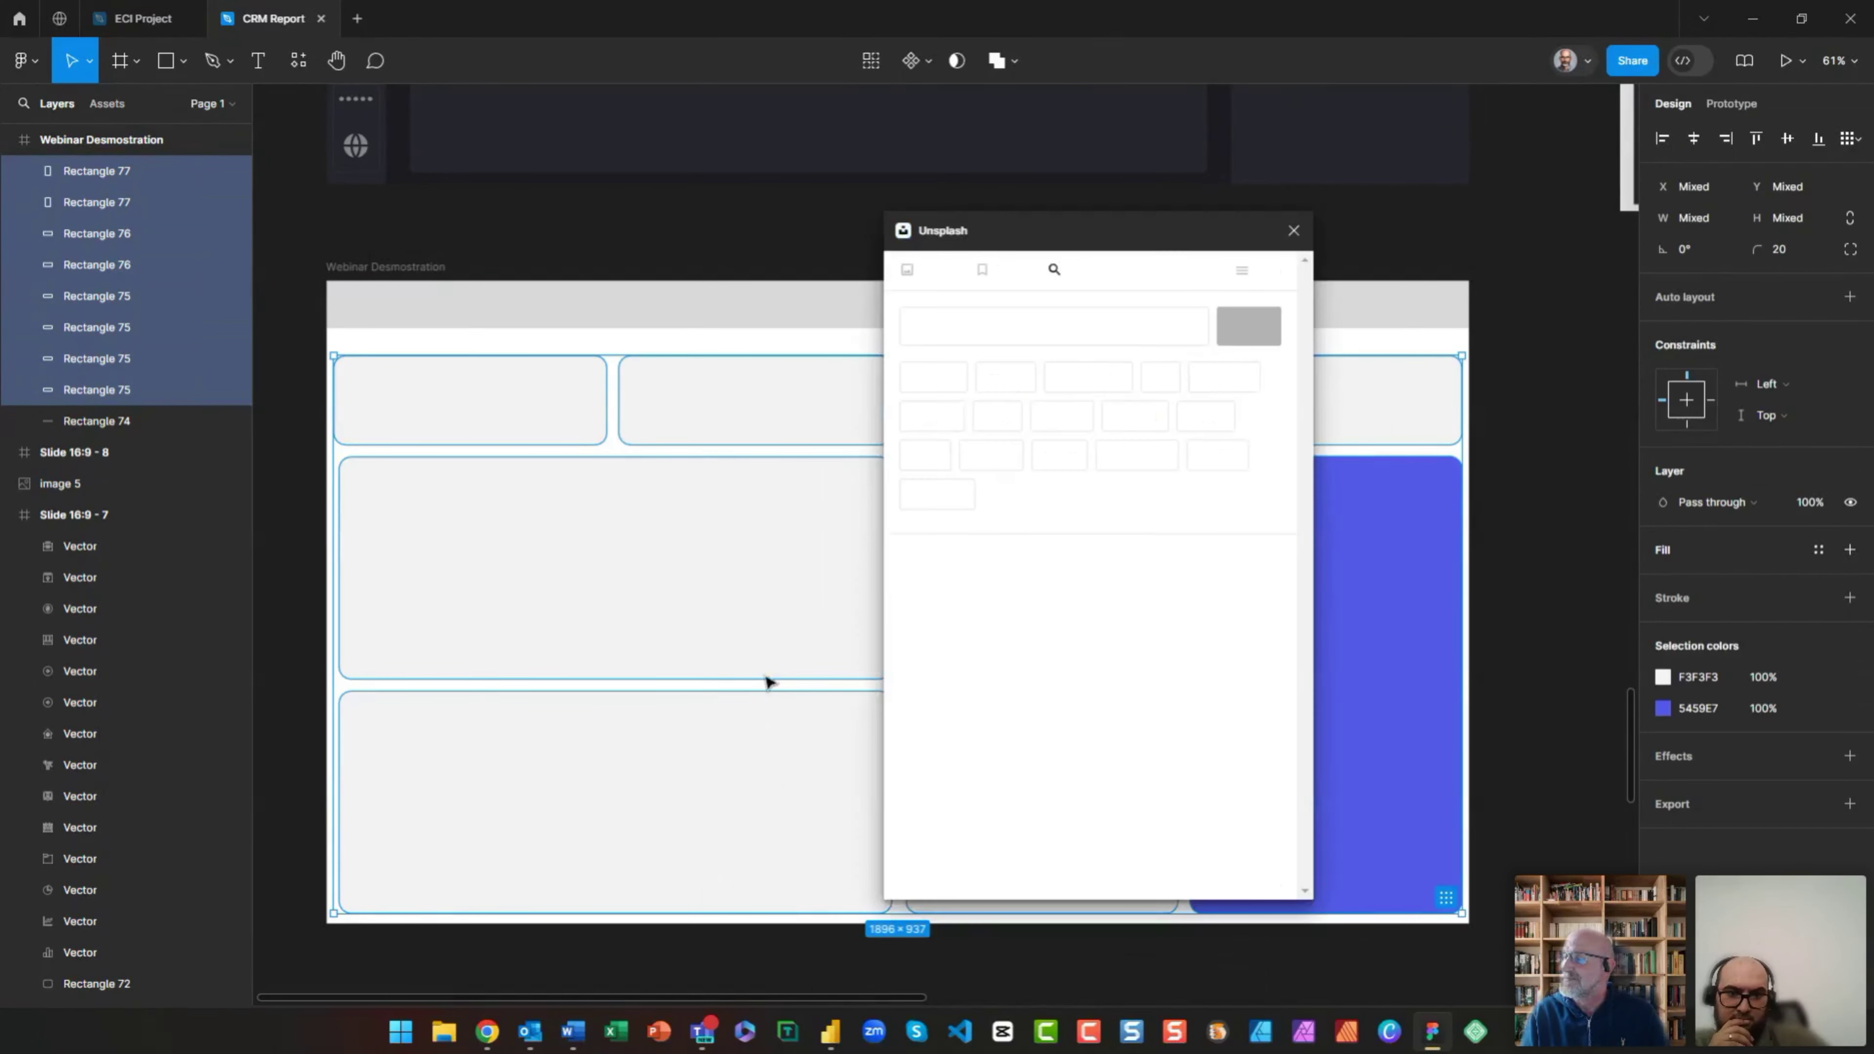
click(524, 430)
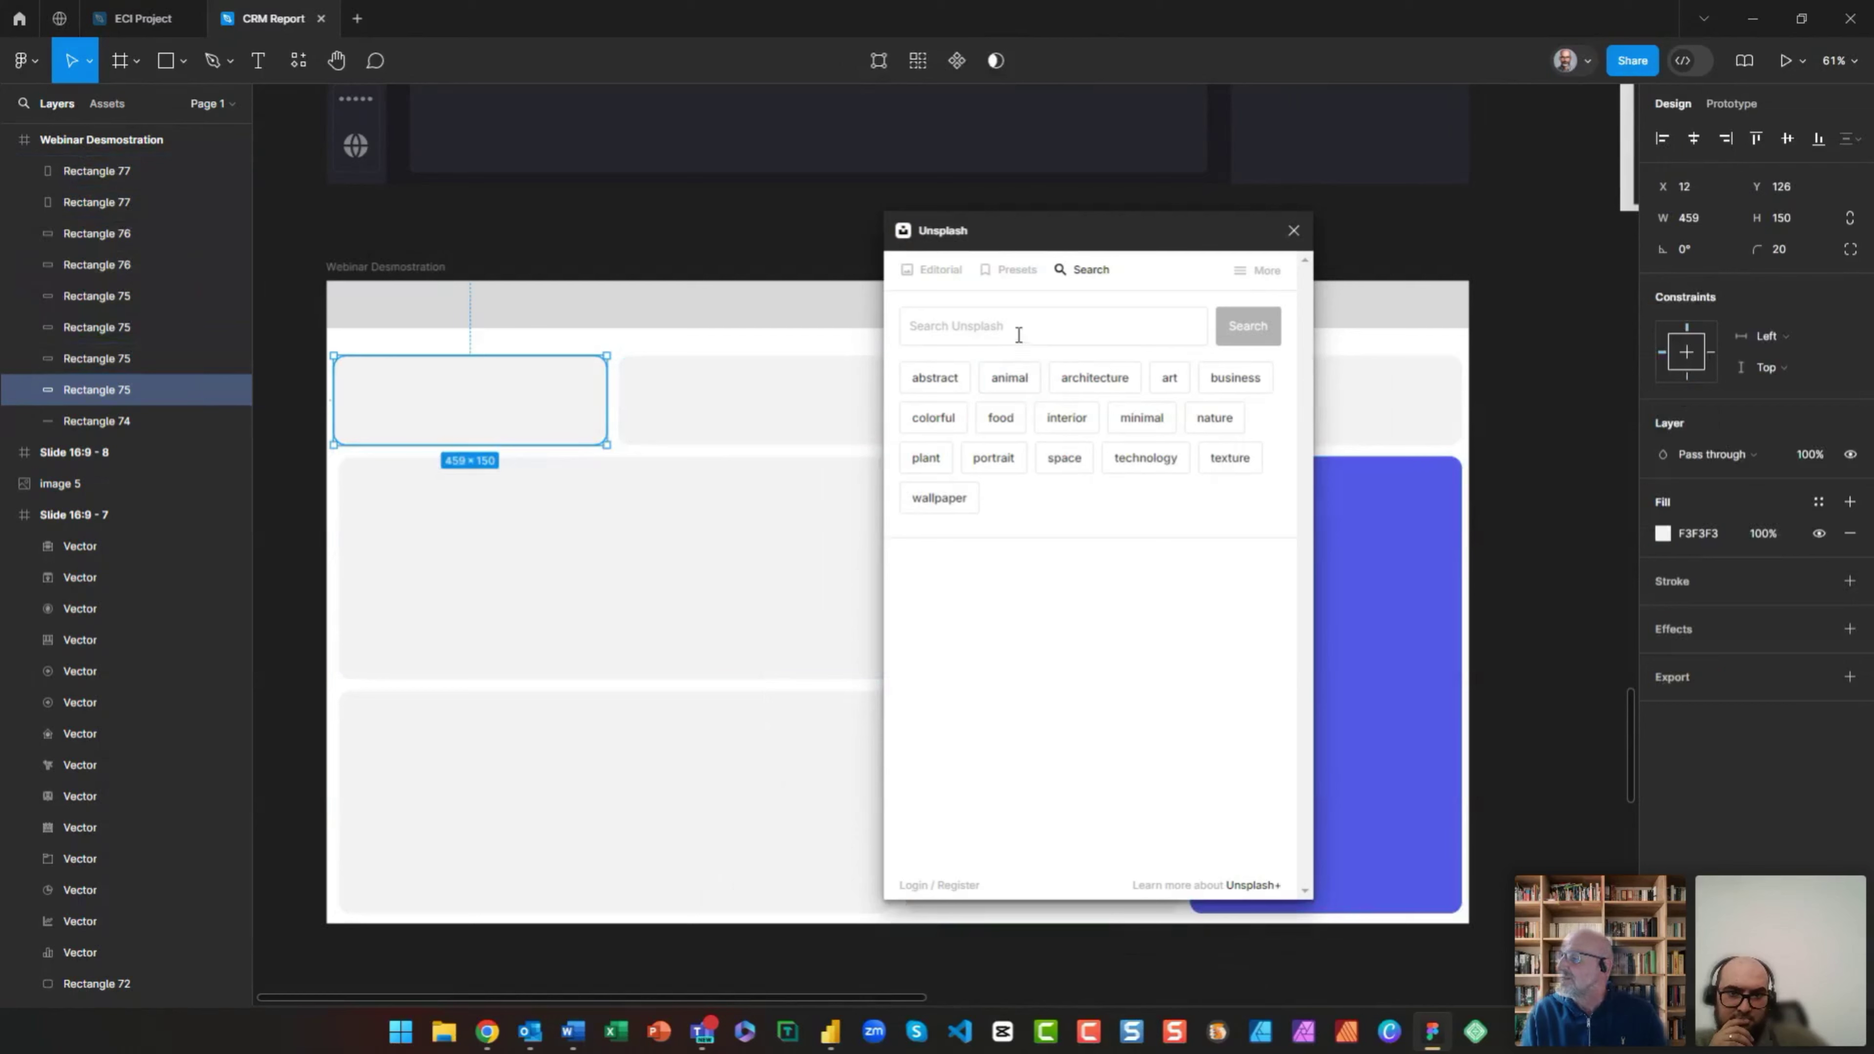
click(935, 388)
click(1190, 478)
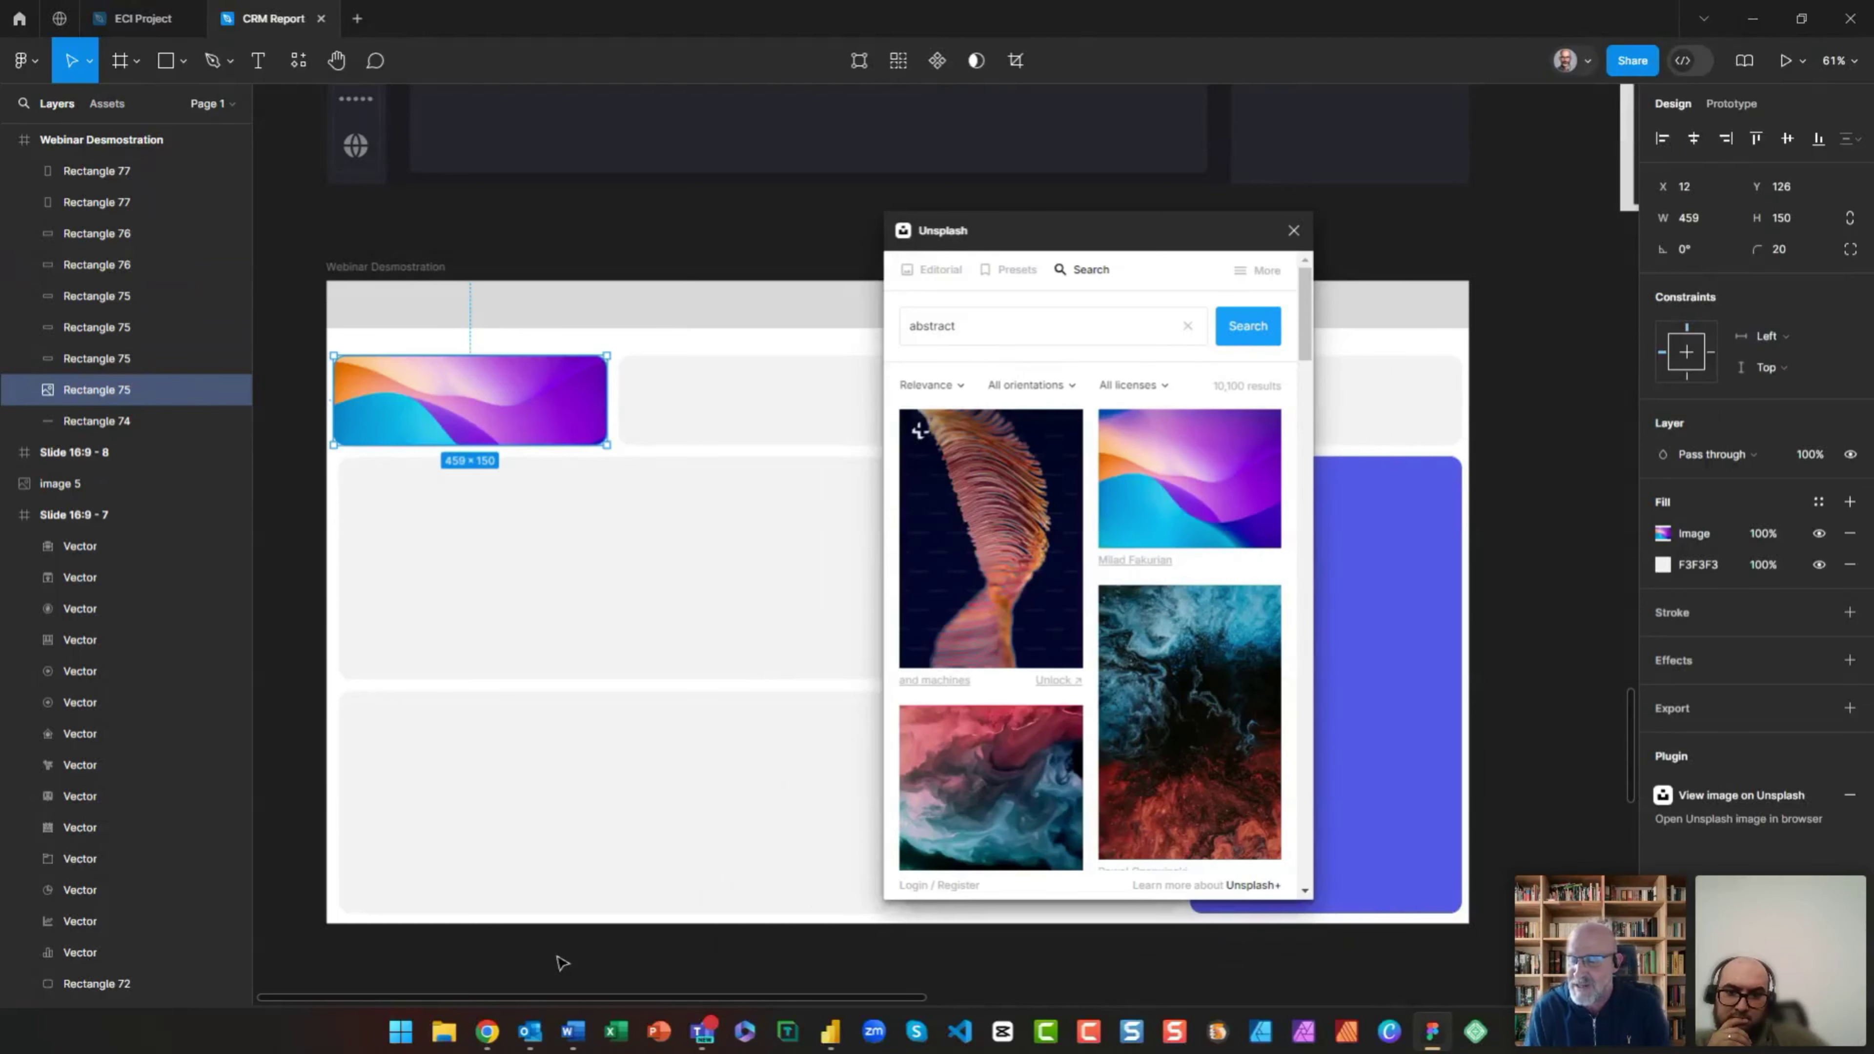
click(1291, 231)
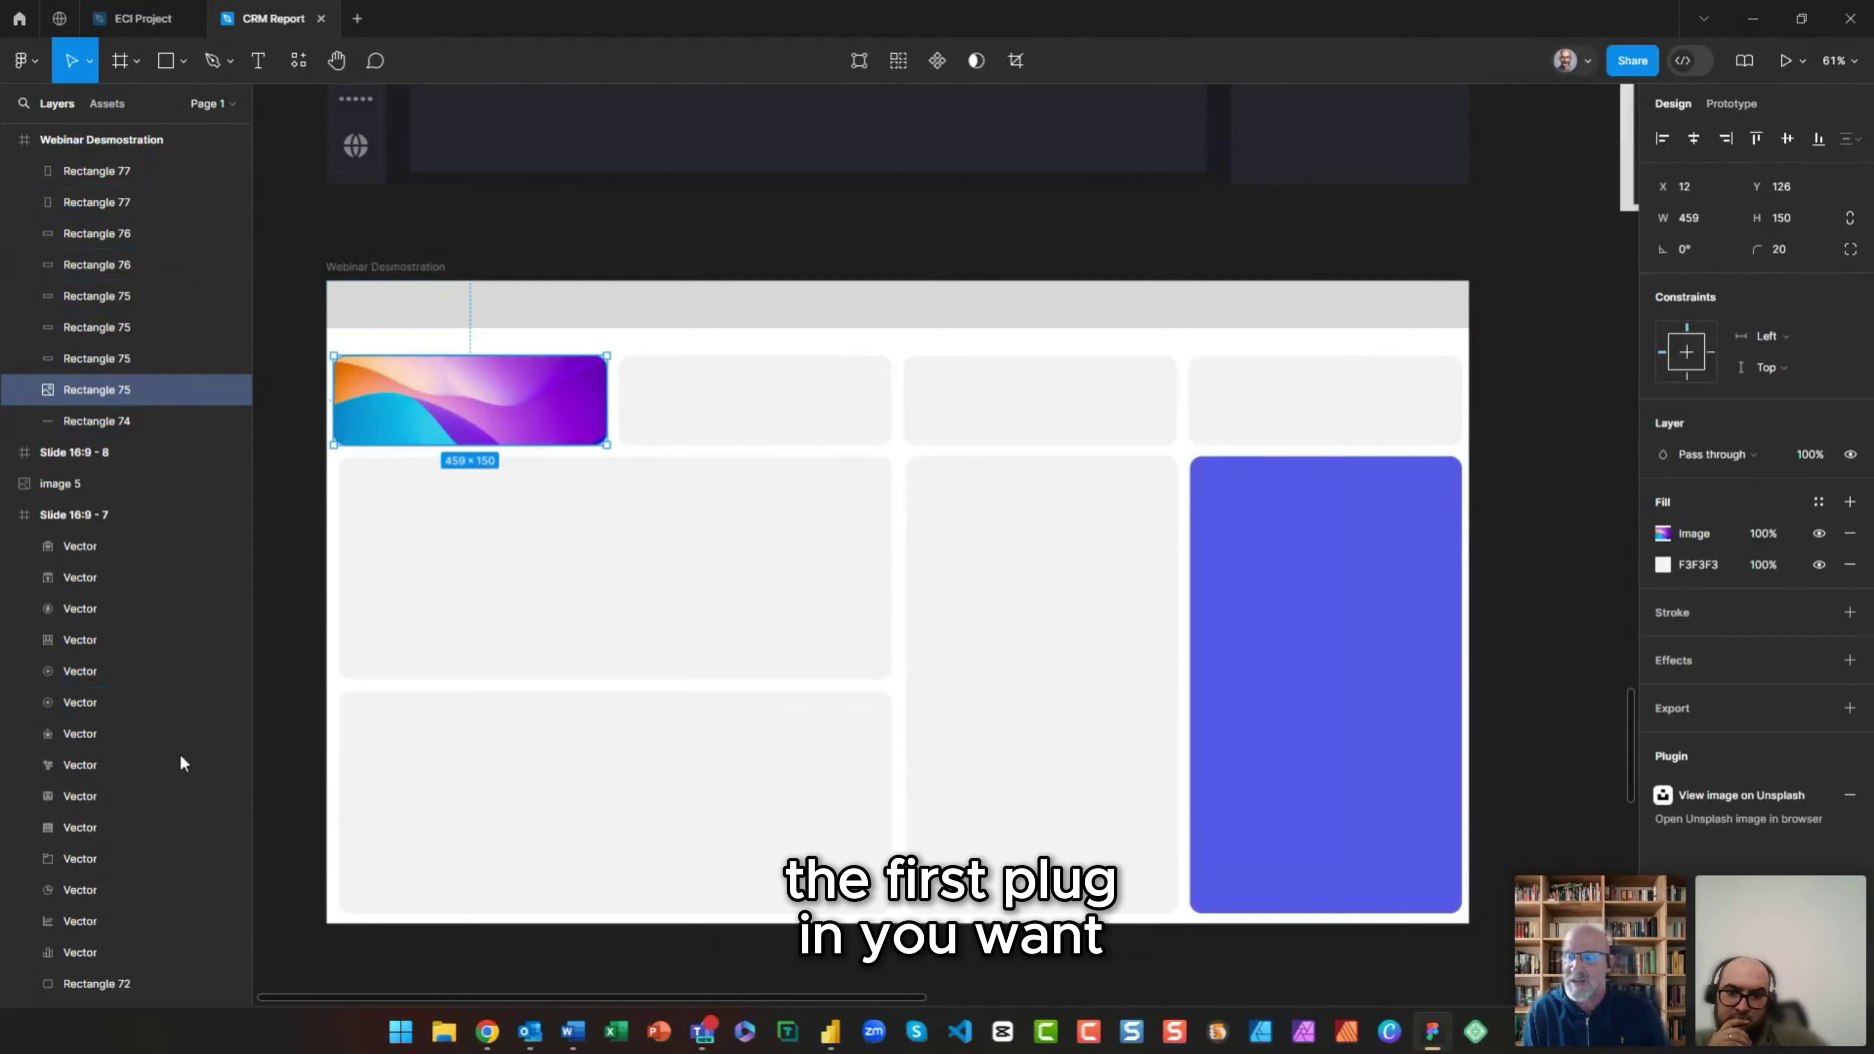
Step: Show the recently used plugins and select the whole Webinar Desmostration frame
right_click(646, 338)
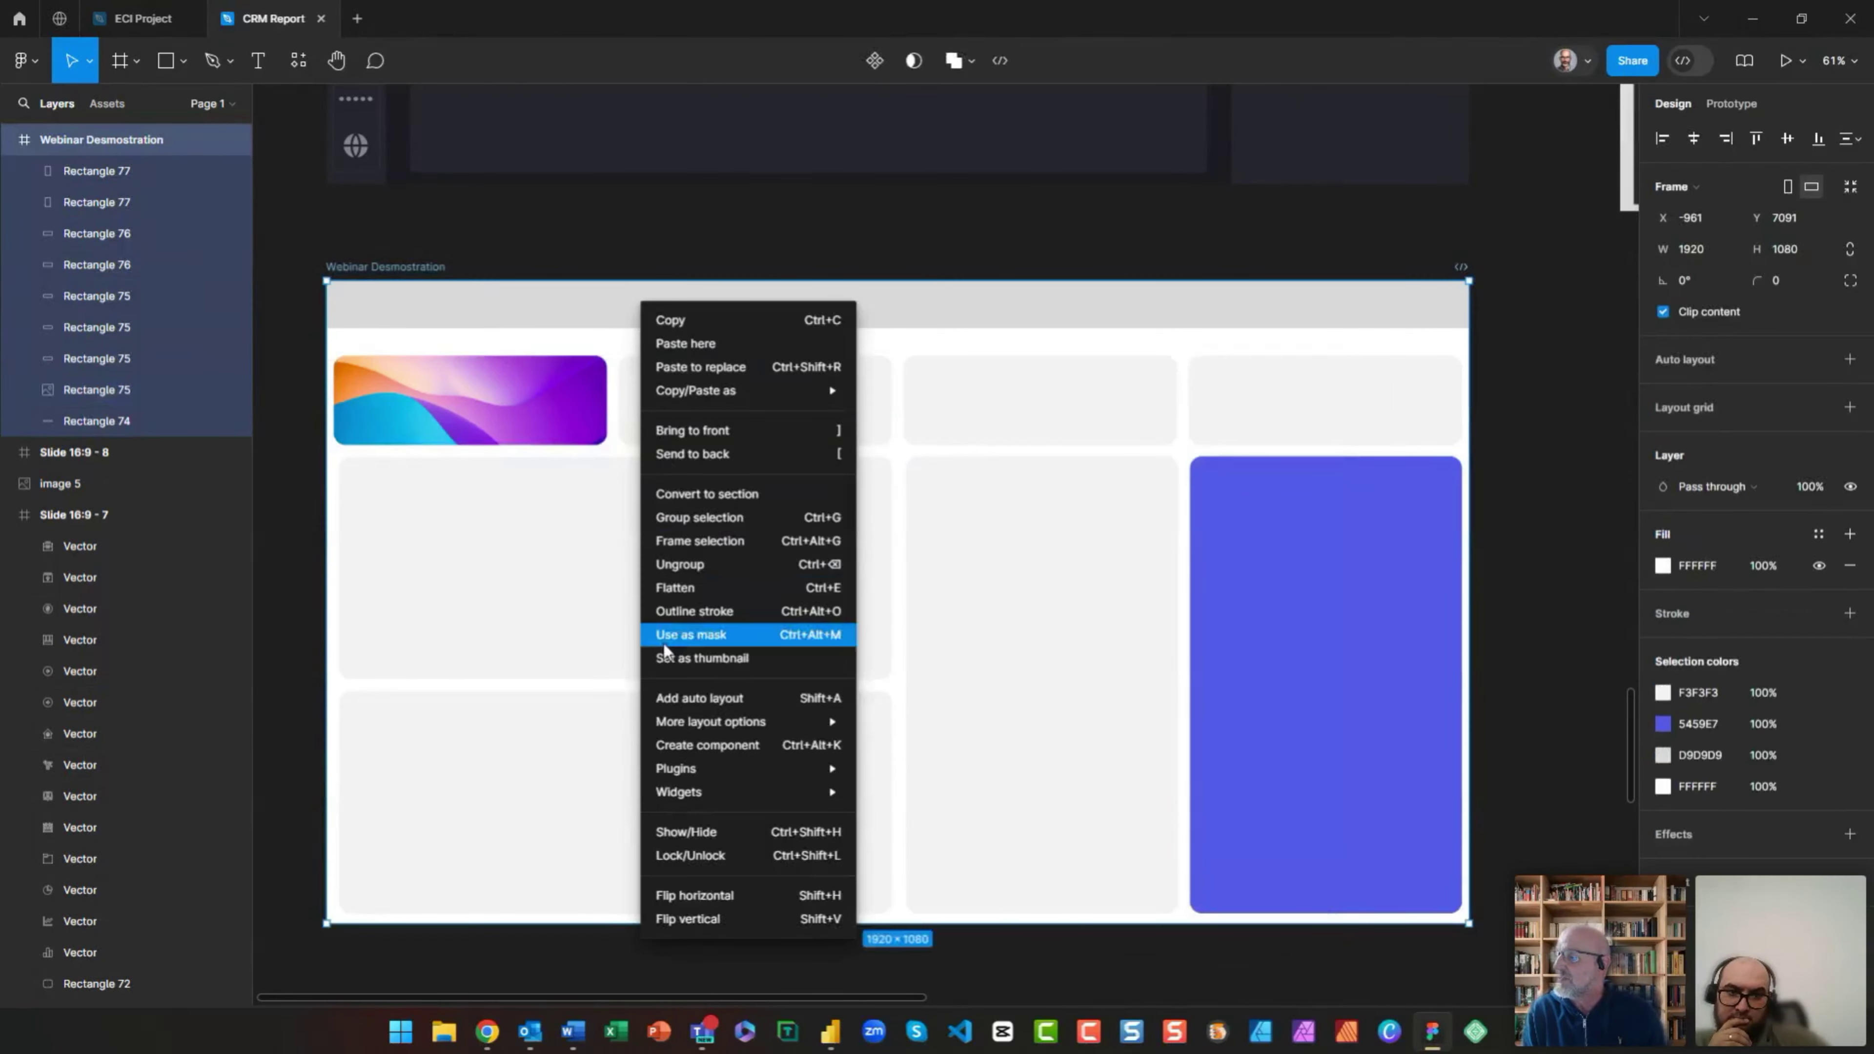
mouse_move(671, 768)
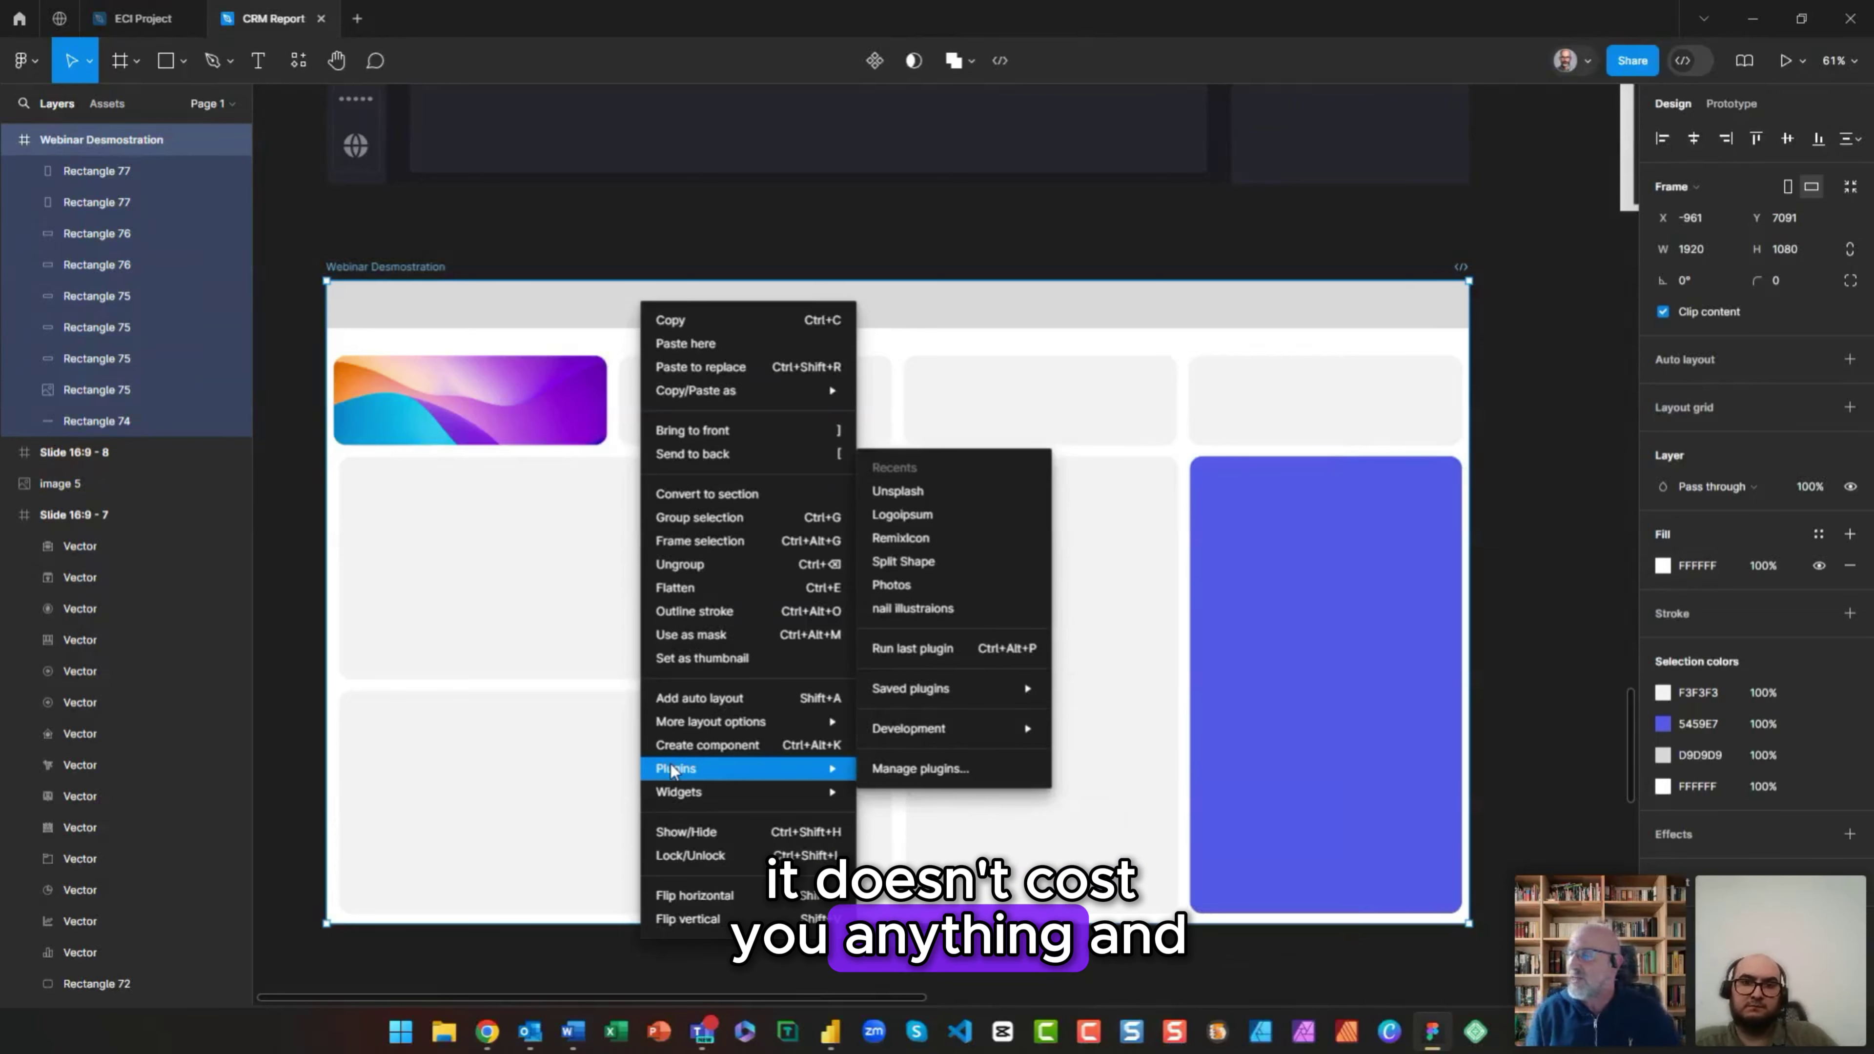
click(391, 268)
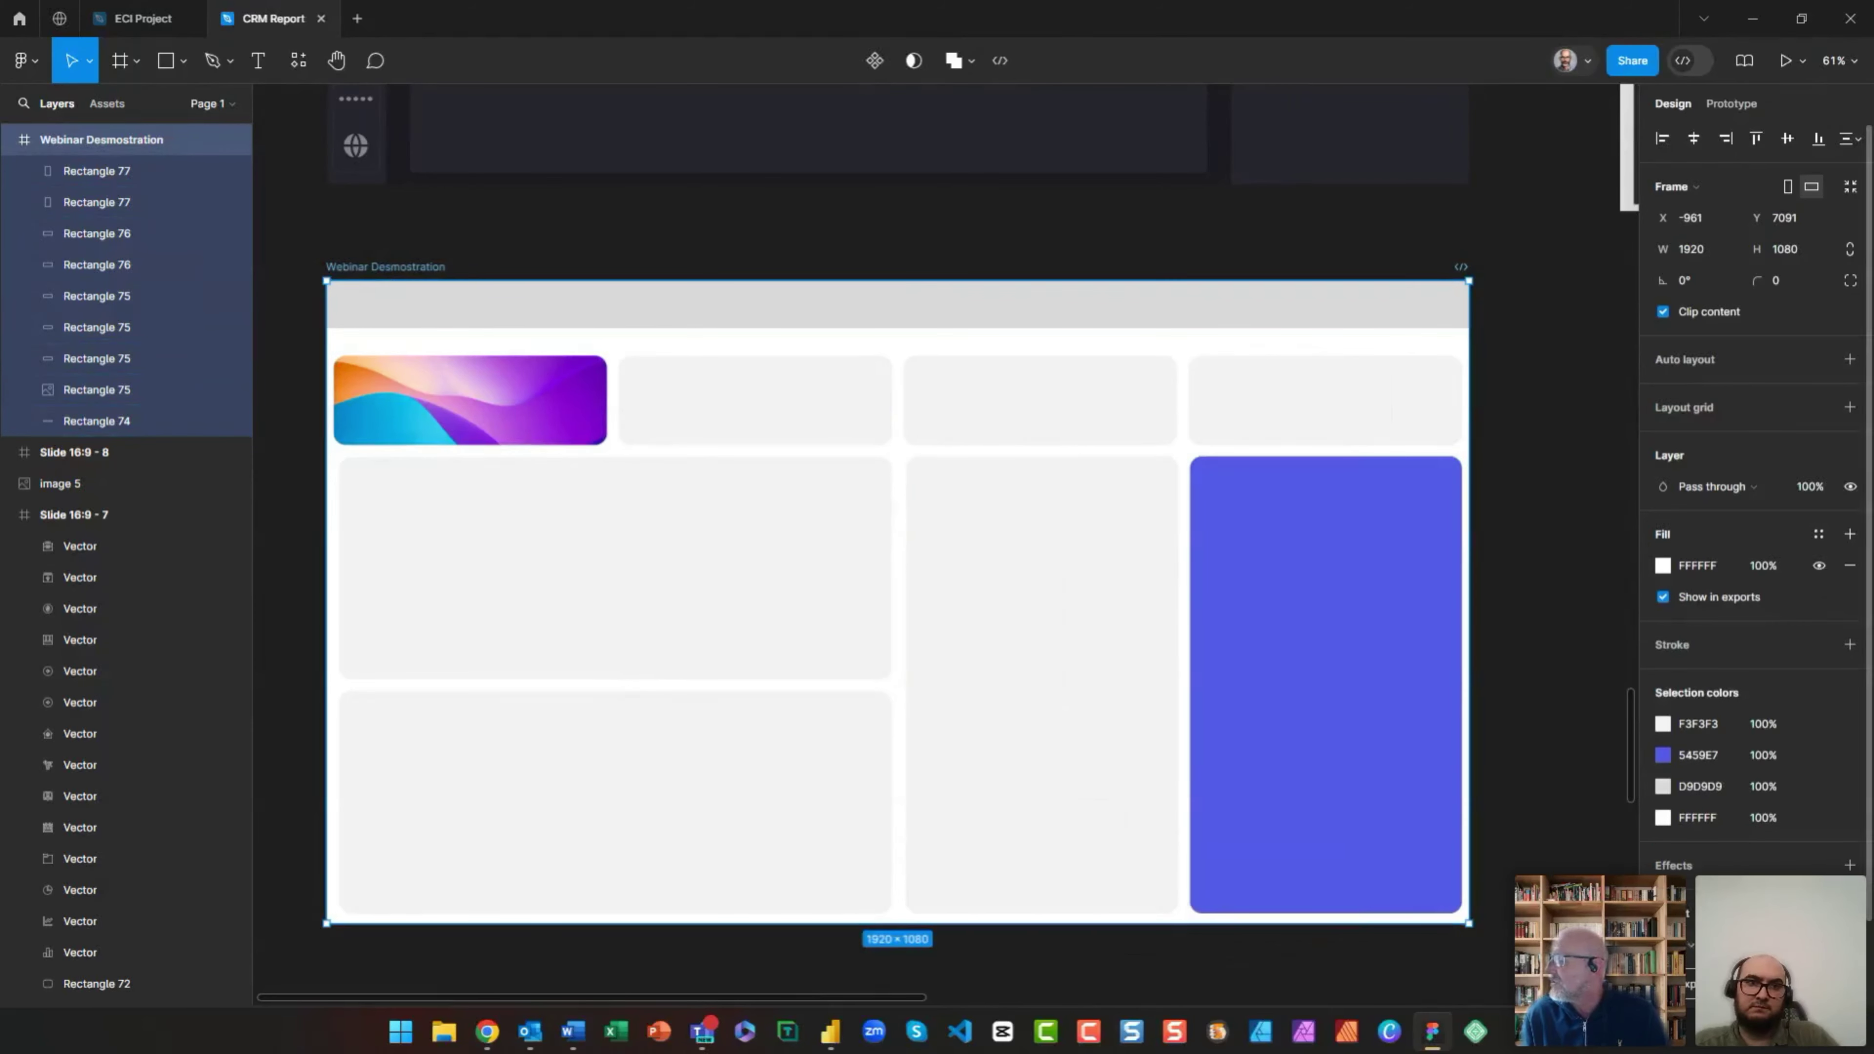